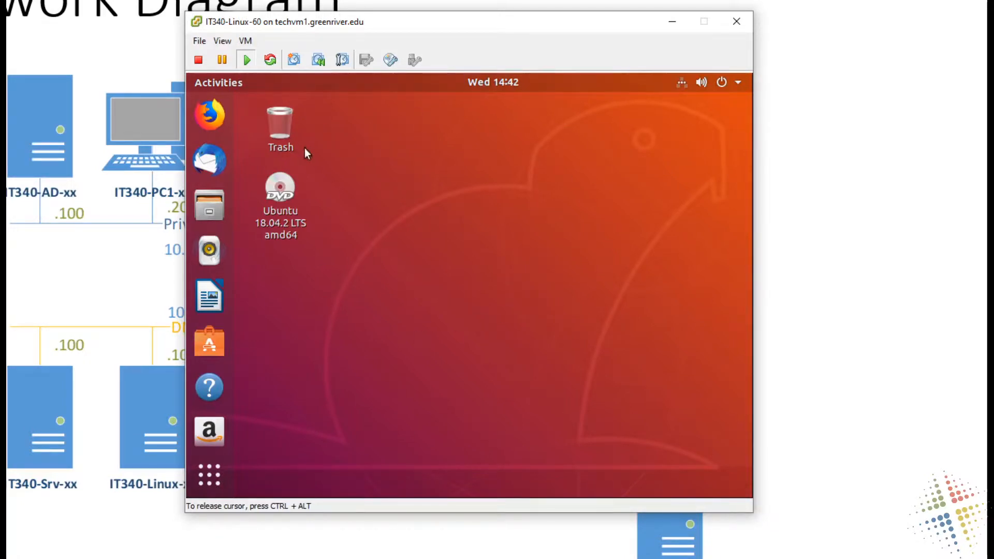
Change the virtual machine's display resolution to 1280 × 768 (16:10), keep the new display settings and close the settings window.
{"action": "left_click", "coordinate": [216, 85]}
{"action": "type", "text": "display"}
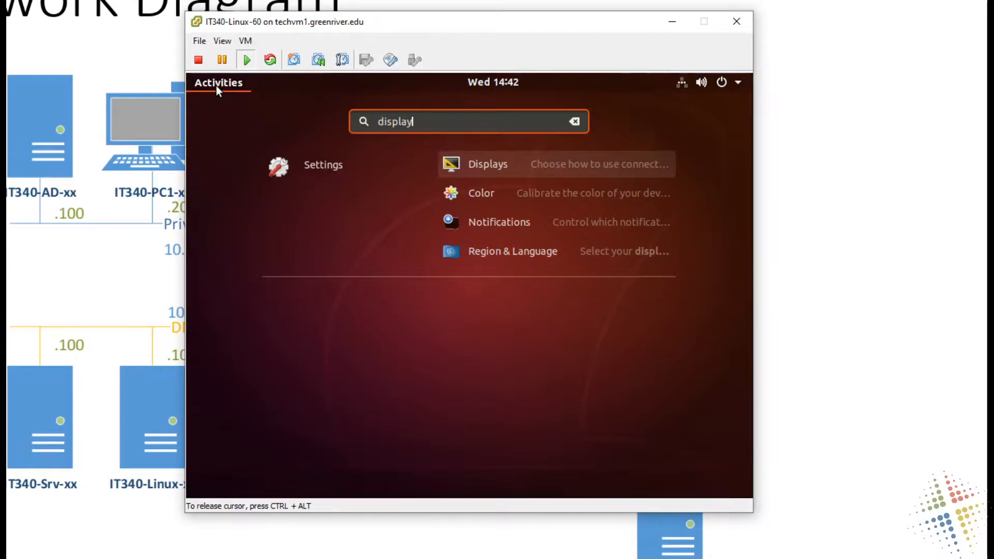
{"action": "left_click", "coordinate": [470, 166]}
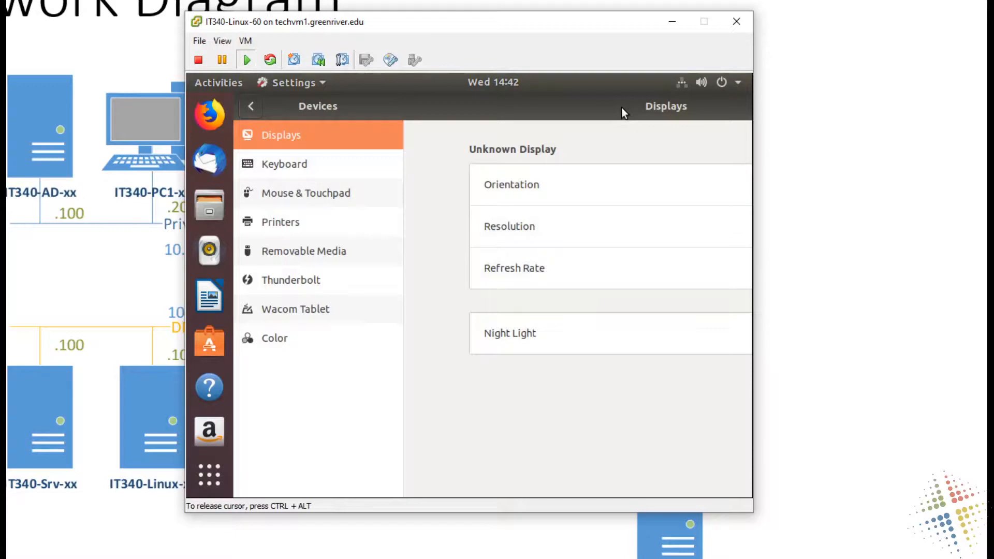
{"action": "left_click_drag", "start_coordinate": [621, 108], "coordinate": [363, 131]}
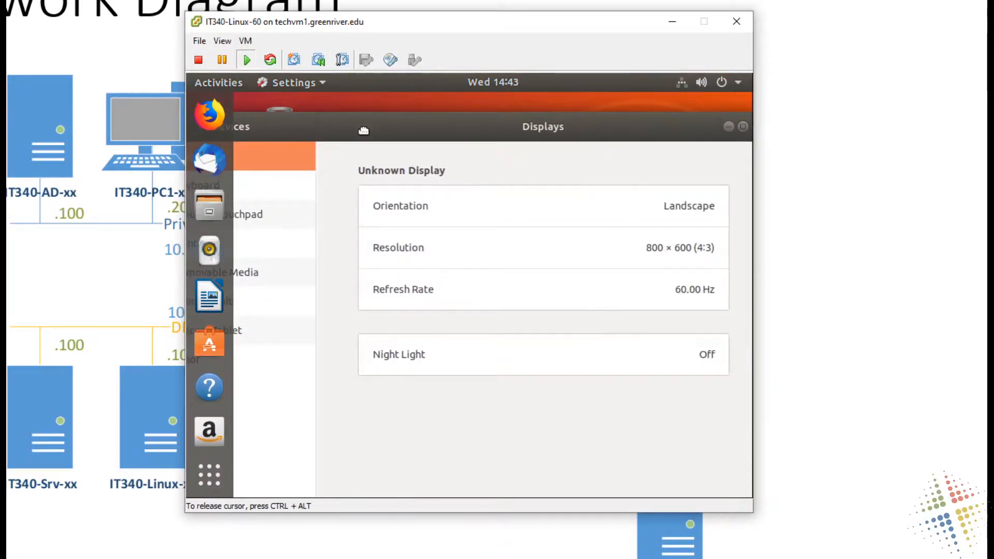
{"action": "left_click", "coordinate": [679, 254]}
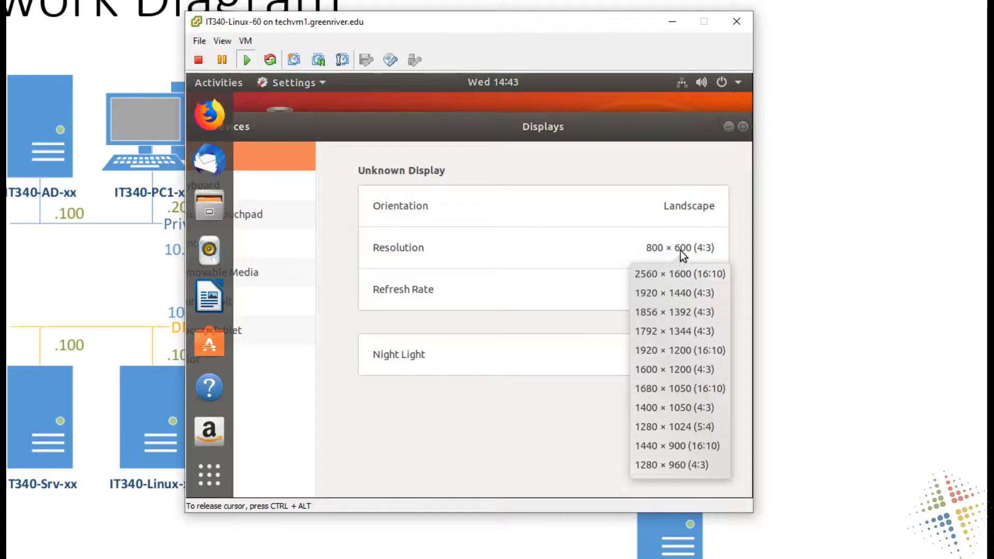
{"action": "scroll", "coordinate": [678, 355], "scroll_direction": "down", "scroll_amount": 3}
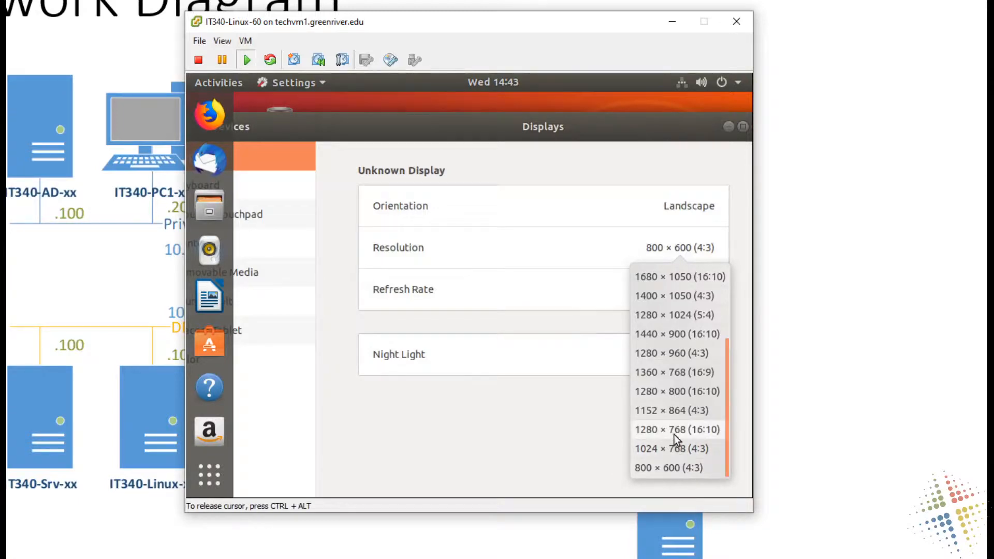
{"action": "left_click", "coordinate": [674, 434]}
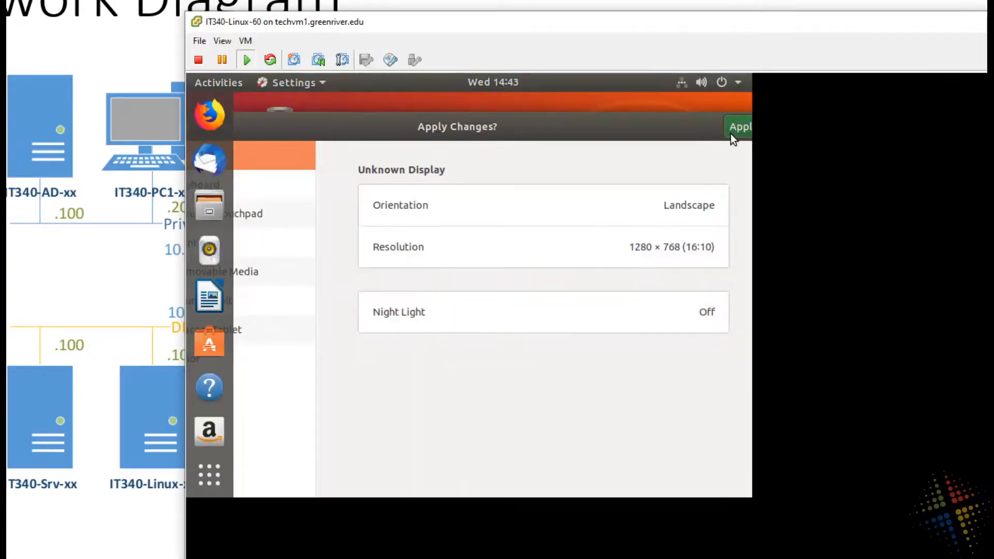
{"action": "left_click", "coordinate": [731, 135]}
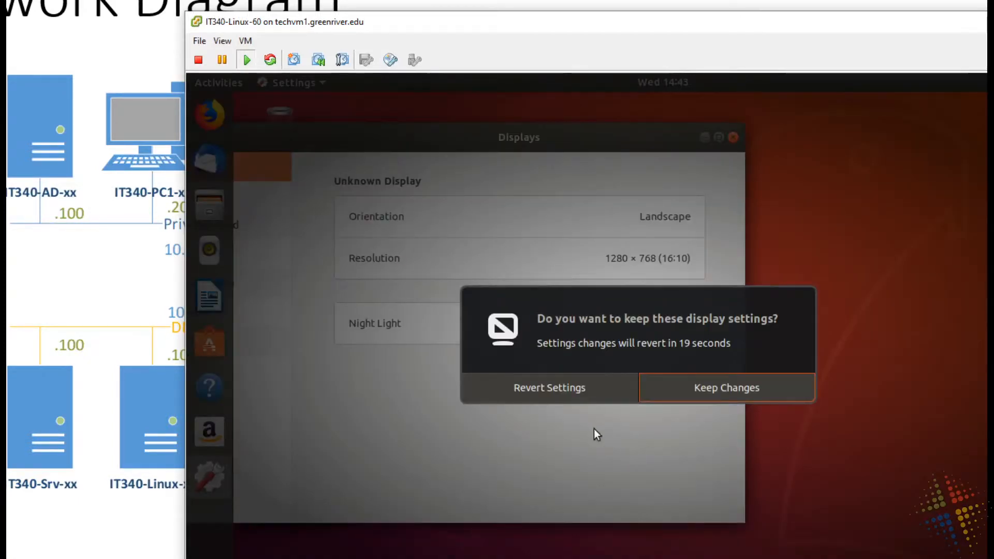
{"action": "left_click", "coordinate": [677, 391]}
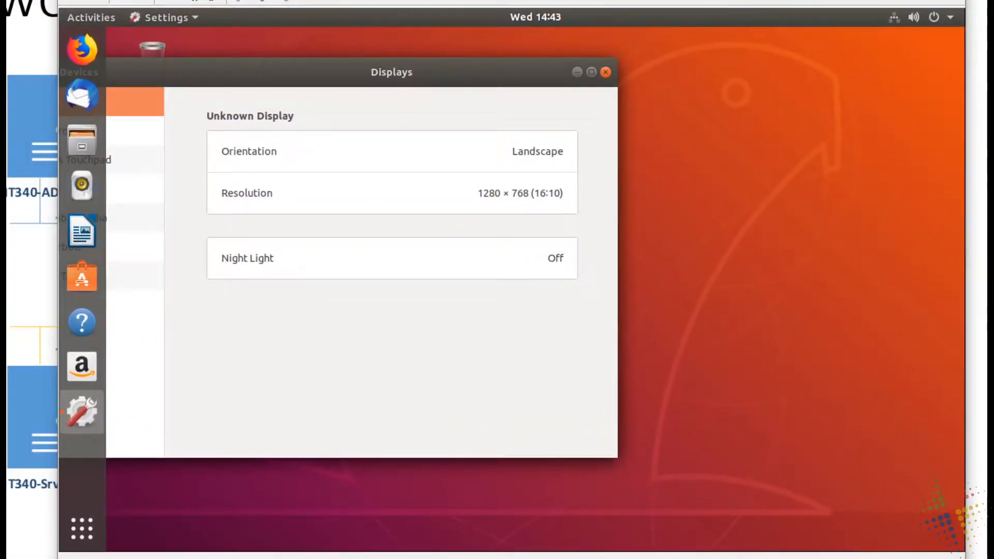
{"action": "left_click", "coordinate": [605, 73]}
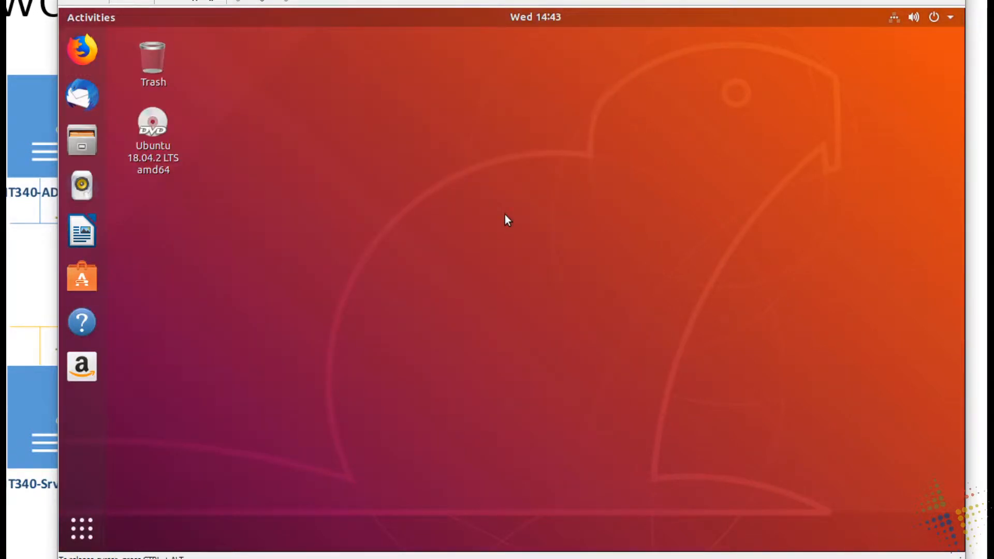
Open the IPv4 configuration of the wired network connection.
{"action": "left_click", "coordinate": [891, 20]}
{"action": "left_click", "coordinate": [888, 101]}
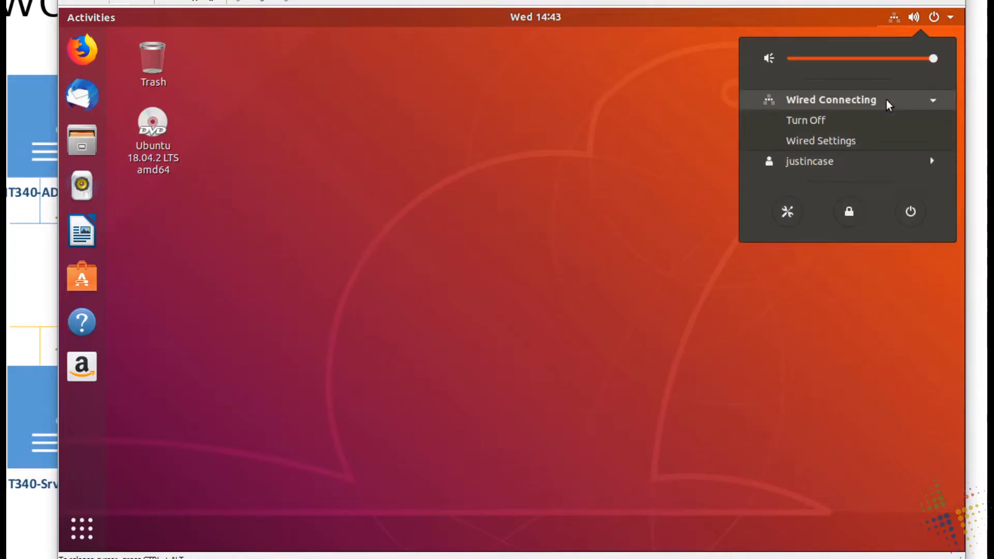
{"action": "left_click", "coordinate": [834, 142]}
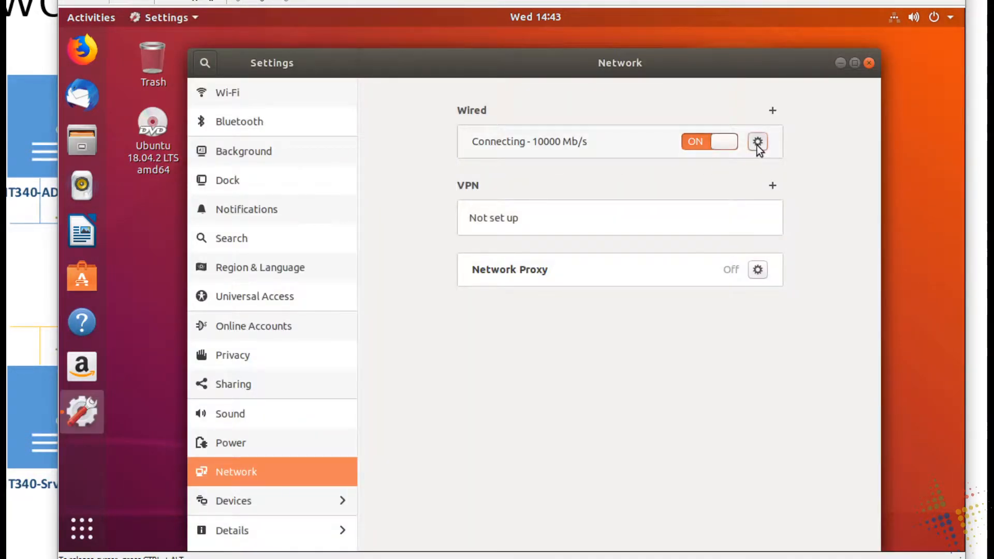
{"action": "left_click", "coordinate": [757, 143]}
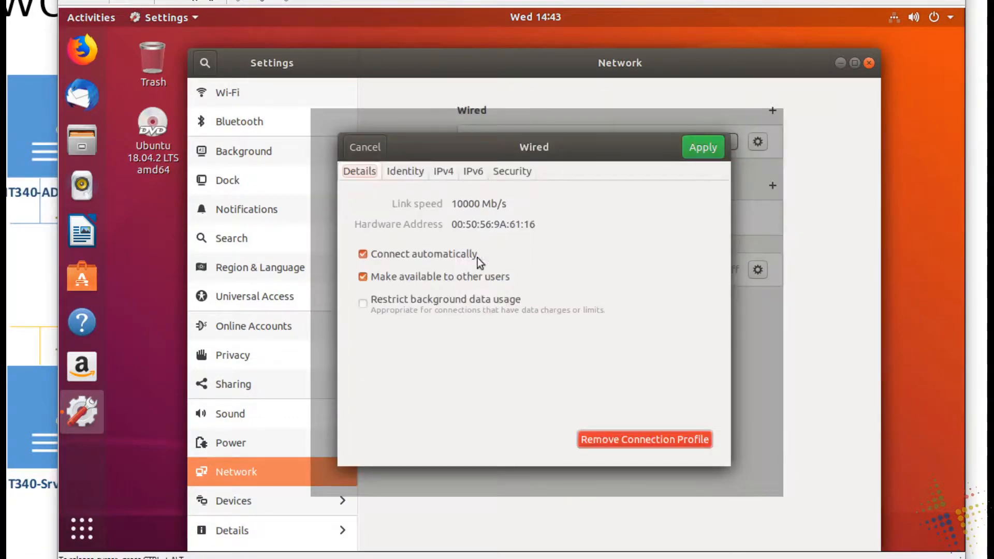
{"action": "left_click", "coordinate": [448, 175]}
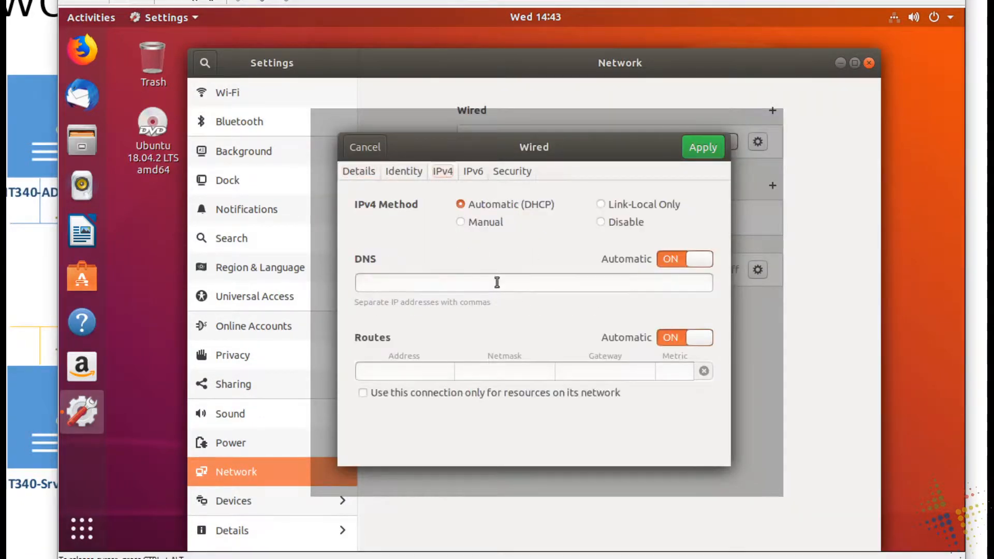
Set the IPv4 method to Manual with address 10.1.1.101, netmask 24 and gateway 10.1.1.1.
{"action": "left_click", "coordinate": [486, 224]}
{"action": "left_click", "coordinate": [457, 285]}
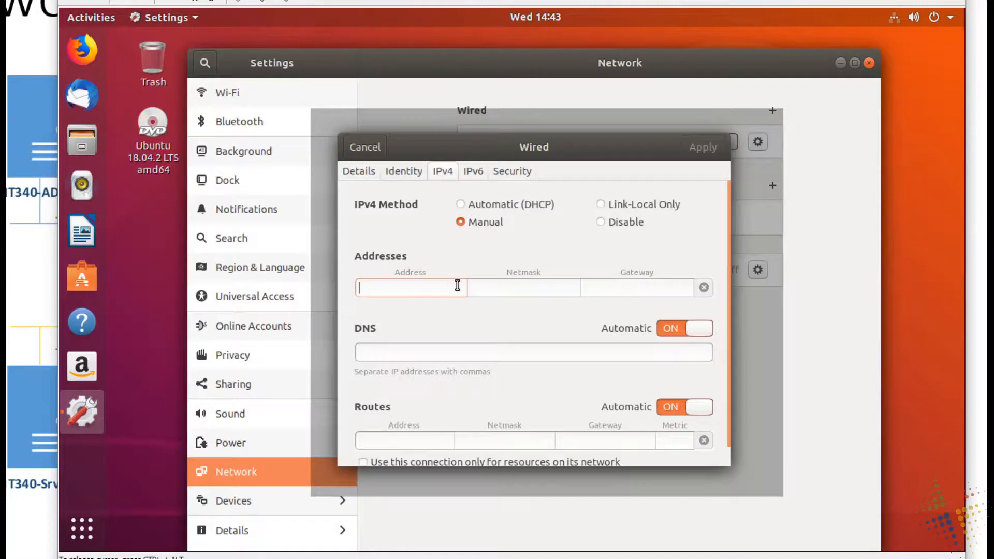
{"action": "type", "text": "10."}
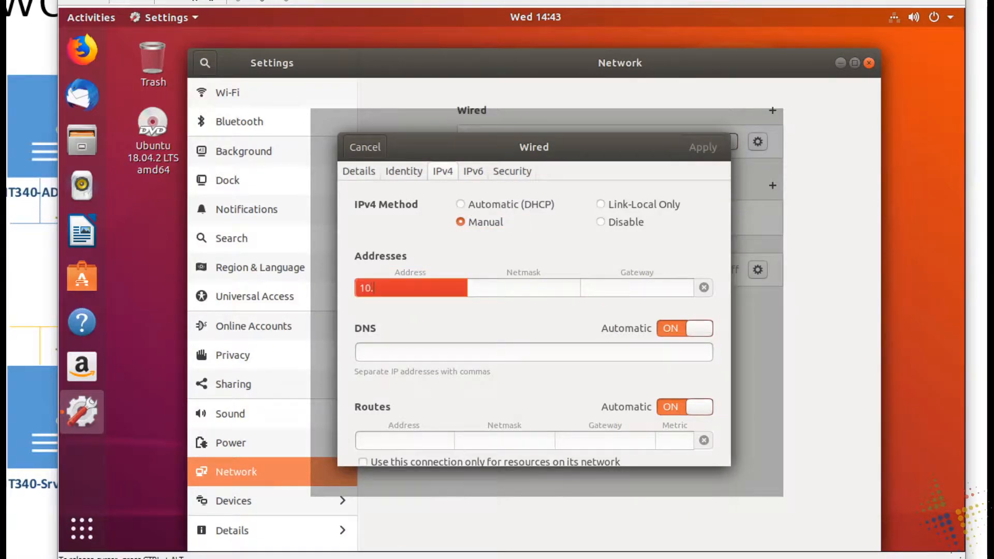
{"action": "type", "text": "1.1.101"}
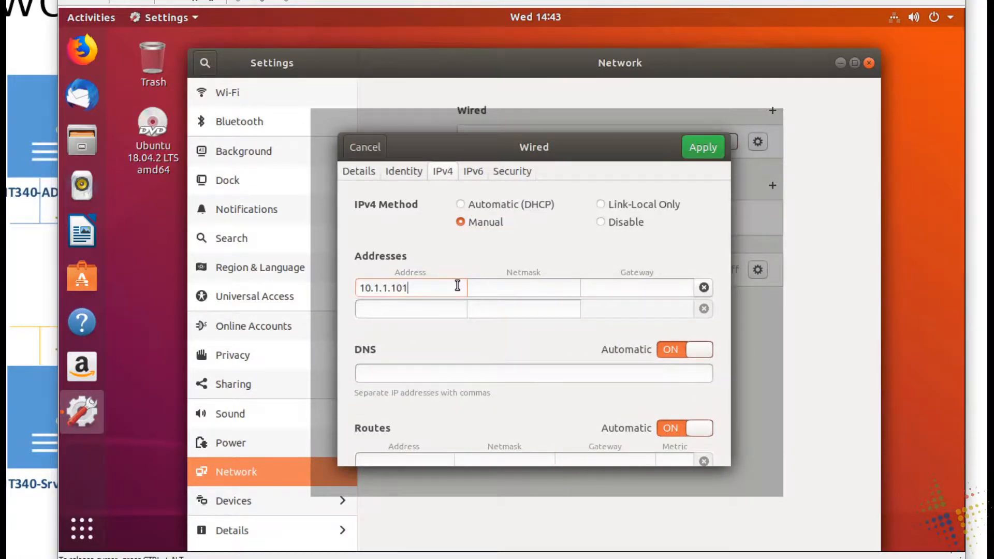
{"action": "key", "text": "Tab"}
{"action": "type", "text": "24"}
{"action": "key", "text": "Tab"}
{"action": "type", "text": "10.1.1.1"}
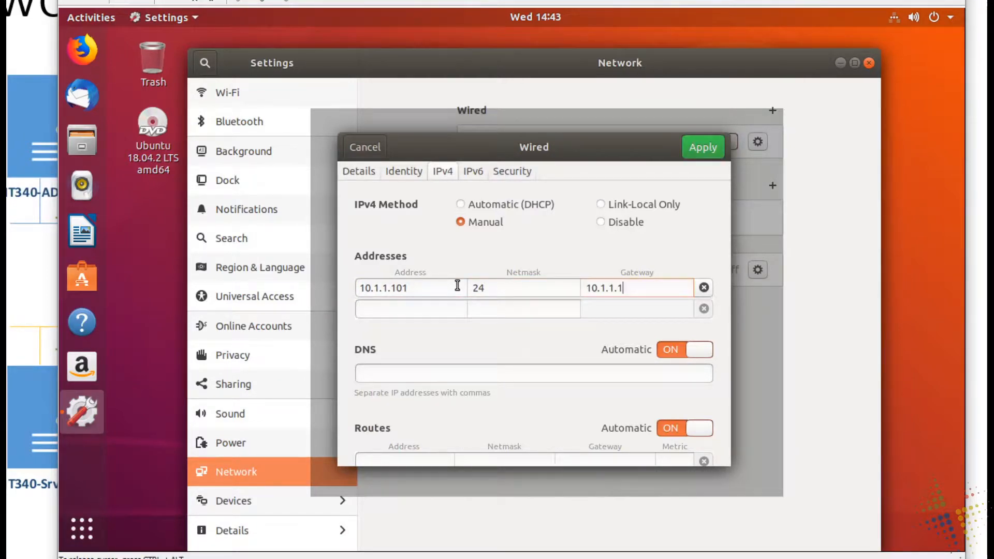
Set the DNS server to 192.168.116.2 and put the profile into effect by applying it and switching the wired connection off and on.
{"action": "left_click", "coordinate": [457, 376]}
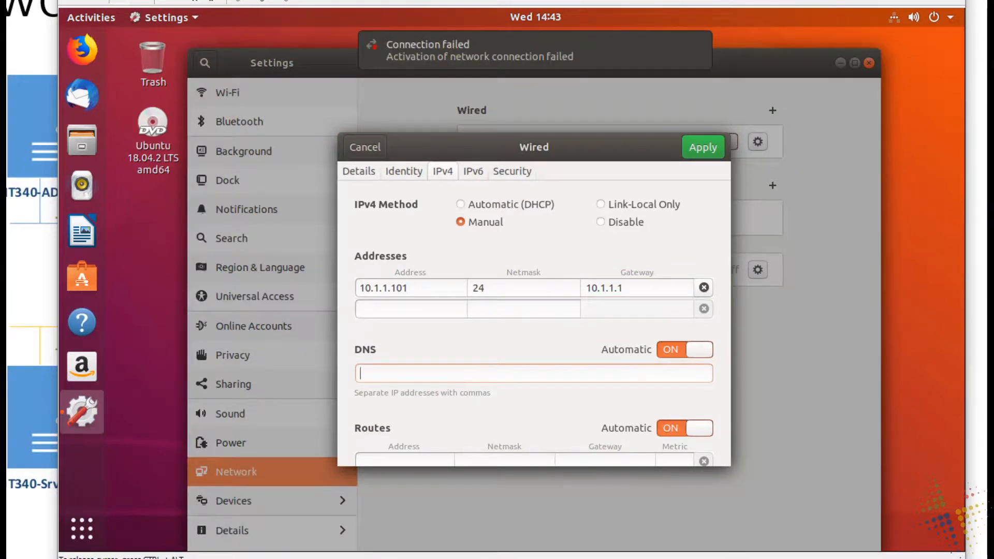
{"action": "type", "text": "192.168.116.2"}
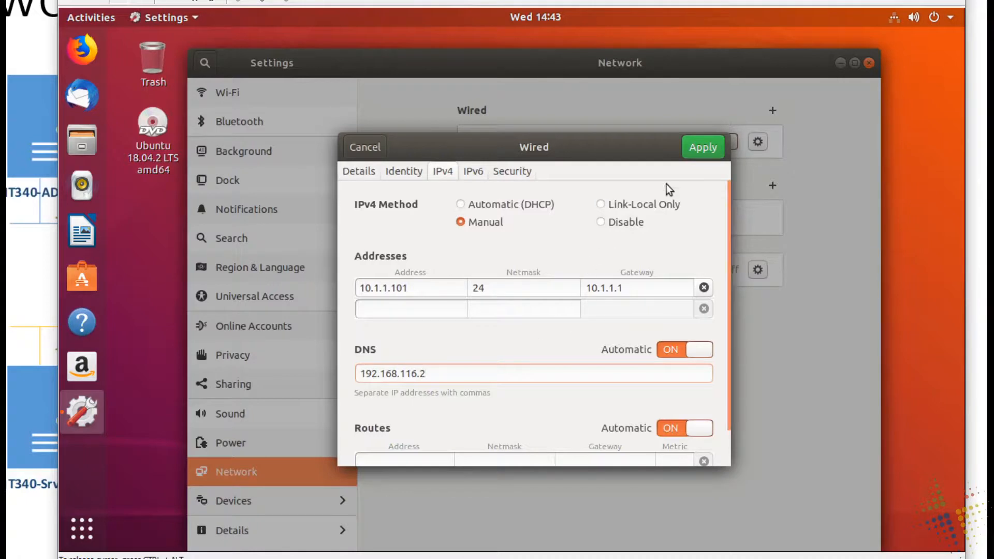
{"action": "left_click", "coordinate": [695, 148]}
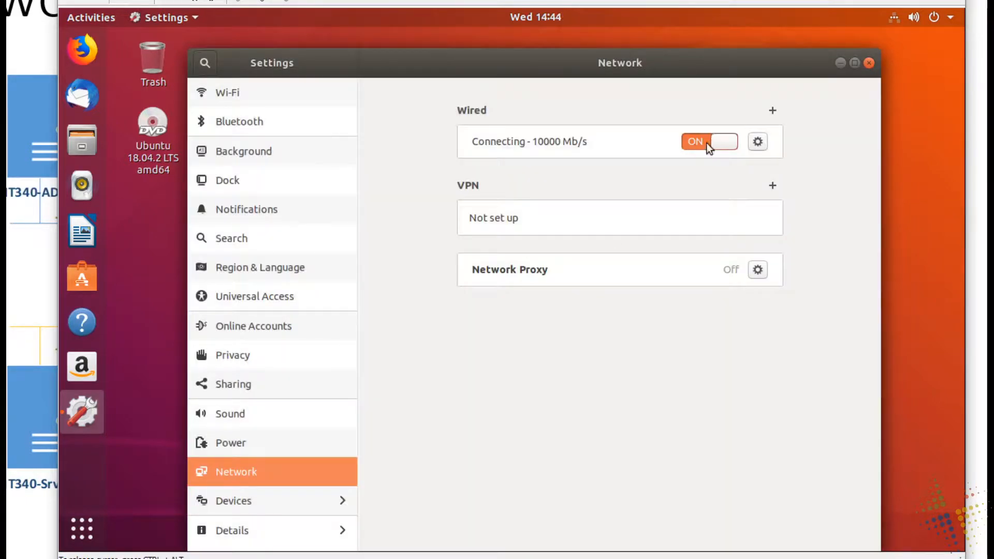
{"action": "left_click", "coordinate": [704, 141]}
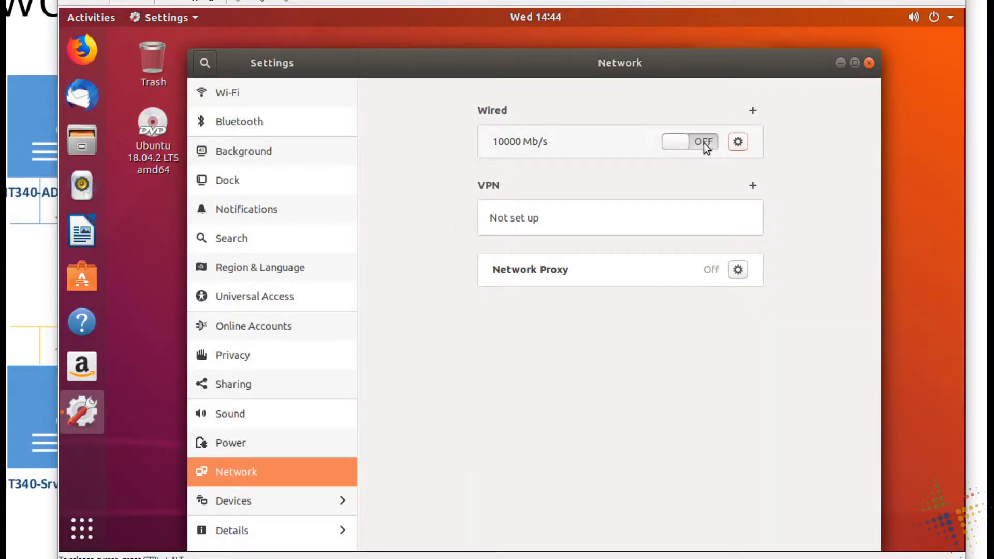
{"action": "left_click", "coordinate": [697, 144]}
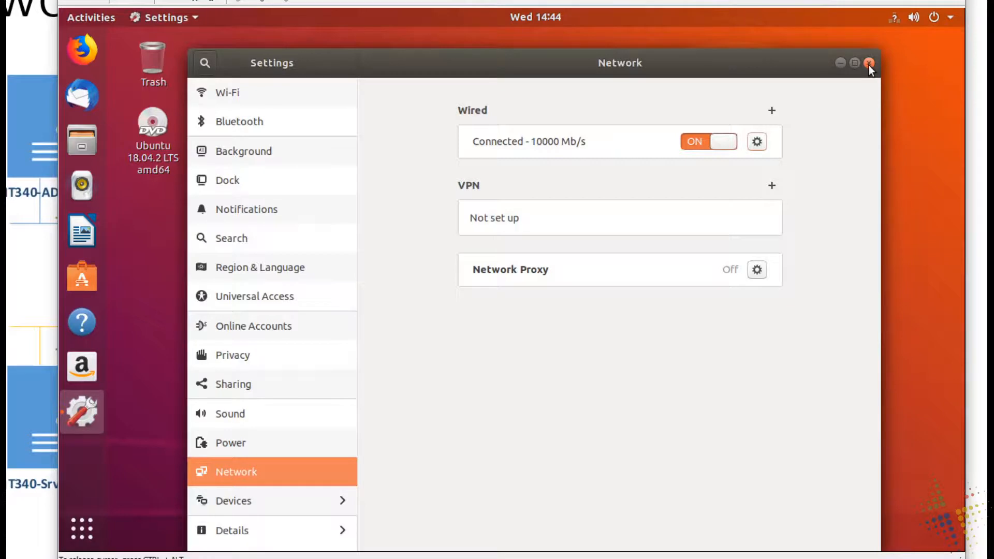
Review the wired connection's details and IPv4 settings, and close the network settings.
{"action": "left_click", "coordinate": [757, 138]}
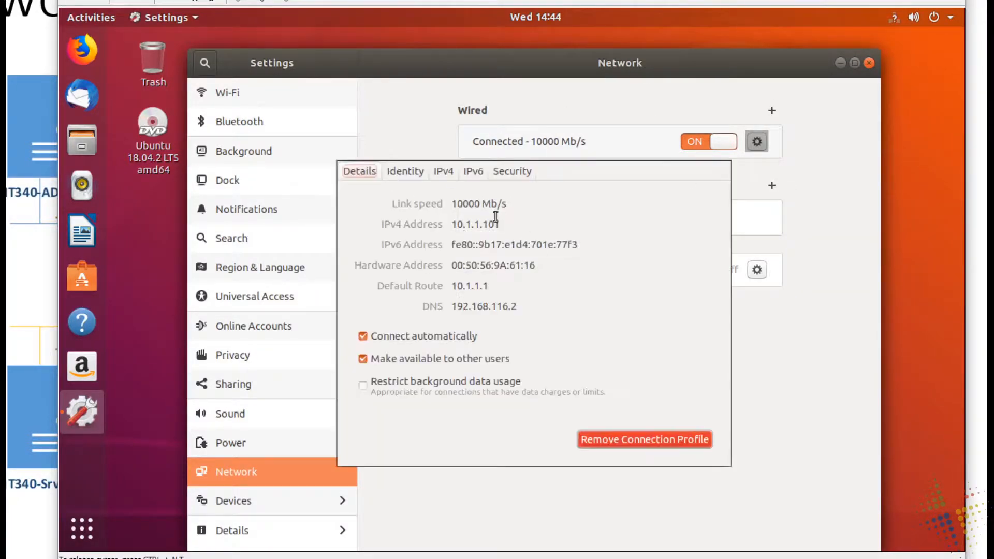
{"action": "left_click", "coordinate": [448, 172]}
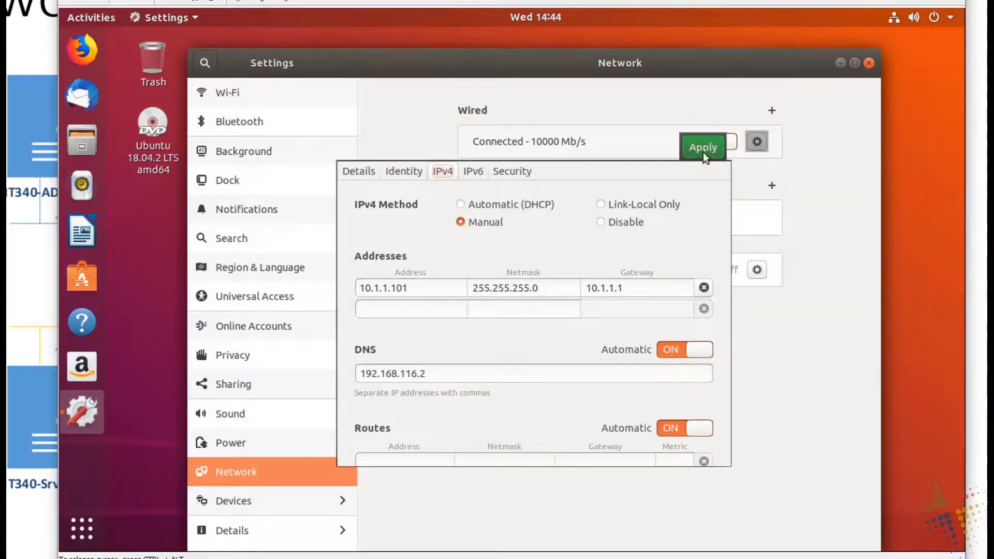
{"action": "left_click", "coordinate": [695, 150]}
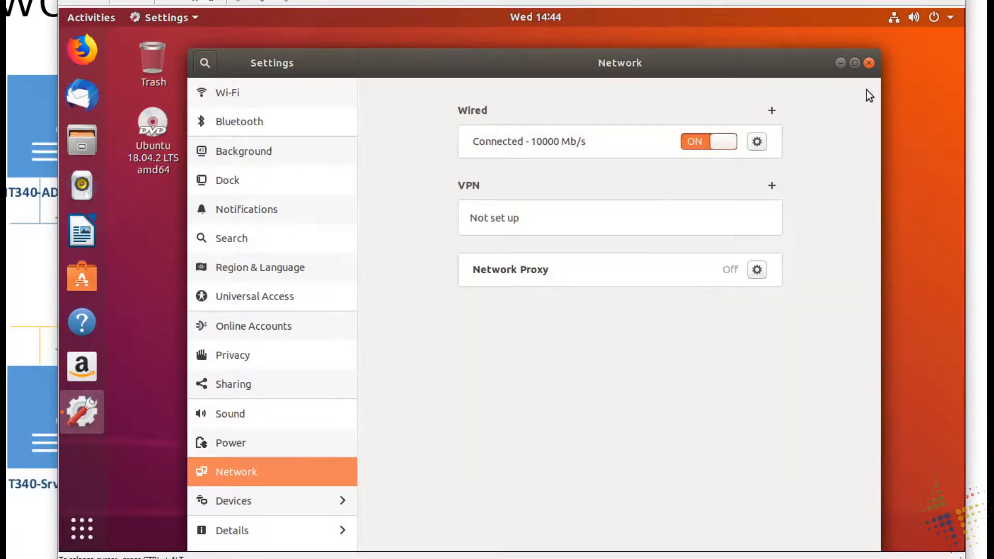
{"action": "left_click", "coordinate": [869, 63]}
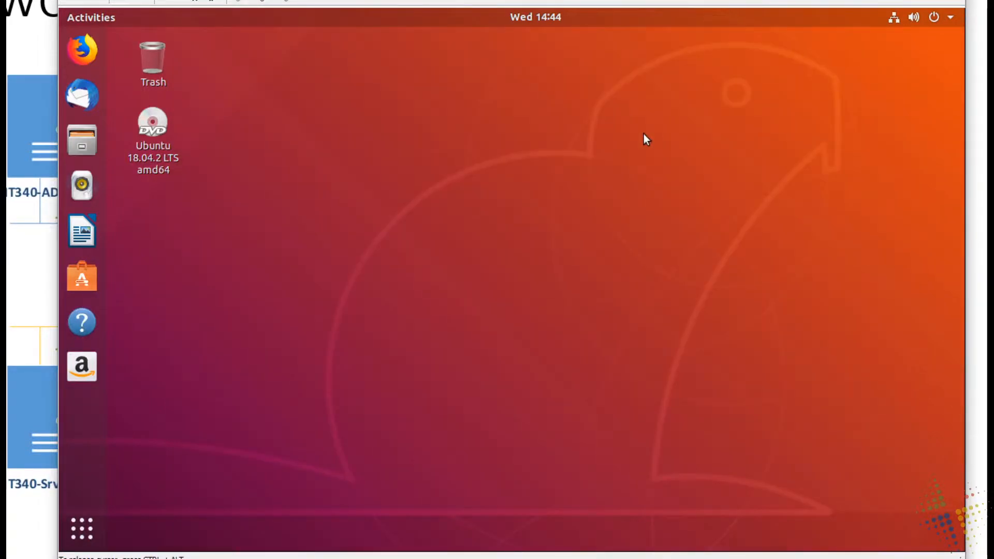
Search the installed applications for "terminal", open Terminal and maximize its window.
{"action": "left_click", "coordinate": [91, 16]}
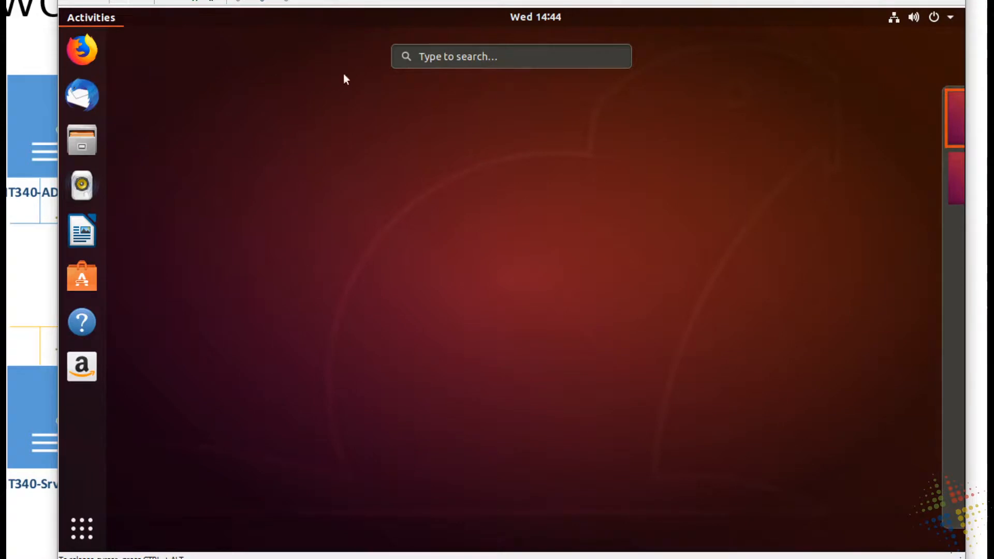
{"action": "left_click", "coordinate": [486, 61]}
{"action": "type", "text": "terminal"}
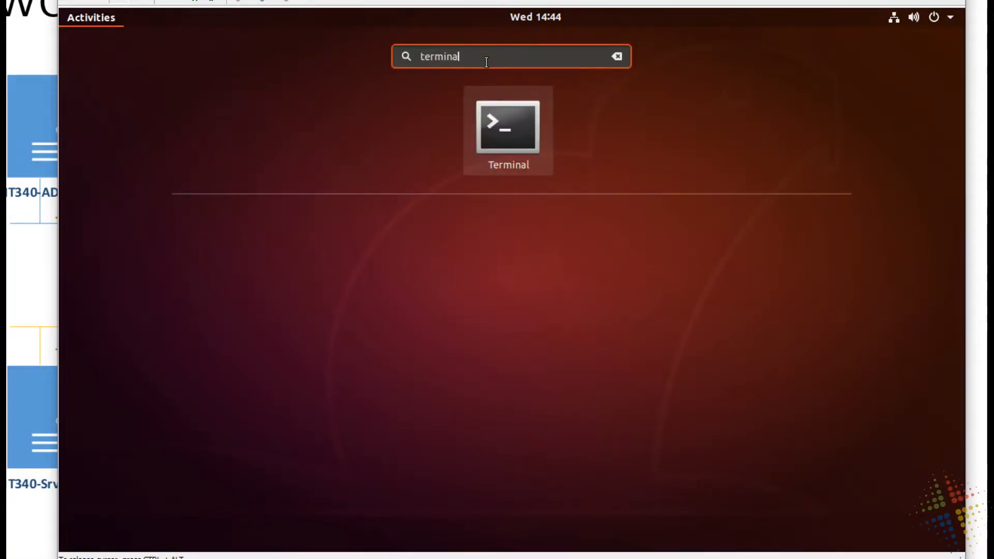
{"action": "left_click", "coordinate": [517, 122]}
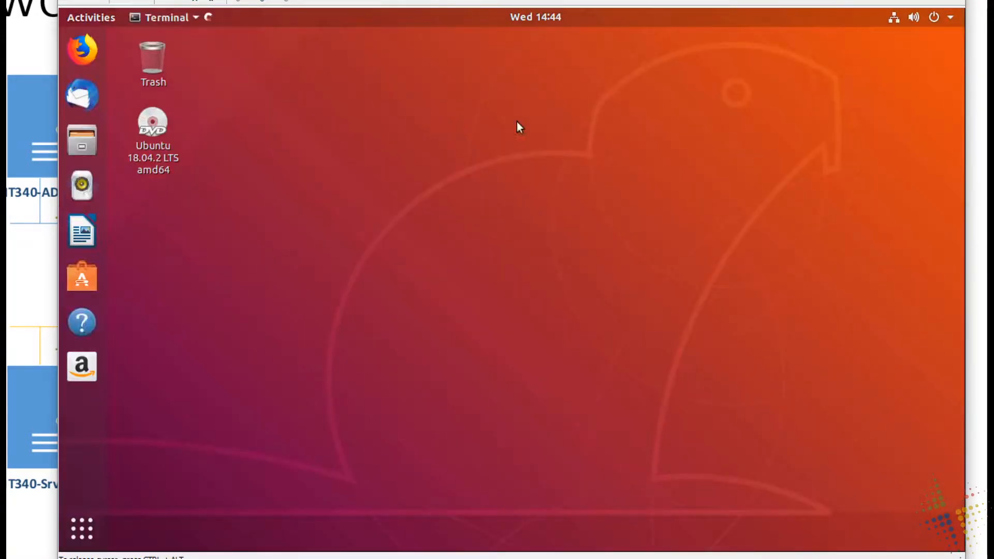
{"action": "double_click", "coordinate": [521, 97]}
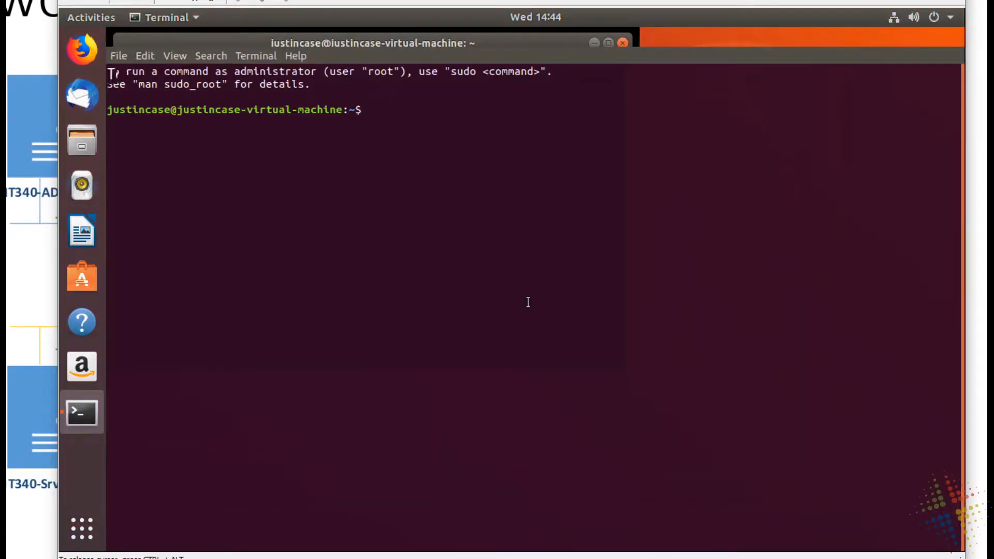
Clear the terminal screen with the clear command.
{"action": "key", "text": "Return"}
{"action": "key", "text": "Return"}
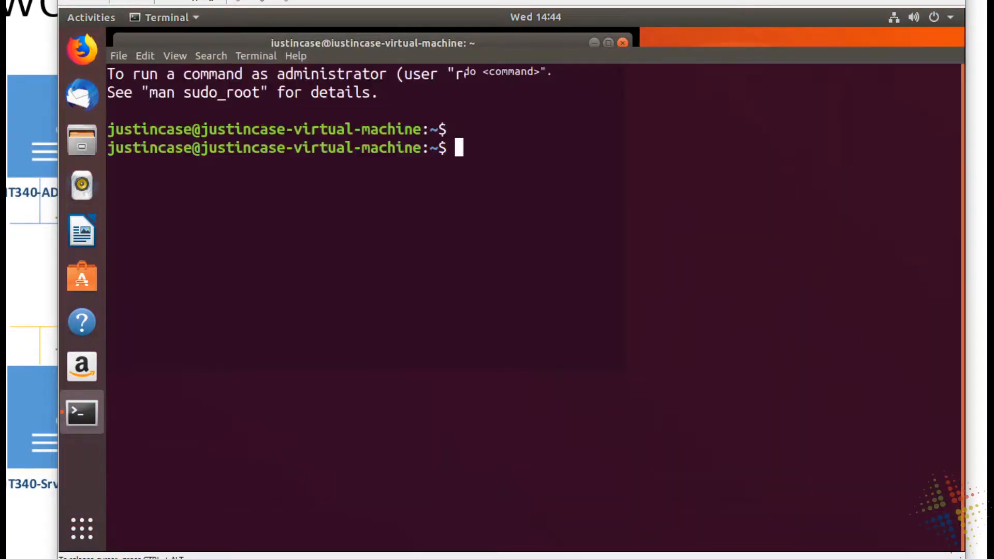
{"action": "type", "text": "clear"}
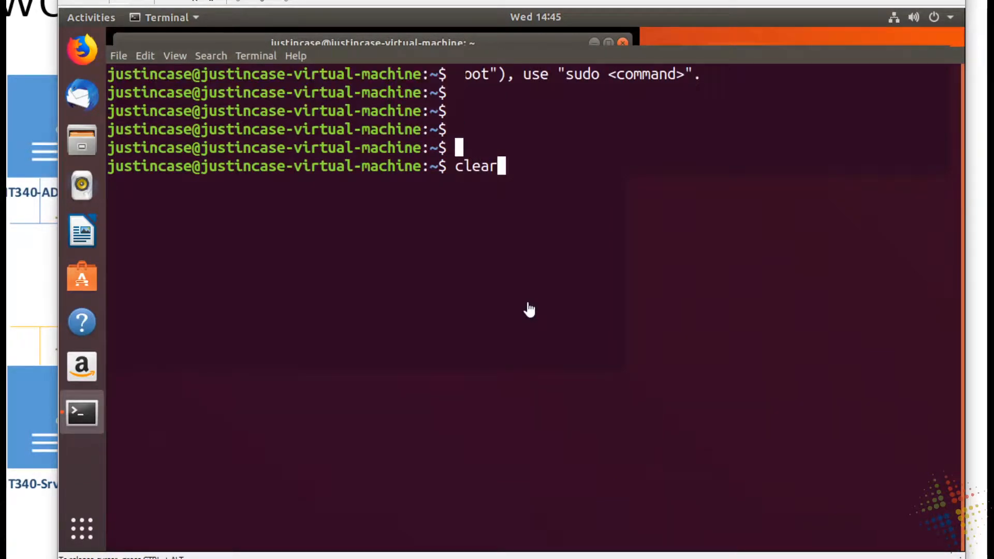
{"action": "key", "text": "Return"}
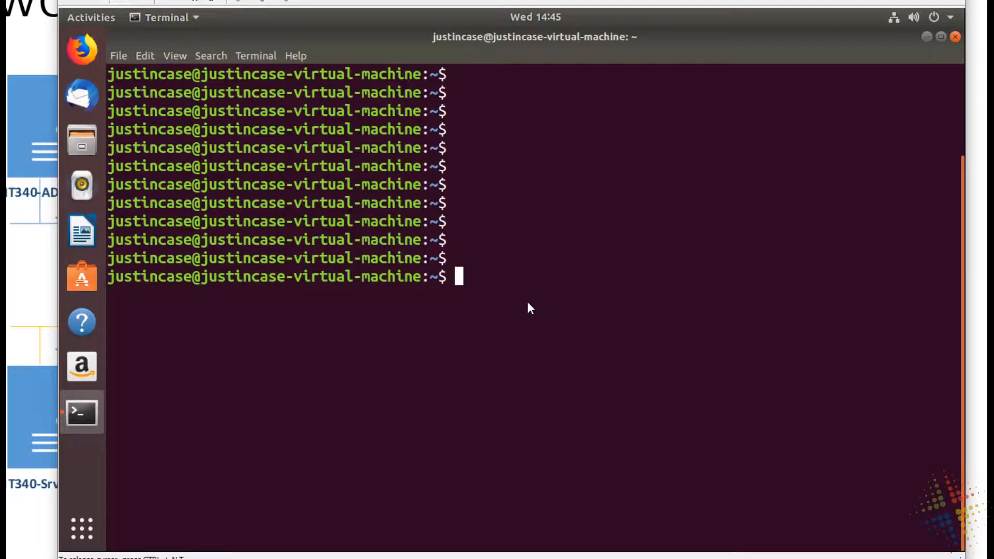
Refresh the package lists by running sudo apt-get update, authenticating with the account password.
{"action": "type", "text": "sudo apt"}
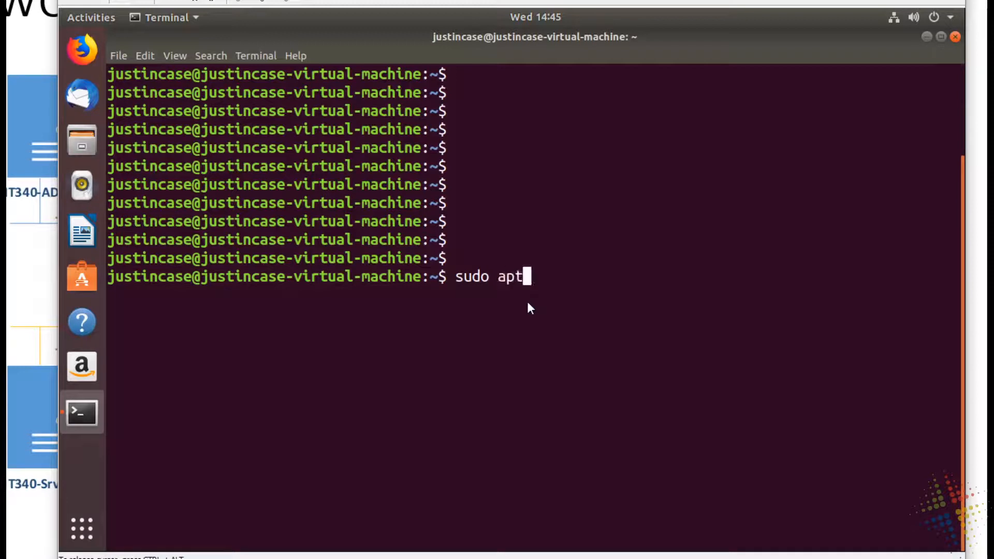
{"action": "type", "text": "-get update"}
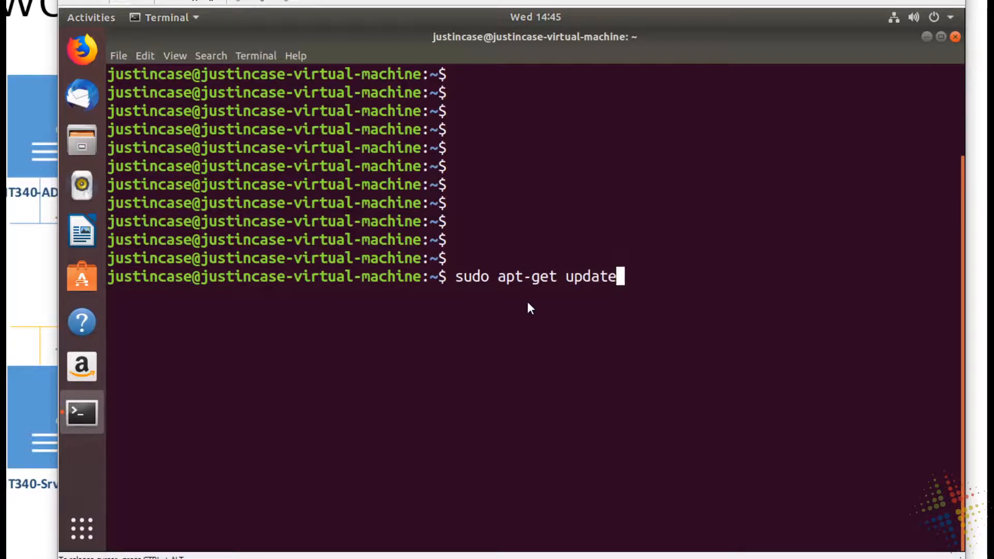
{"action": "key", "text": "Return"}
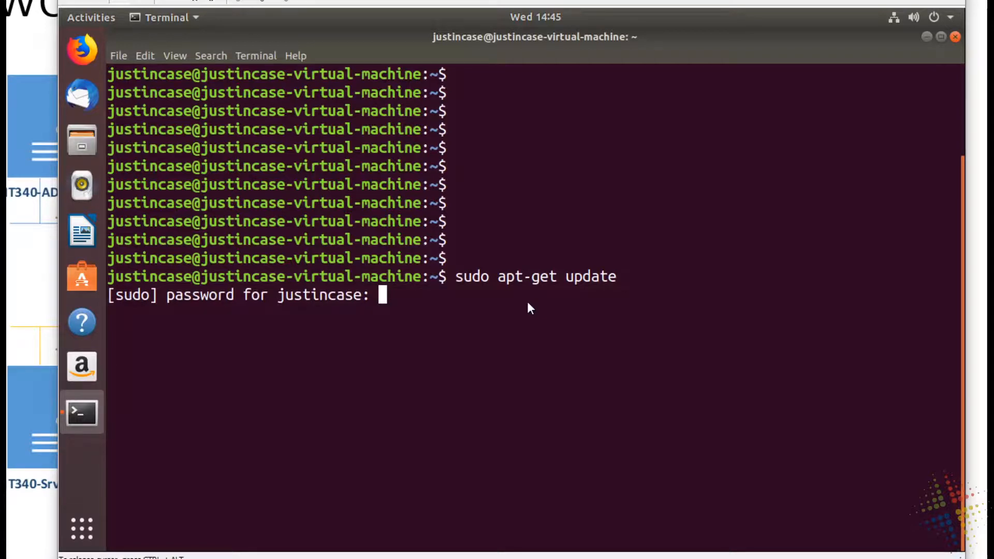
{"action": "key", "text": "Return"}
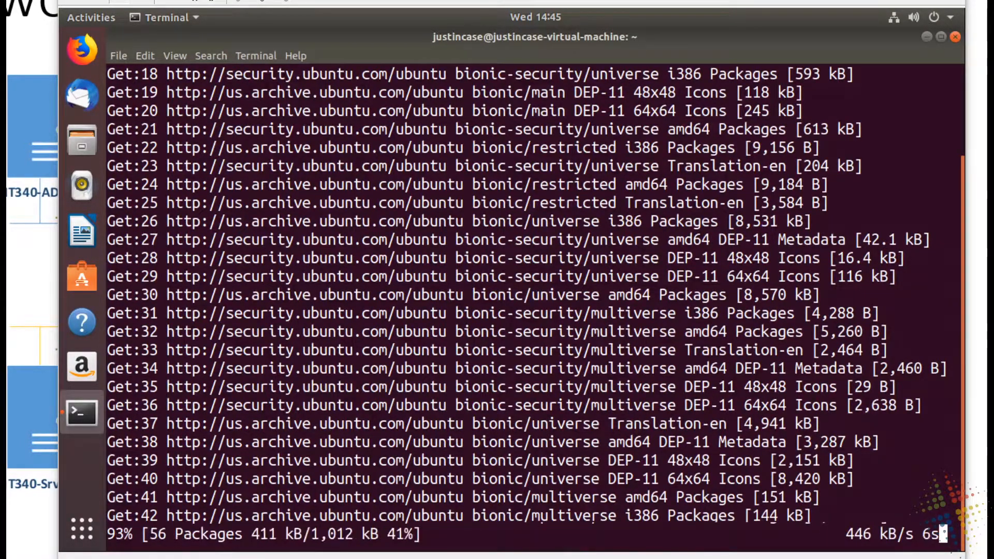
Switch to the PAN-FW firewall, open and cancel the "Permit DMZ to Internet access" rule, and commit the full configuration.
{"action": "key", "text": "alt+Tab"}
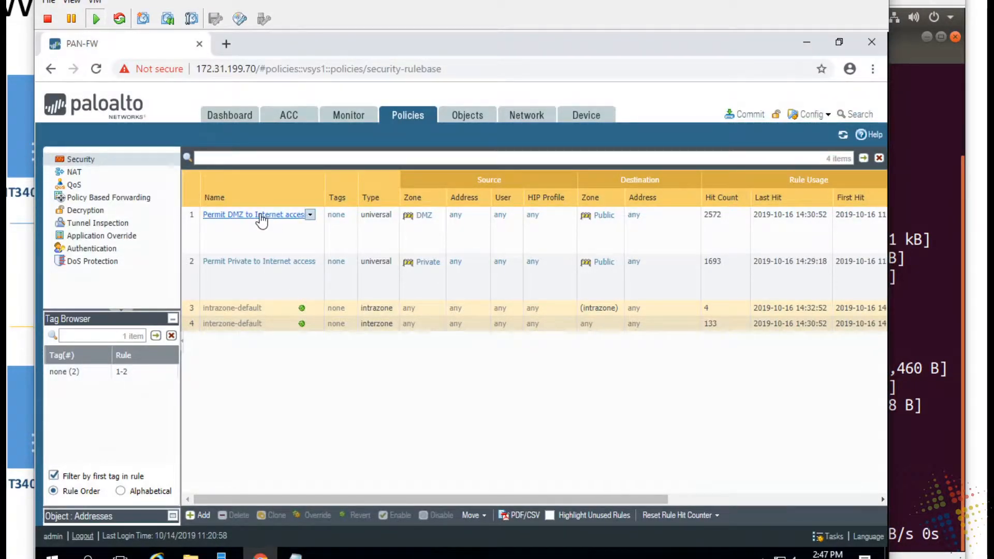
{"action": "left_click", "coordinate": [260, 214]}
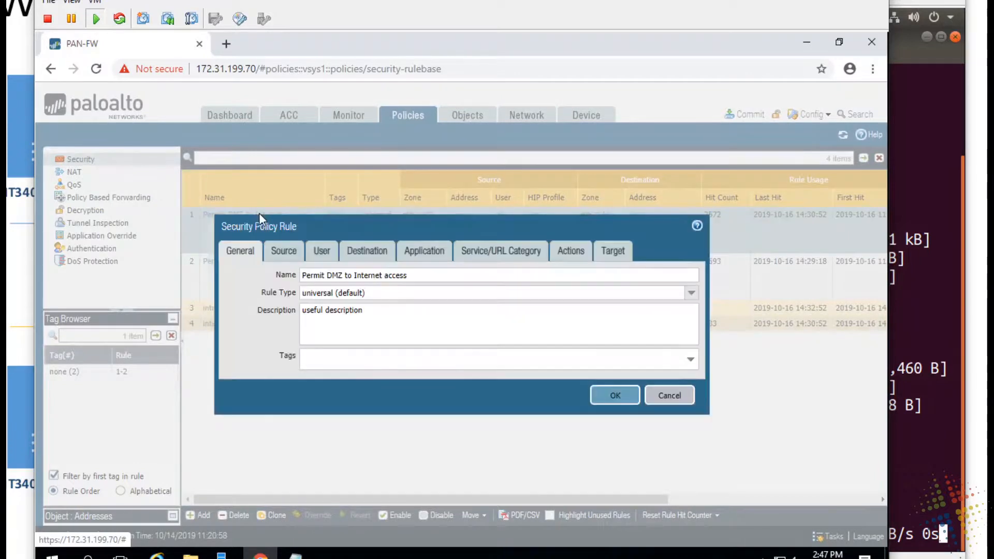
{"action": "left_click", "coordinate": [687, 397]}
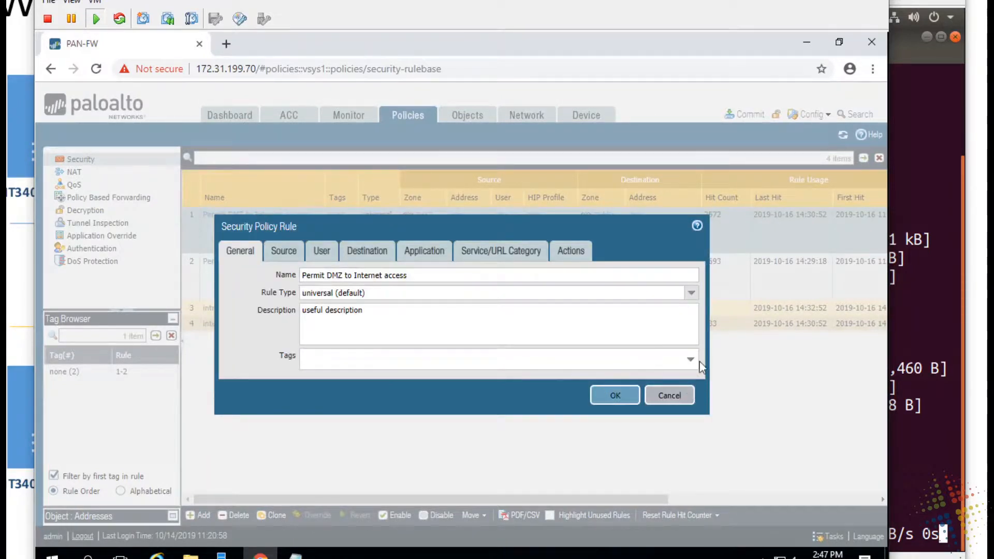
{"action": "left_click", "coordinate": [744, 112]}
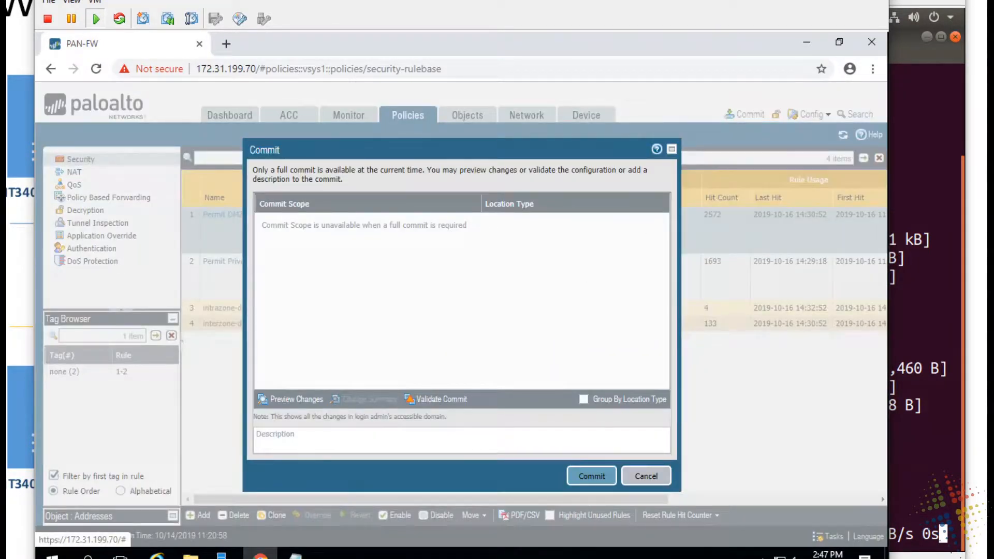
{"action": "left_click", "coordinate": [602, 477]}
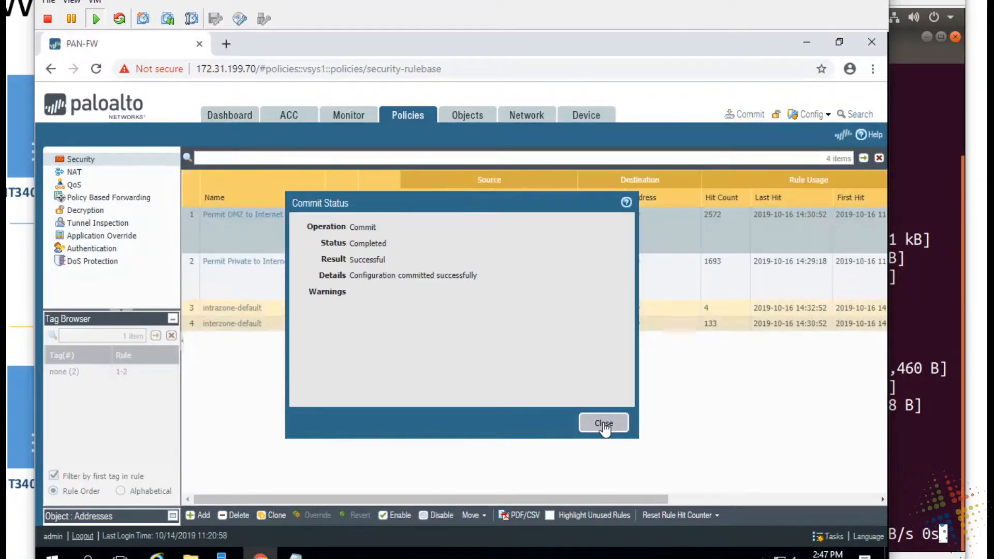
{"action": "left_click", "coordinate": [604, 424]}
Return to the Ubuntu terminal, clear it, run sudo apt-get update again and highlight the bionic-backports repository address in the output.
{"action": "left_click", "coordinate": [919, 31]}
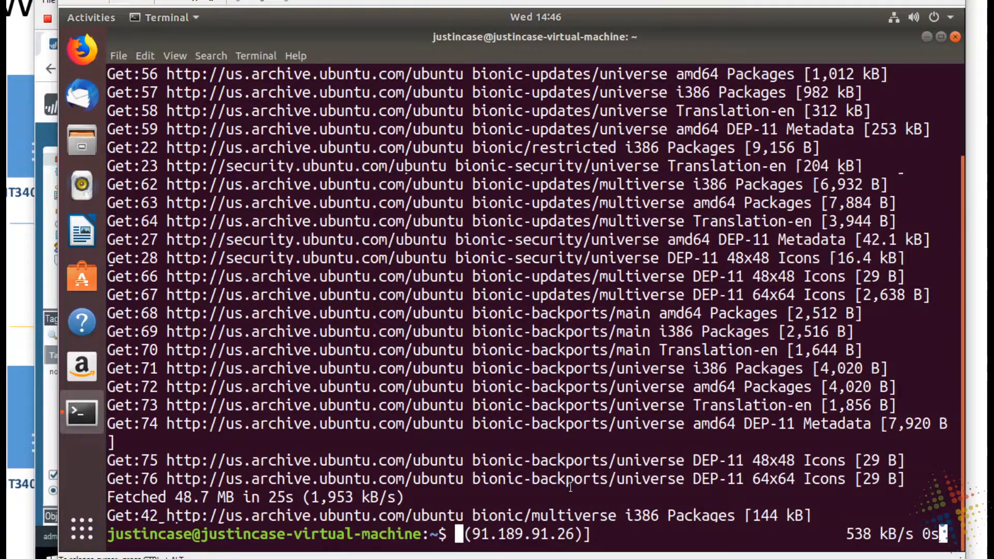
{"action": "type", "text": "clear"}
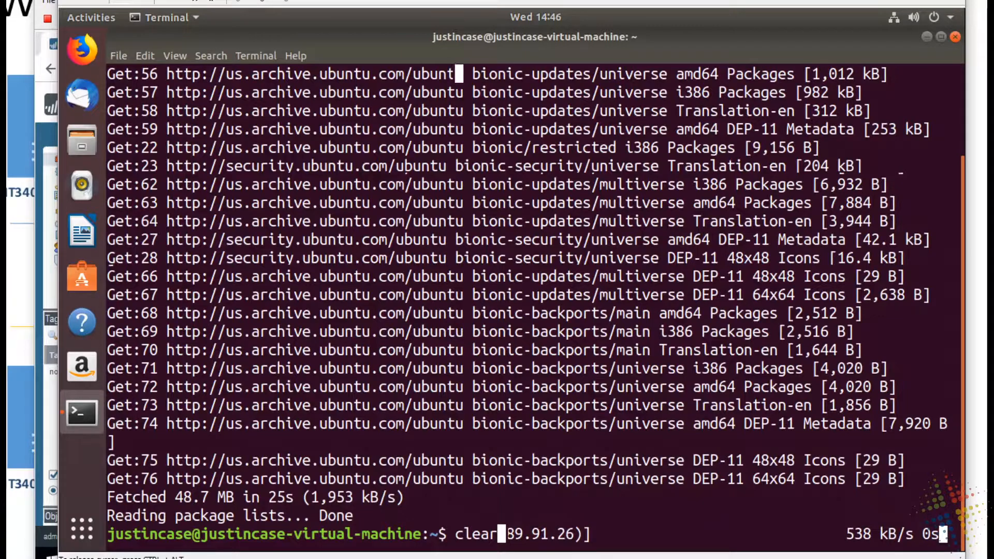
{"action": "key", "text": "Return"}
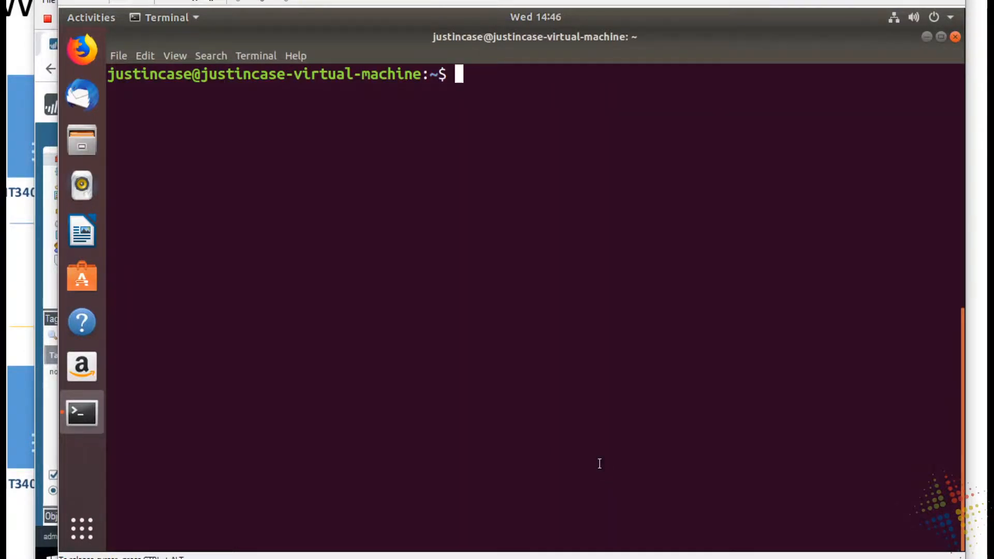
{"action": "type", "text": "sudo"}
{"action": "key", "text": "Up"}
{"action": "key", "text": "Up"}
{"action": "key", "text": "Return"}
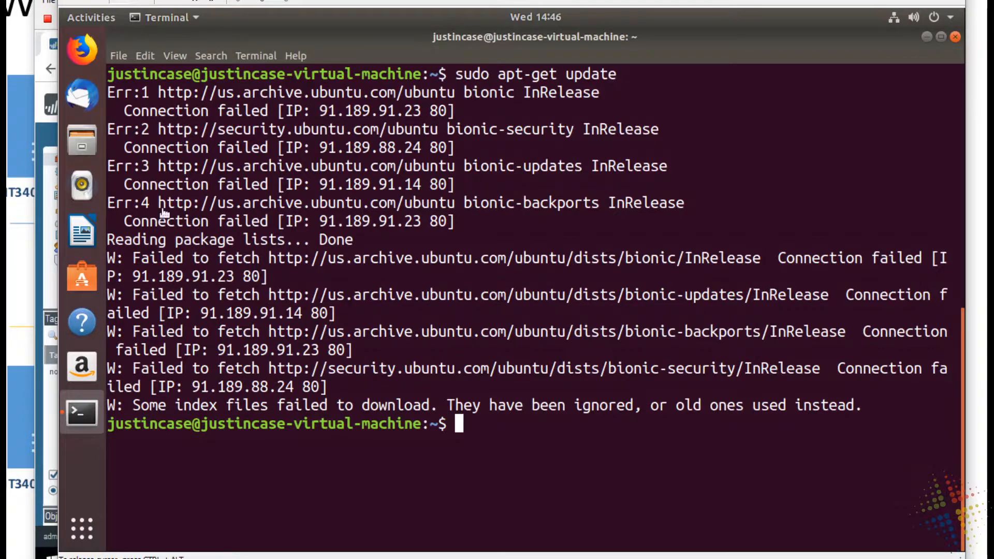
{"action": "left_click_drag", "start_coordinate": [158, 205], "coordinate": [458, 207]}
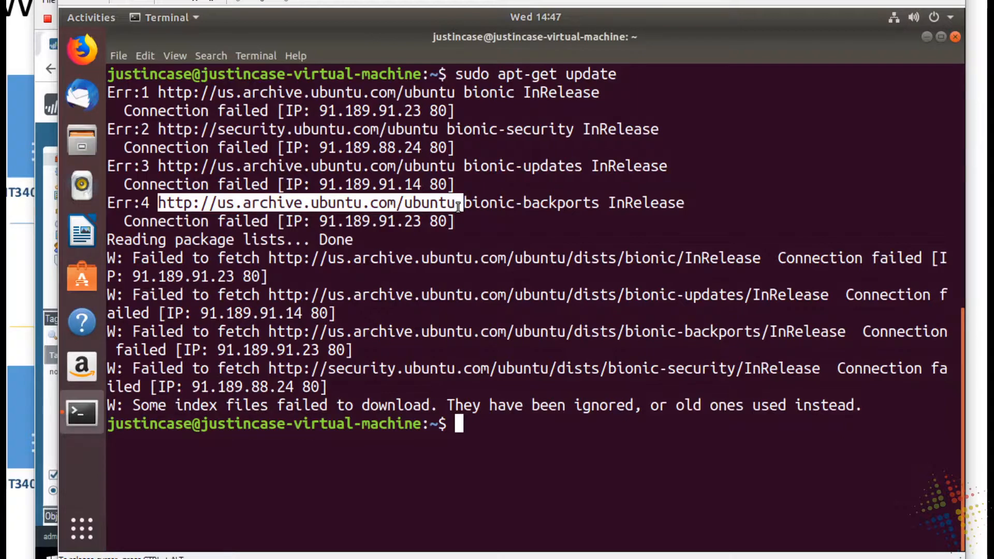
Switch to the PAN-FW firewall and add the apt-get application to the "Permit DMZ to Internet access" security rule.
{"action": "left_click", "coordinate": [348, 558]}
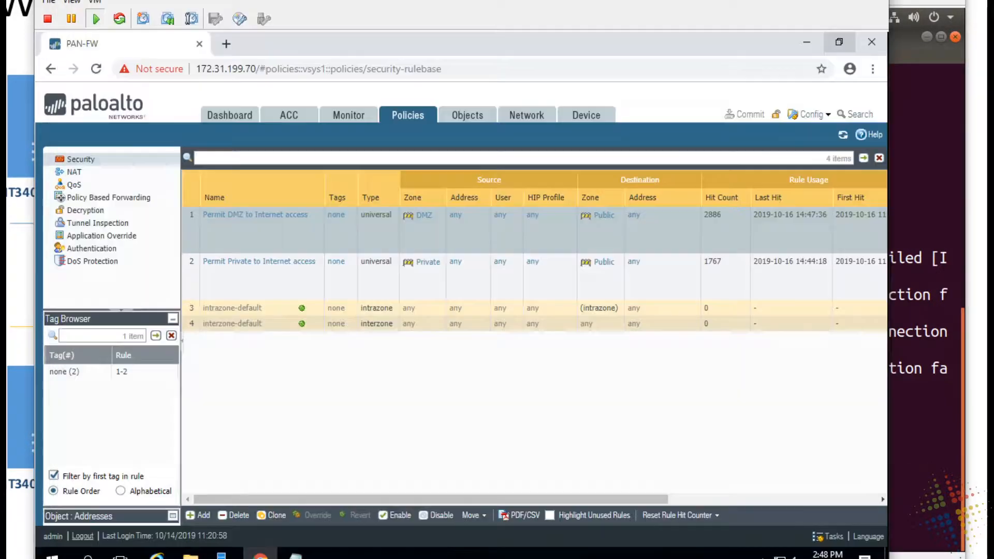
{"action": "left_click", "coordinate": [262, 216]}
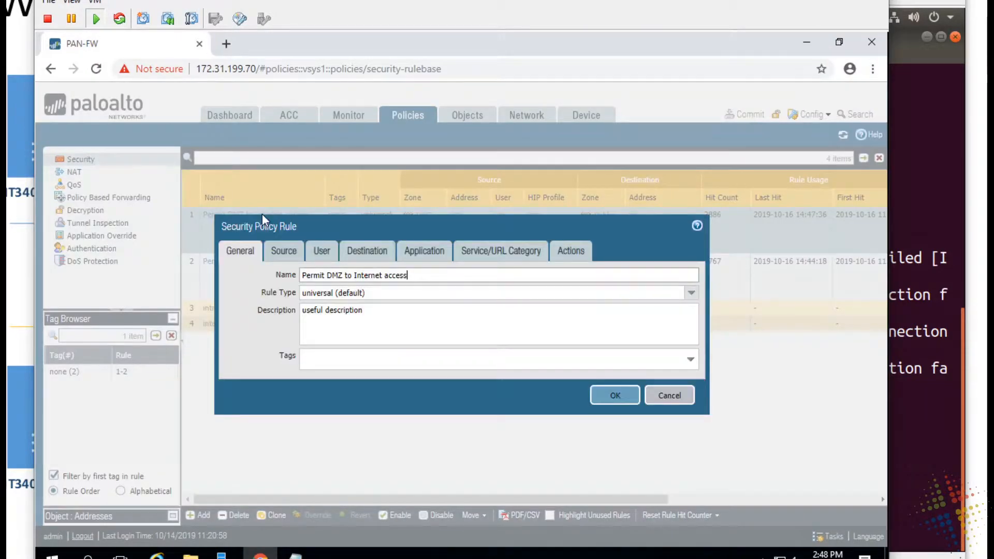
{"action": "left_click", "coordinate": [424, 251]}
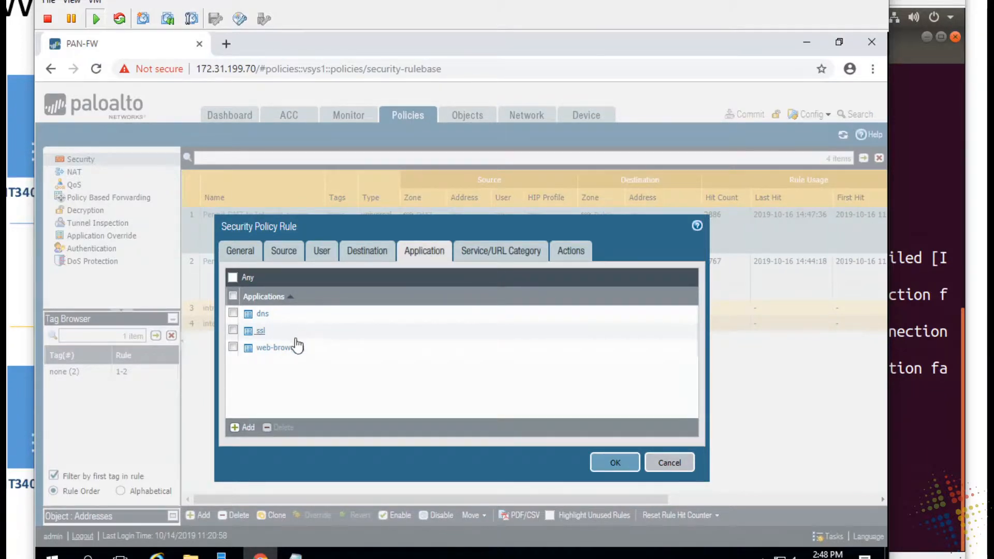
{"action": "left_click", "coordinate": [247, 427]}
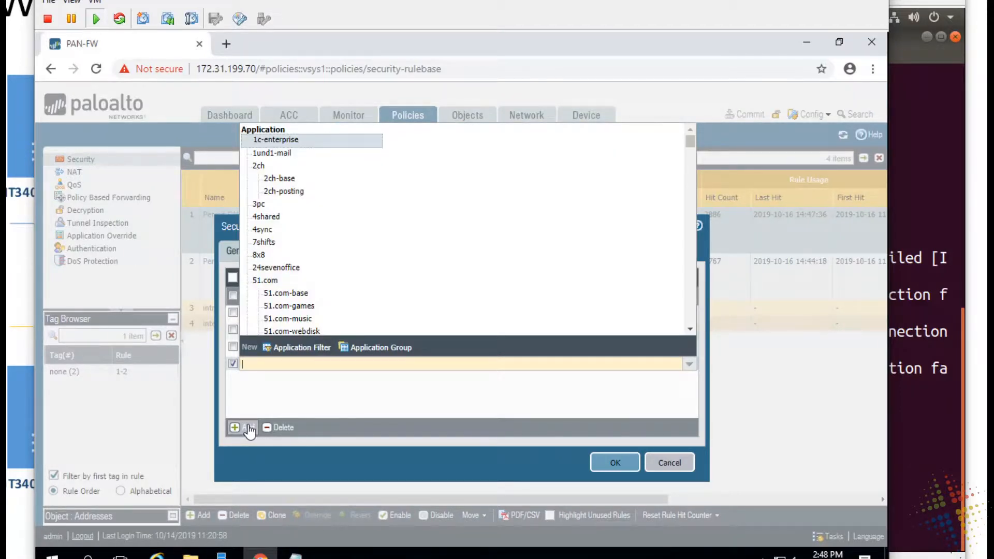
{"action": "type", "text": "apt"}
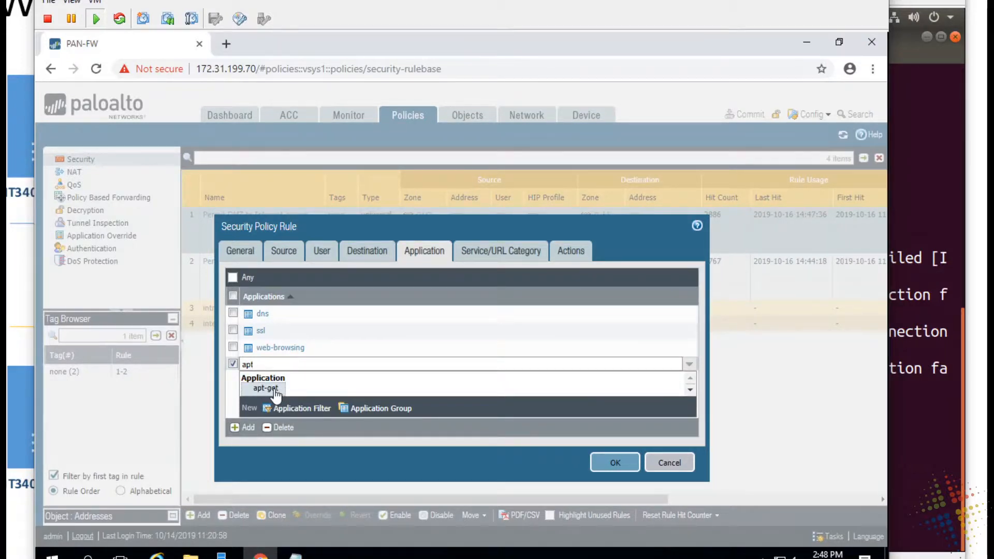
{"action": "left_click", "coordinate": [277, 394]}
{"action": "left_click", "coordinate": [274, 390]}
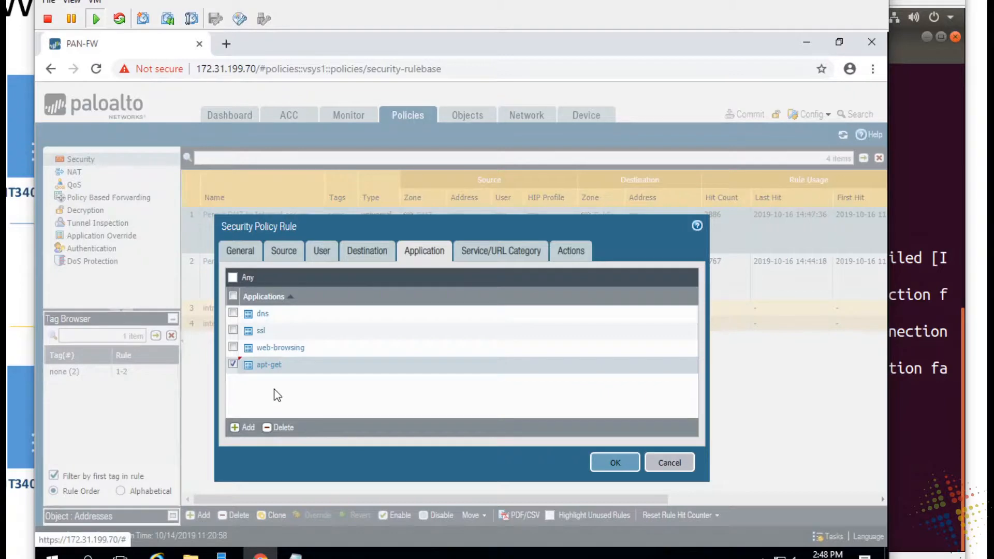
{"action": "left_click", "coordinate": [615, 455]}
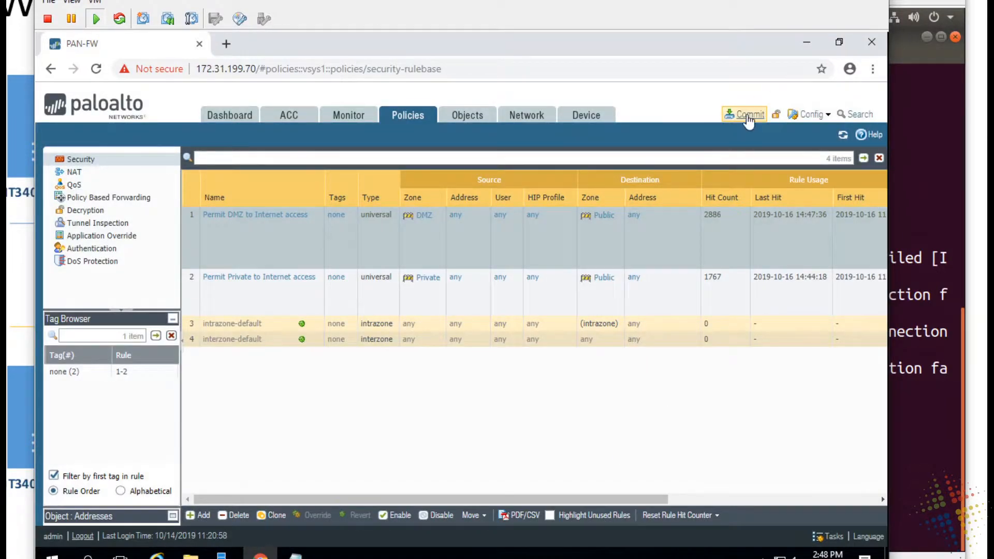
Commit all pending changes to the firewall configuration and dismiss the commit status.
{"action": "left_click", "coordinate": [747, 115]}
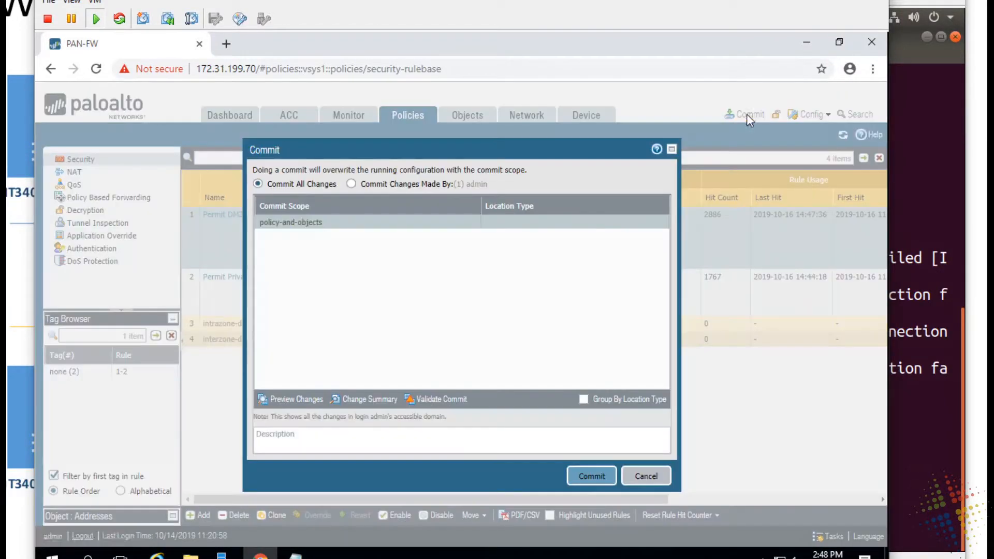
{"action": "left_click", "coordinate": [592, 475]}
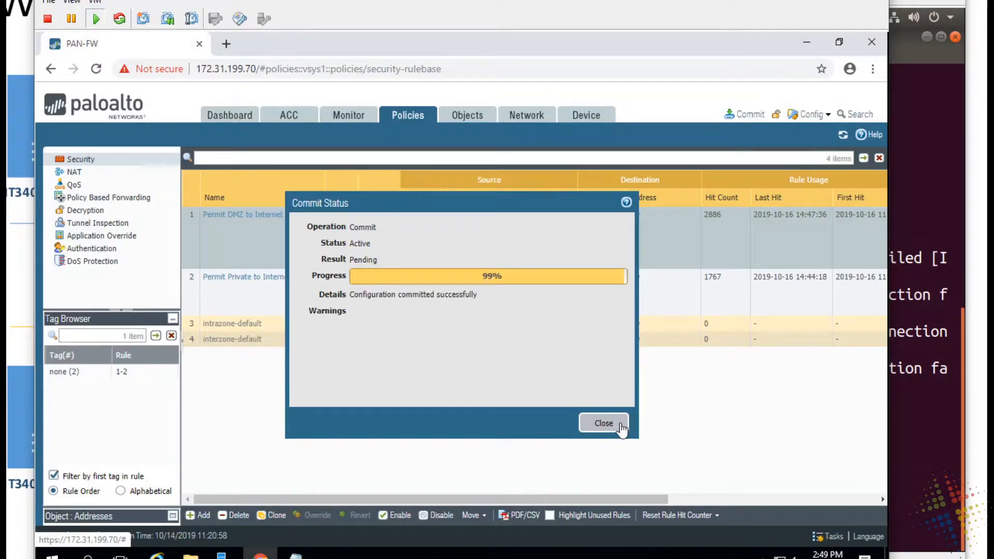
{"action": "left_click", "coordinate": [602, 423]}
Return to the Ubuntu terminal and install Apache with sudo apt-get install apache2, confirming the installation with y.
{"action": "left_click", "coordinate": [944, 207]}
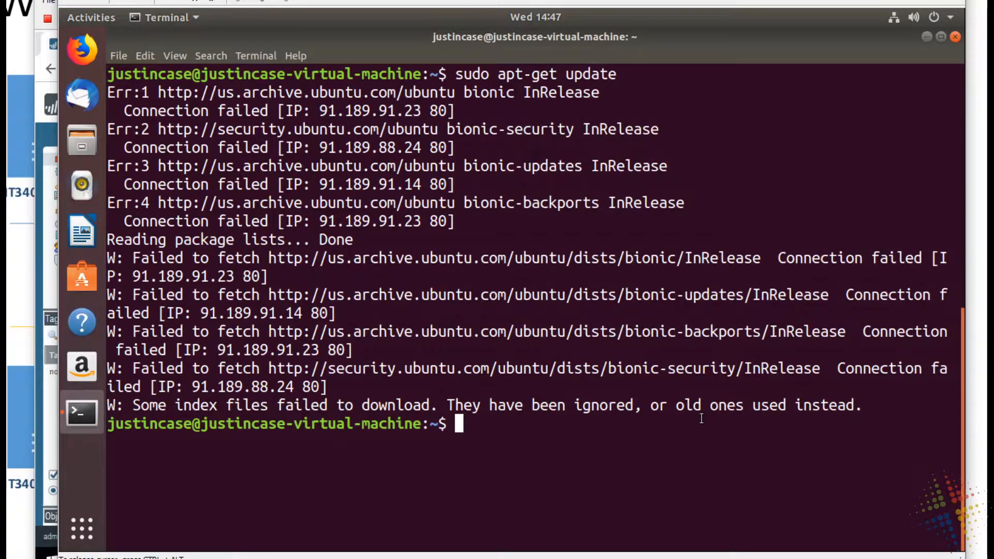
{"action": "key", "text": "Up"}
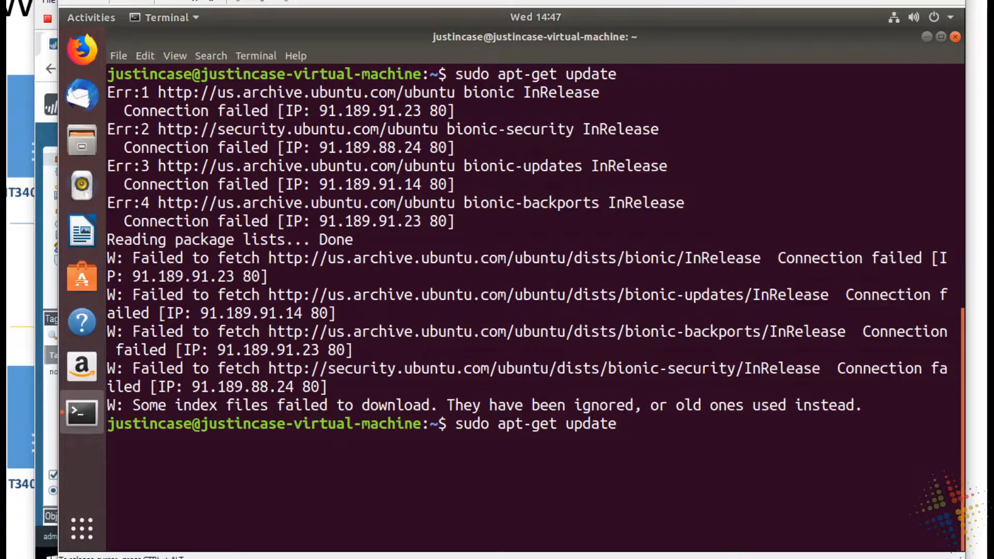
{"action": "key", "text": "BackSpace"}
{"action": "key", "text": "BackSpace"}
{"action": "key", "text": "BackSpace"}
{"action": "key", "text": "BackSpace"}
{"action": "key", "text": "BackSpace"}
{"action": "key", "text": "BackSpace"}
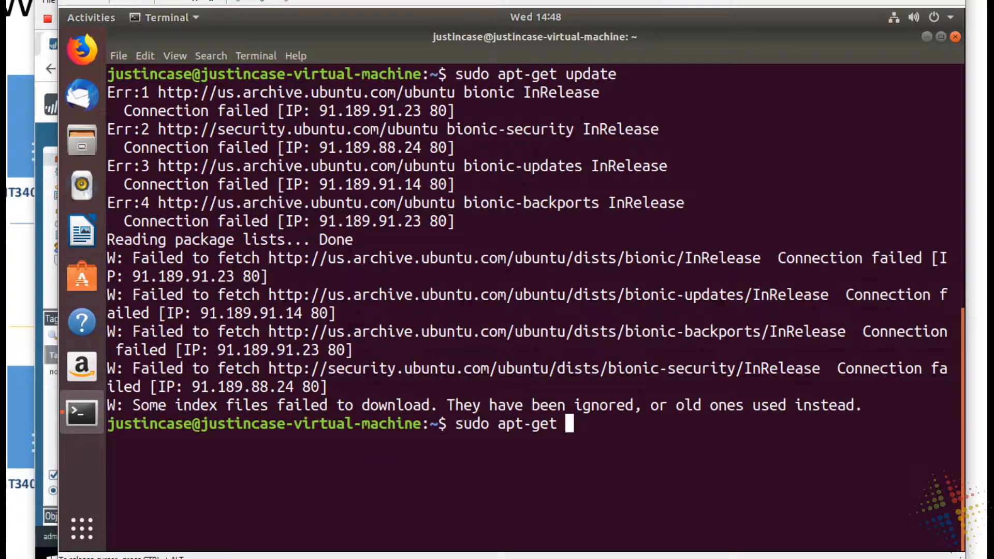
{"action": "type", "text": "install apache"}
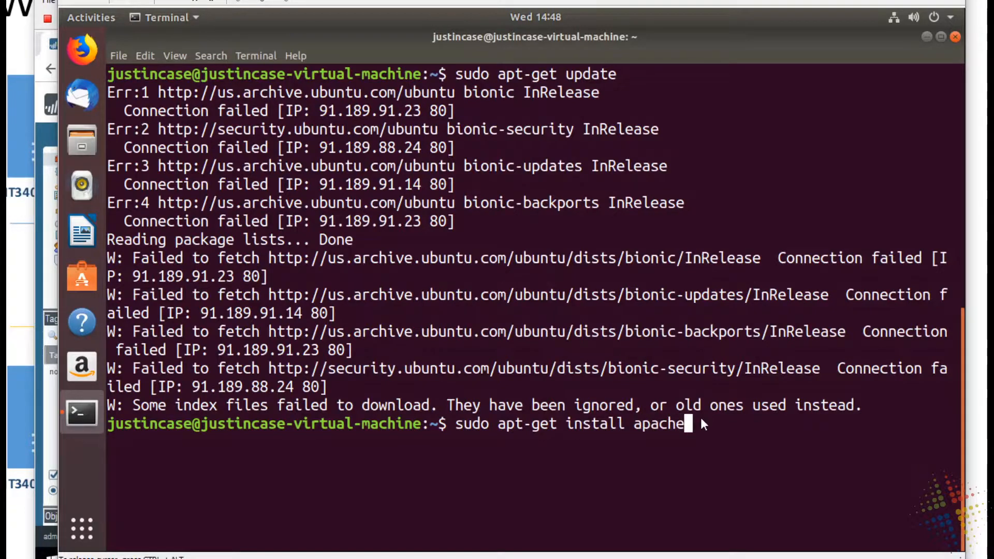
{"action": "type", "text": "2"}
{"action": "key", "text": "Return"}
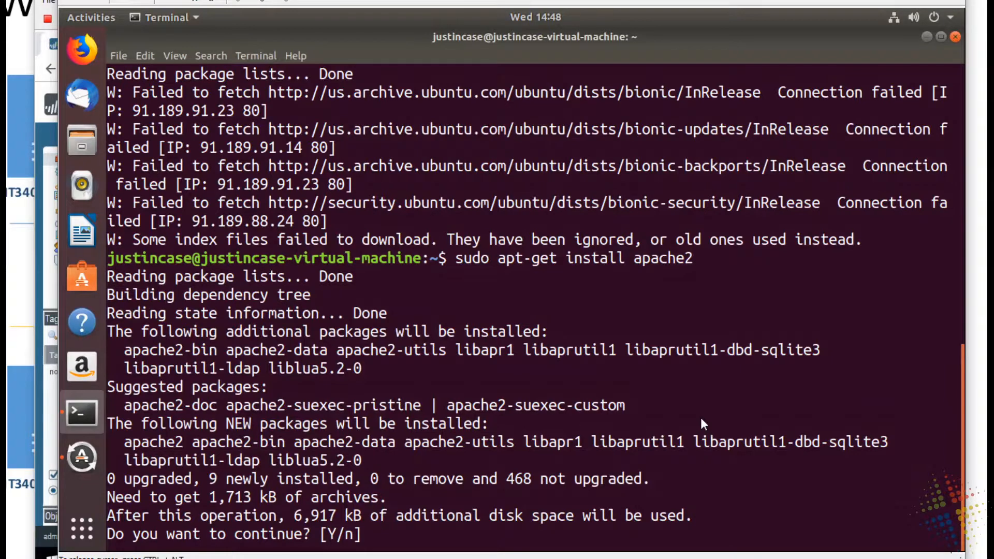
{"action": "type", "text": "y"}
{"action": "key", "text": "Return"}
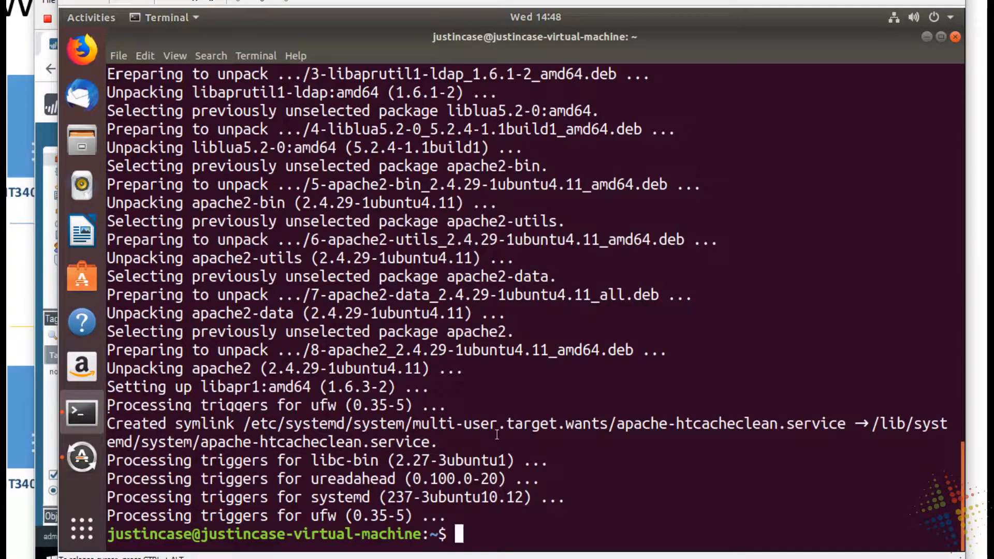
{"action": "key", "text": "Return"}
{"action": "key", "text": "Return"}
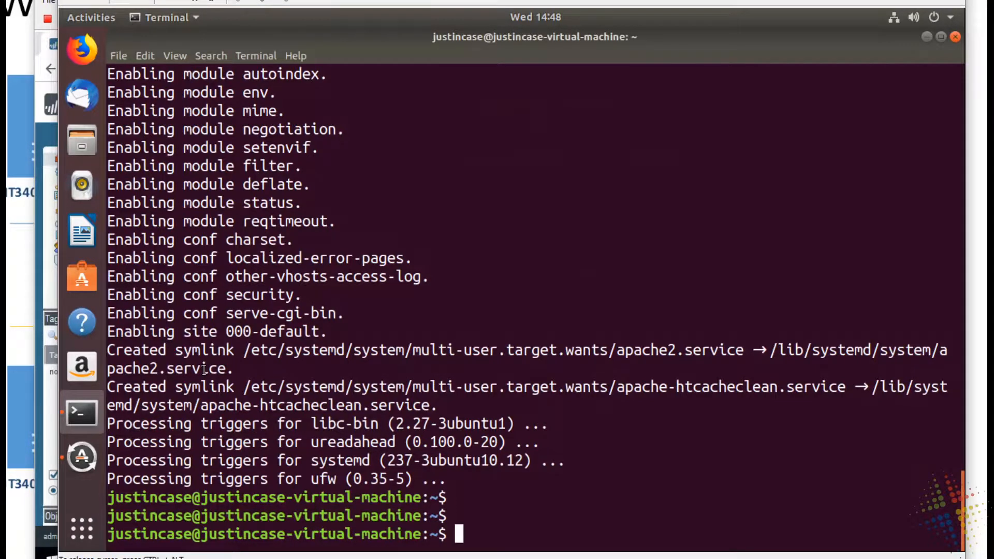
Open Firefox in the Ubuntu machine, load localhost to test the web server and highlight the page's main heading.
{"action": "left_click", "coordinate": [88, 53]}
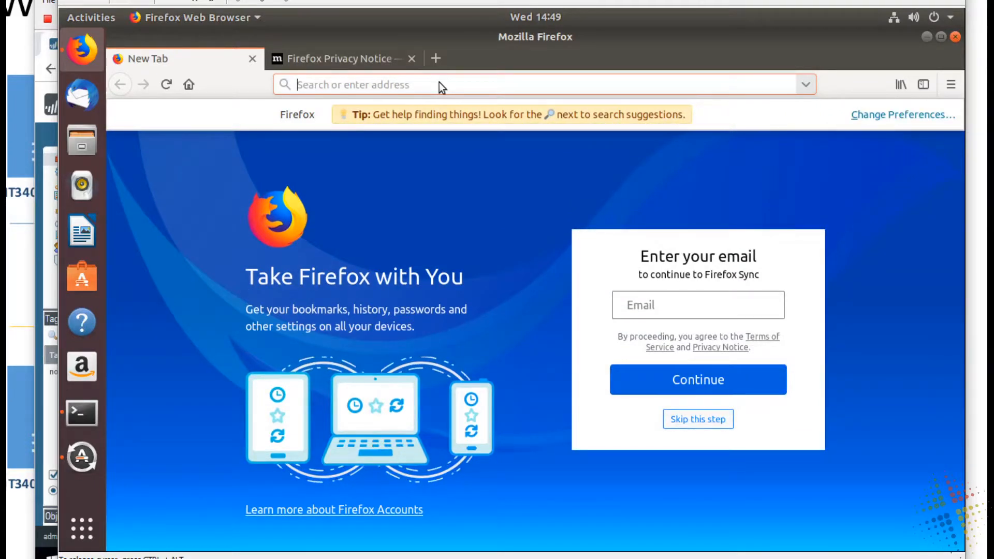
{"action": "type", "text": "localhost"}
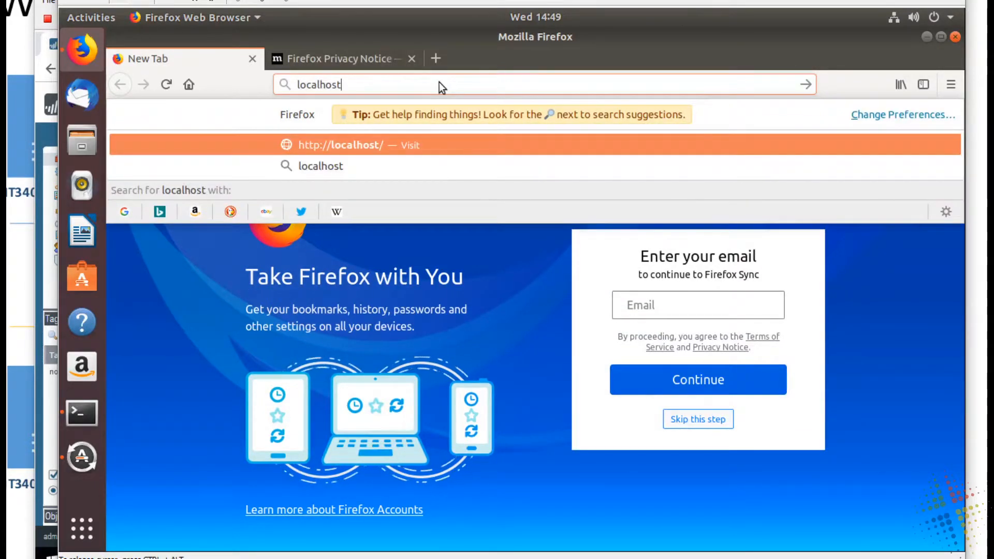
{"action": "key", "text": "Return"}
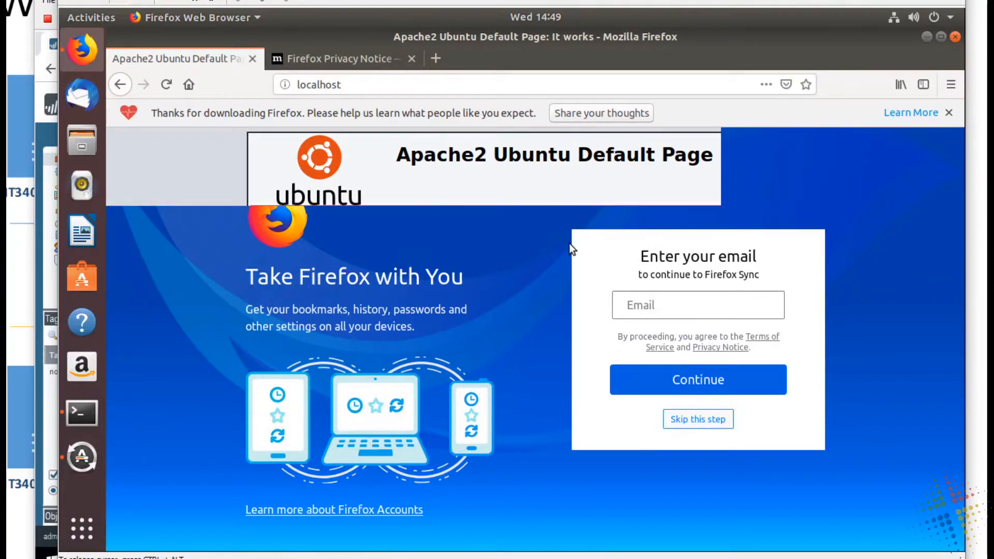
{"action": "key", "text": "alt+Tab"}
{"action": "key", "text": "alt+Tab"}
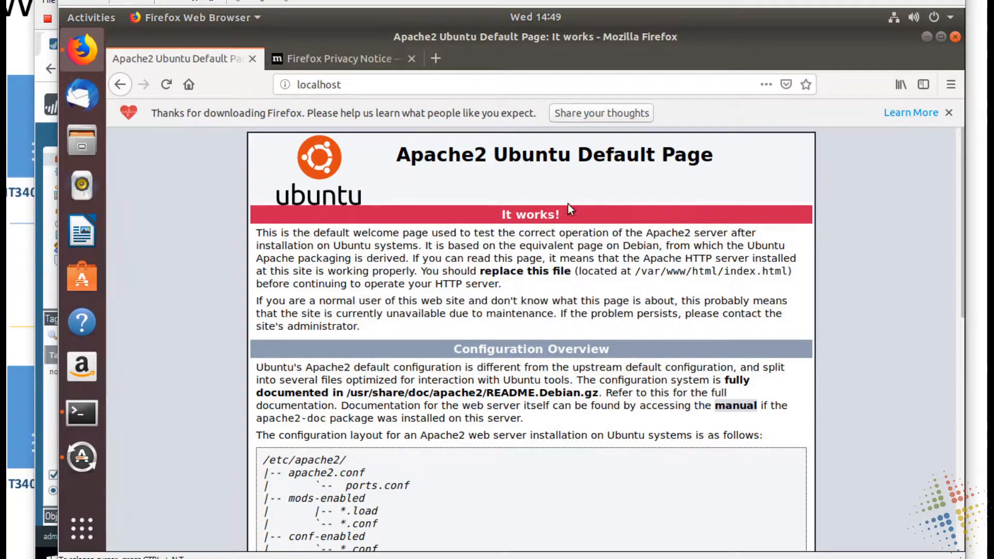
{"action": "left_click_drag", "start_coordinate": [417, 139], "coordinate": [710, 161]}
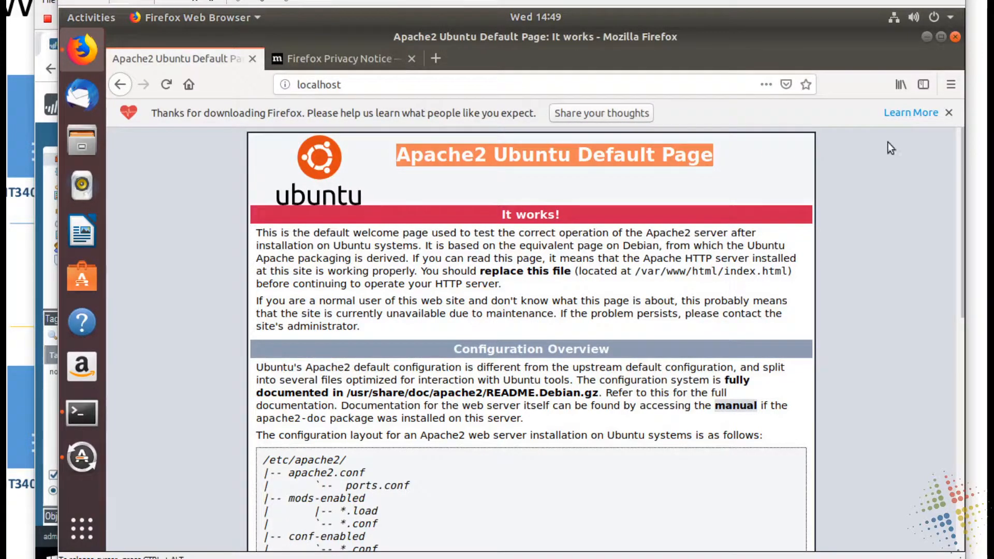
Load 127.0.0.1 in Firefox to test the web server and bring up the Network Diagram slide.
{"action": "left_click", "coordinate": [401, 85]}
{"action": "type", "text": "1"}
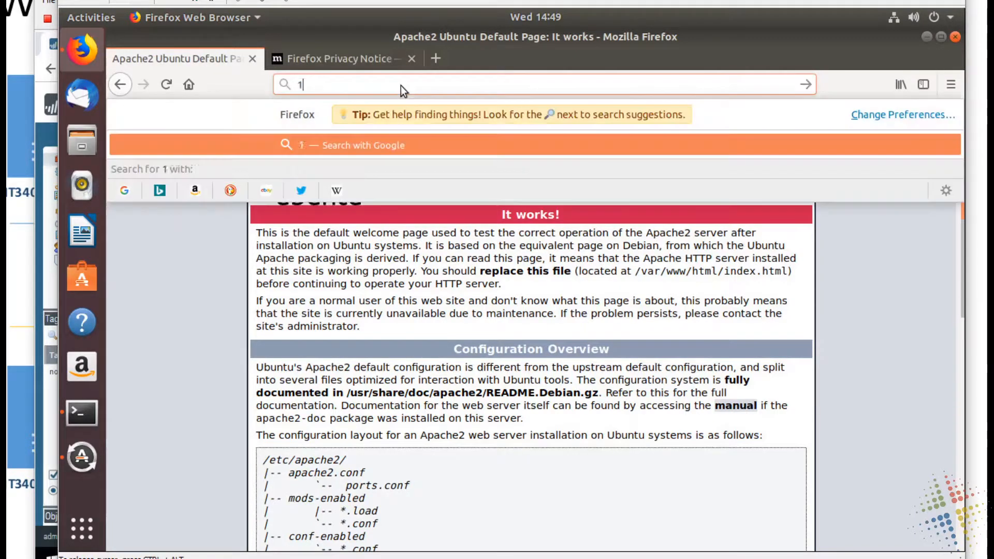
{"action": "type", "text": "27.0.0.1"}
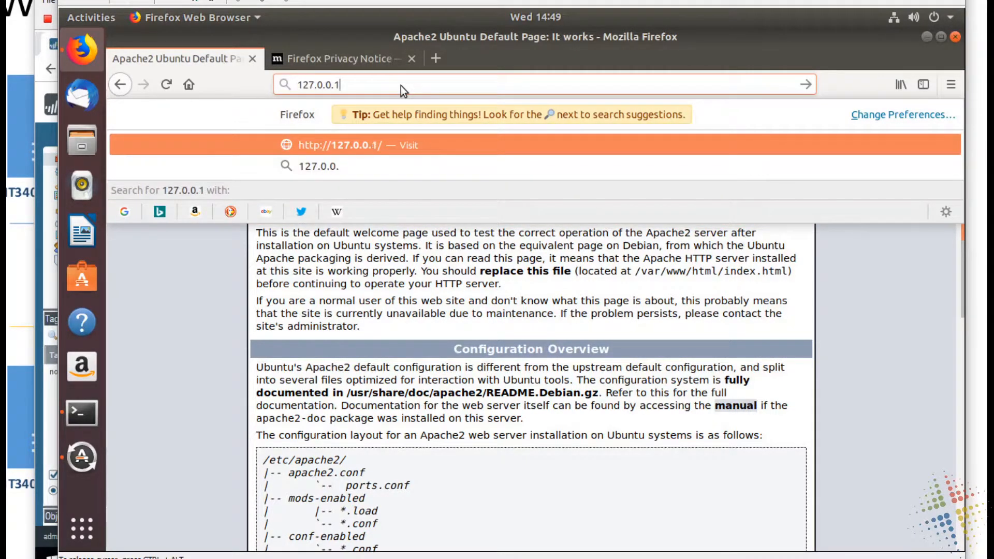
{"action": "key", "text": "Return"}
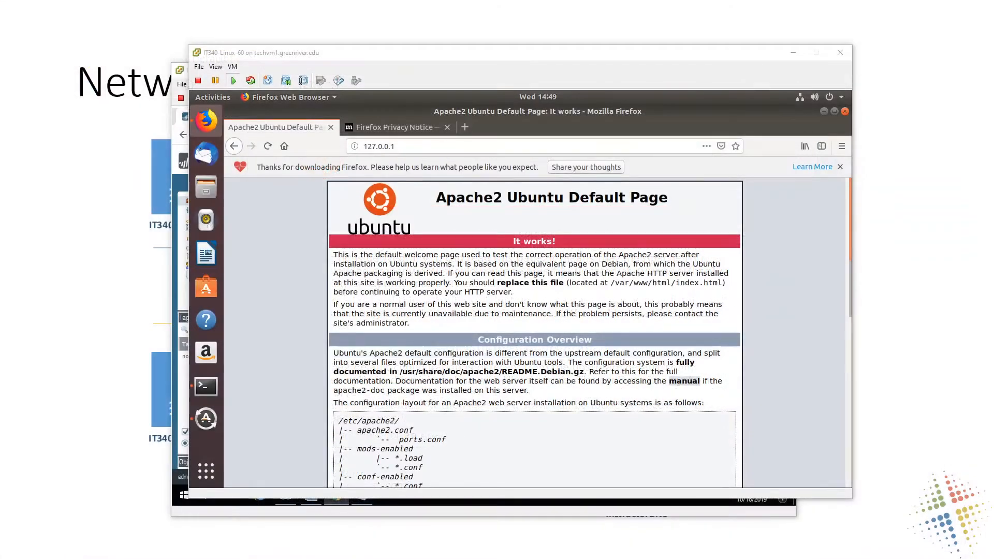
{"action": "left_click", "coordinate": [67, 202]}
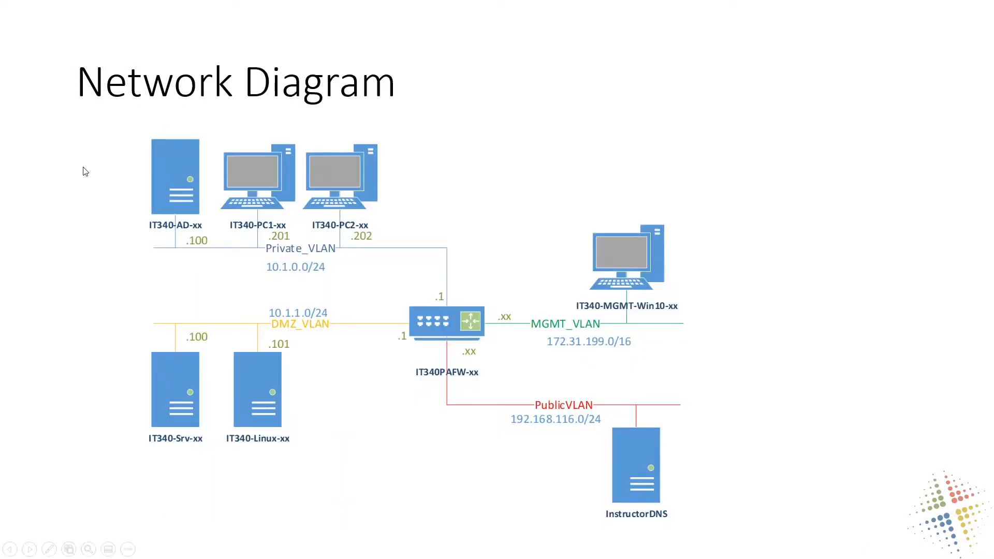
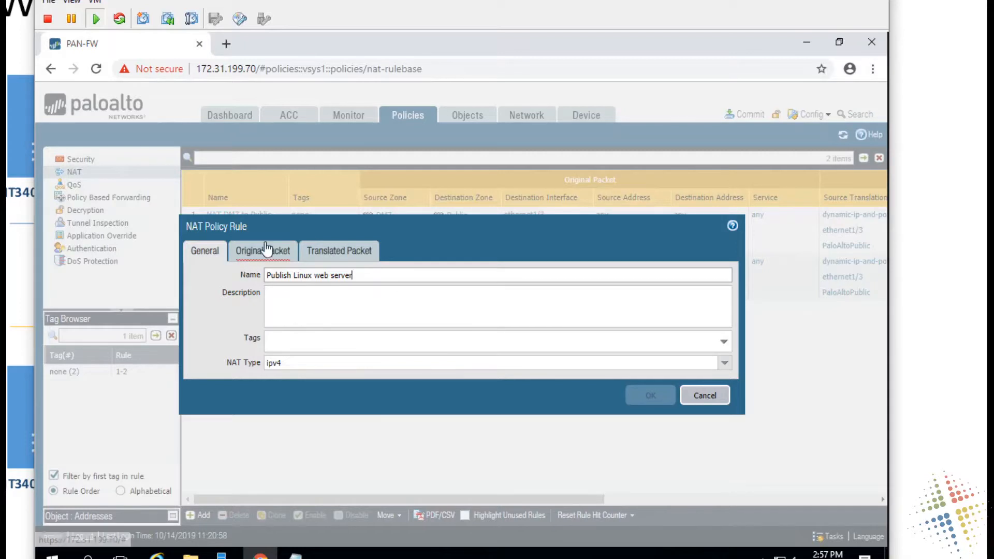
In the new NAT rule's original packet settings, add source zone Public and set destination zone Public and destination interface ethernet1/3.
{"action": "left_click", "coordinate": [264, 248]}
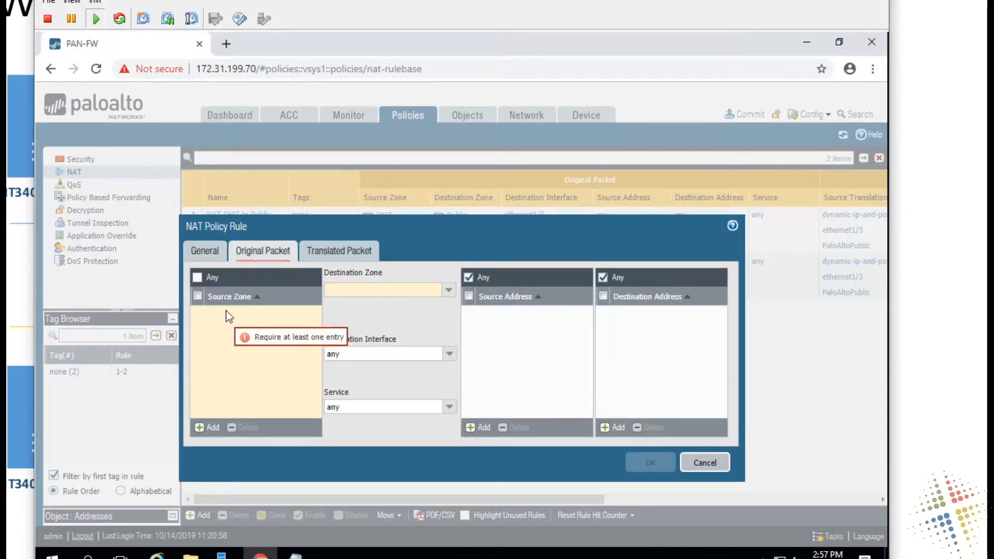
{"action": "left_click", "coordinate": [200, 432]}
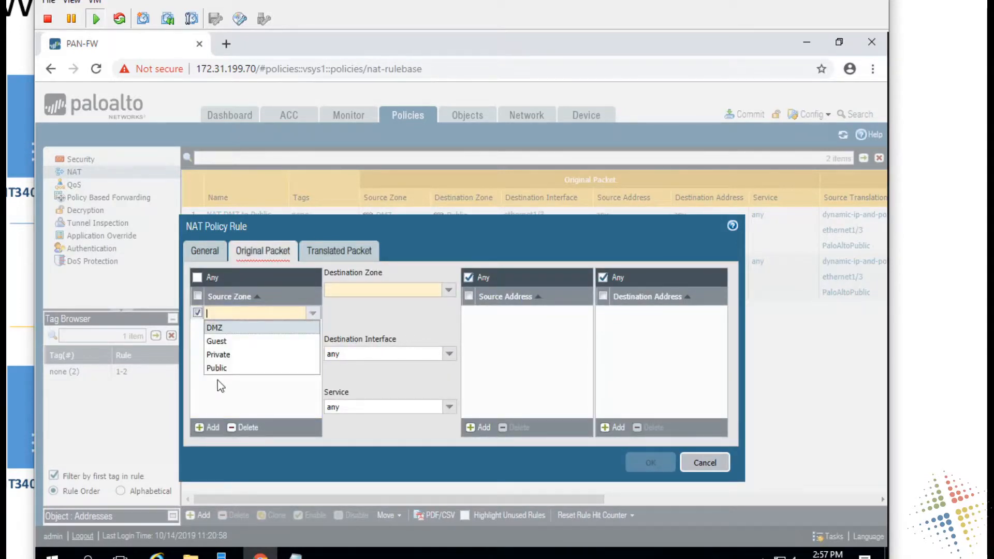
{"action": "left_click", "coordinate": [226, 369]}
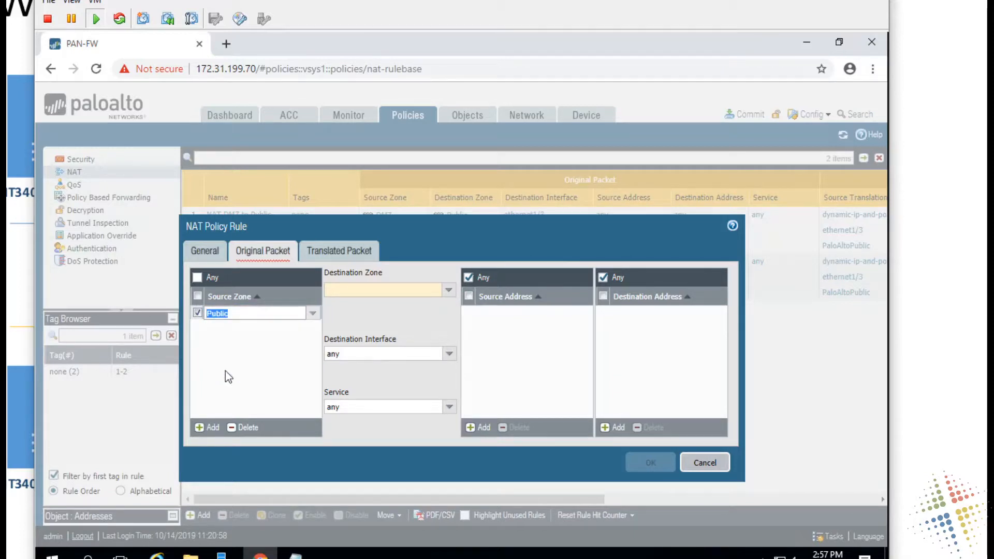
{"action": "left_click", "coordinate": [448, 290]}
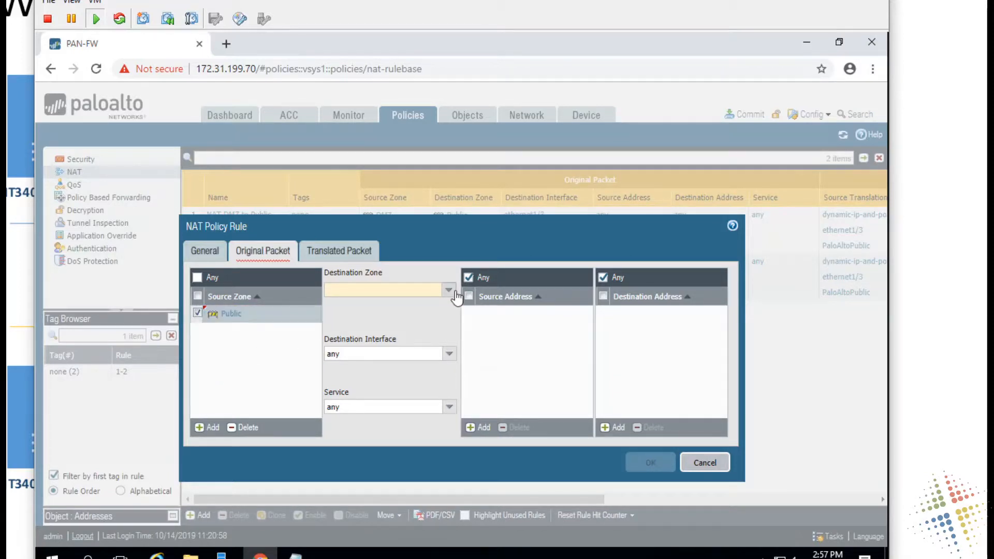
{"action": "left_click", "coordinate": [434, 346]}
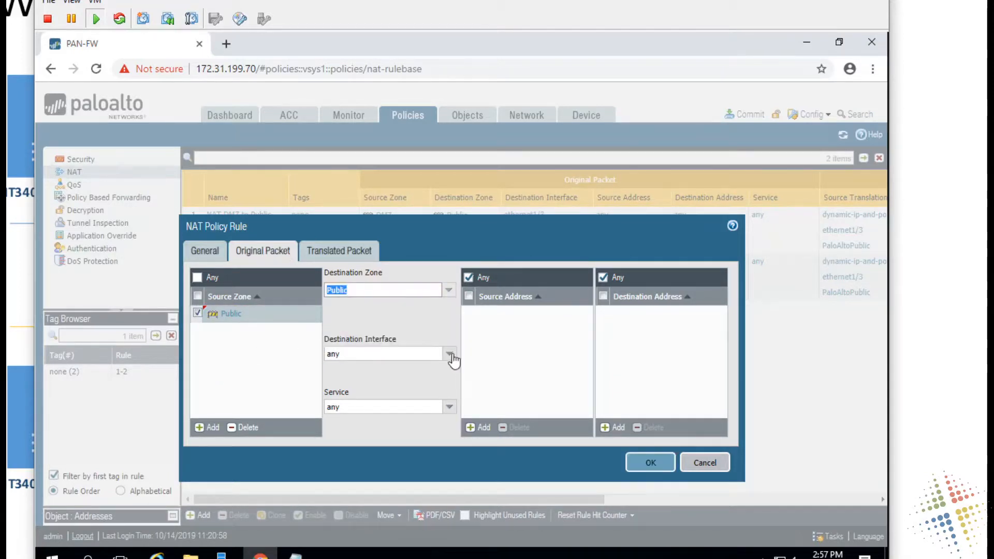
{"action": "left_click", "coordinate": [449, 354]}
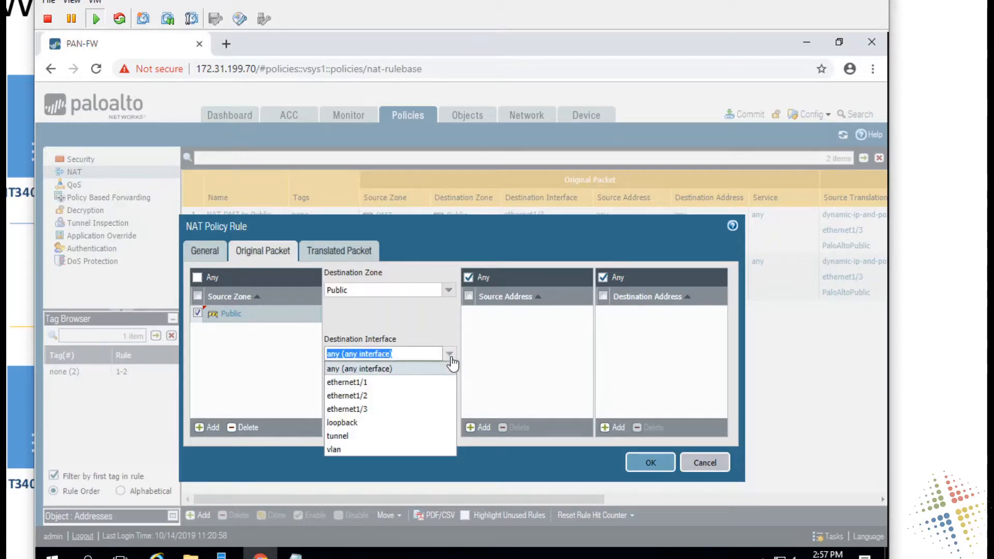
{"action": "left_click", "coordinate": [432, 409]}
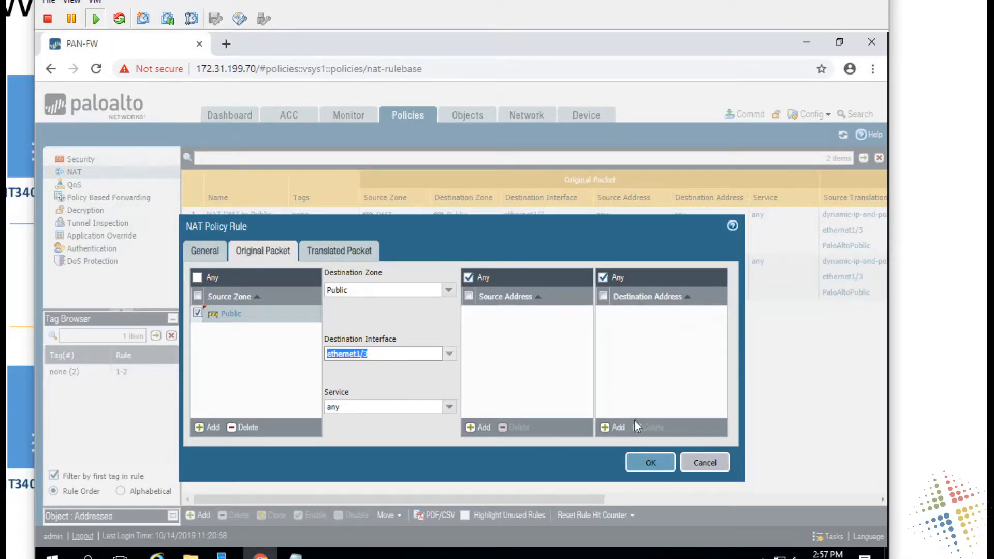
Add LinuxWebPublic as the NAT rule's destination address and open the translated packet settings.
{"action": "left_click", "coordinate": [613, 436]}
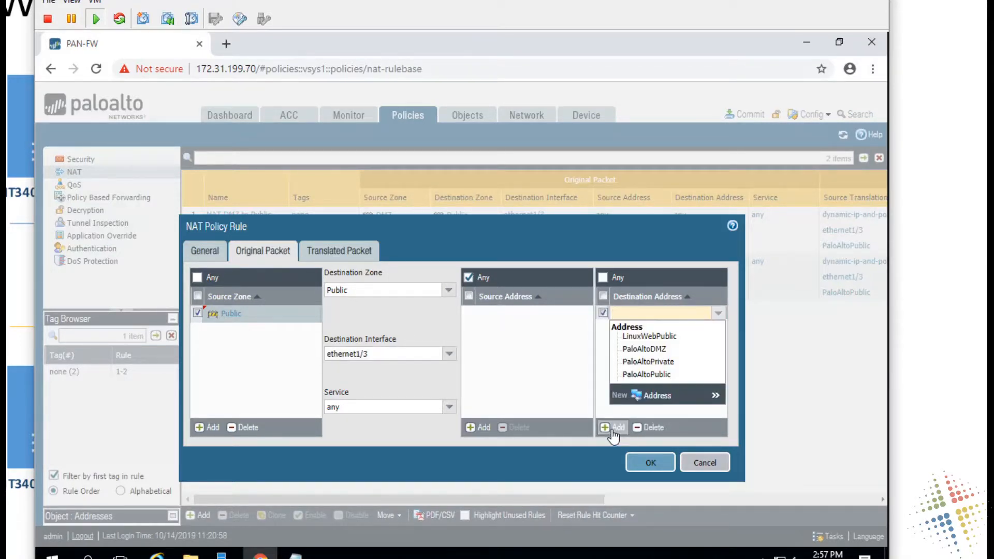
{"action": "left_click", "coordinate": [672, 338]}
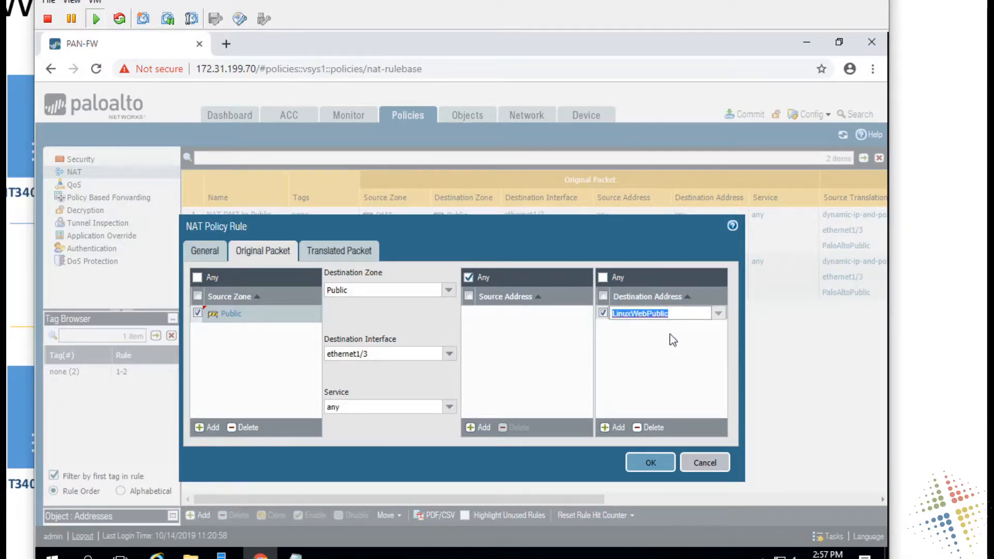
{"action": "left_click", "coordinate": [718, 314]}
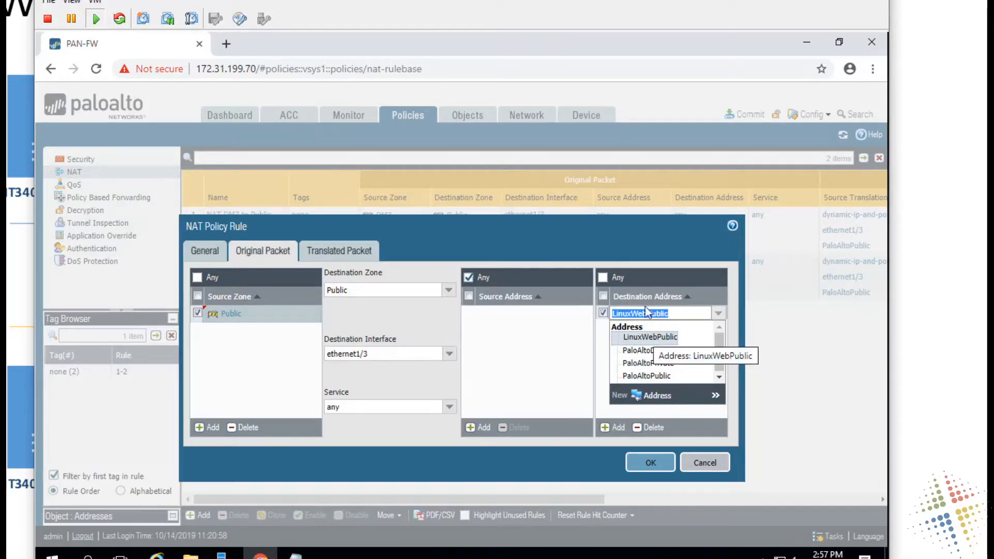
{"action": "left_click", "coordinate": [637, 250]}
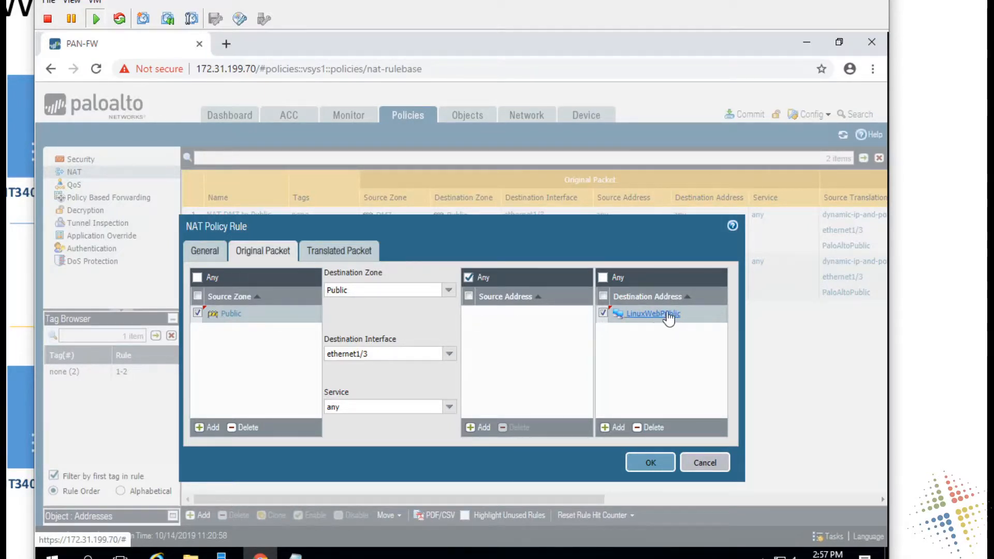
{"action": "left_click", "coordinate": [340, 250]}
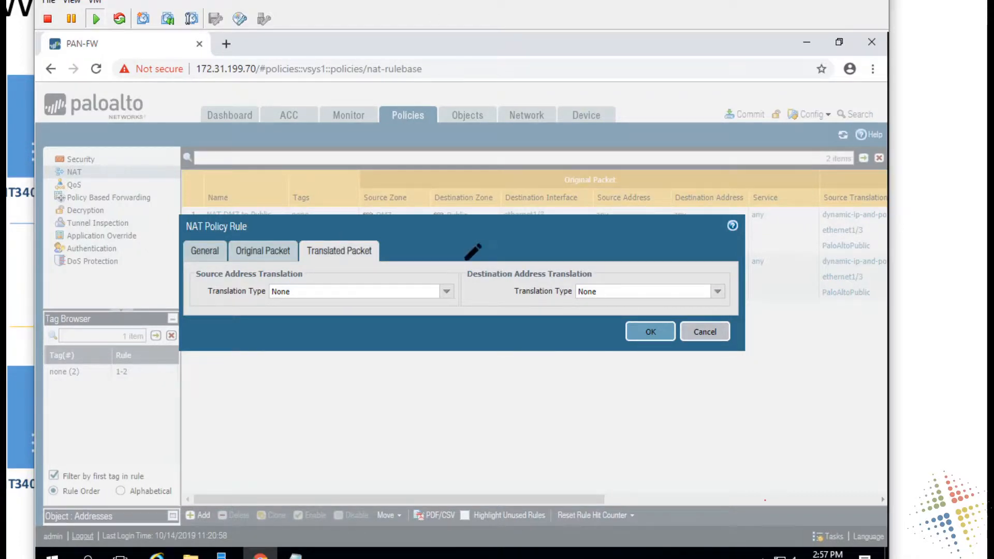
{"action": "left_click_drag", "start_coordinate": [465, 242], "coordinate": [459, 368]}
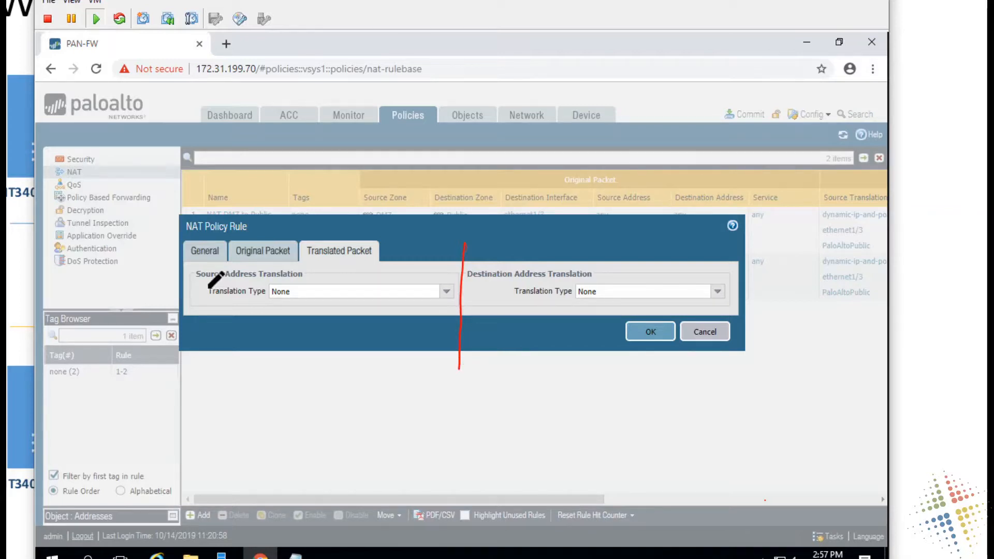
{"action": "left_click_drag", "start_coordinate": [200, 282], "coordinate": [296, 280]}
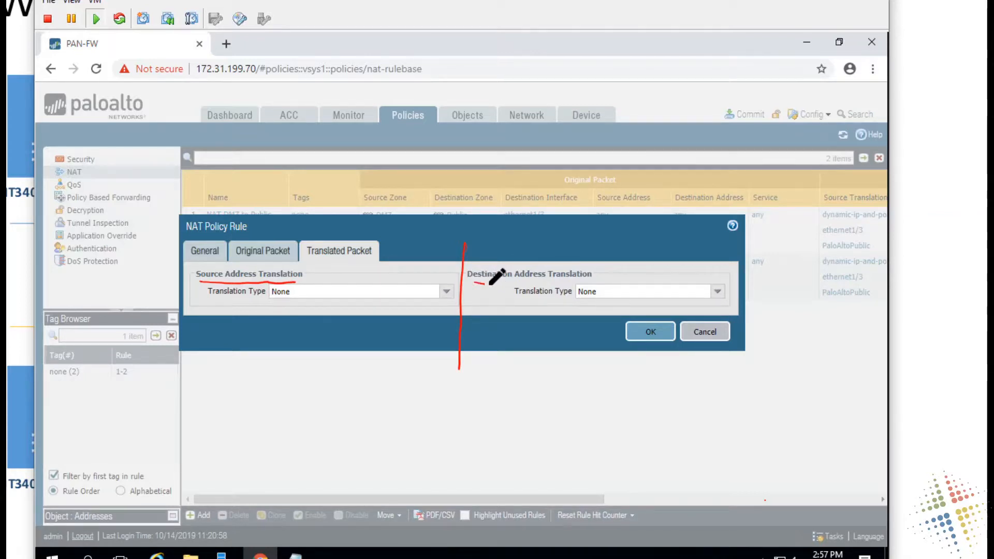
{"action": "left_click_drag", "start_coordinate": [473, 283], "coordinate": [593, 283]}
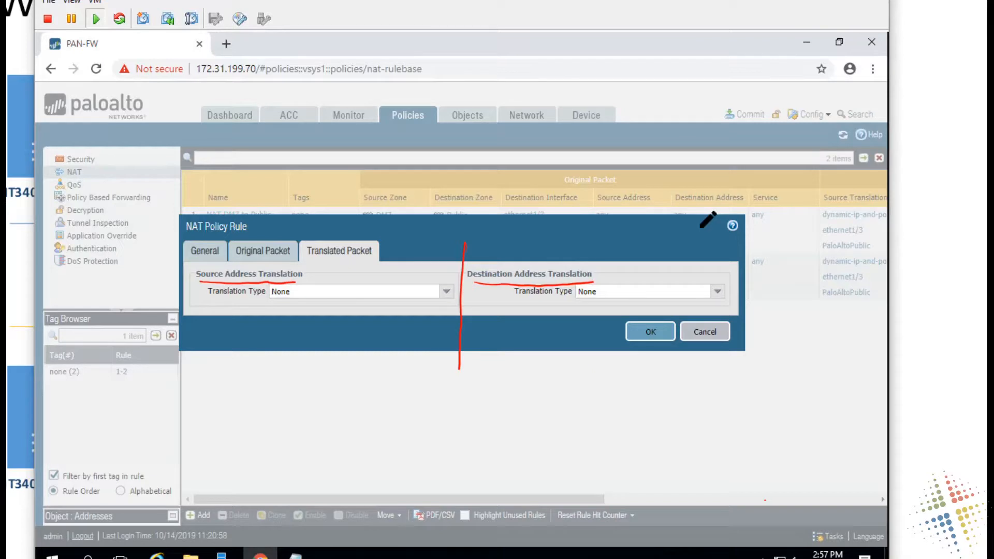
{"action": "mouse_move", "coordinate": [687, 243]}
{"action": "left_mouse_down"}
{"action": "mouse_move", "coordinate": [760, 310]}
{"action": "mouse_move", "coordinate": [606, 249]}
{"action": "left_mouse_up"}
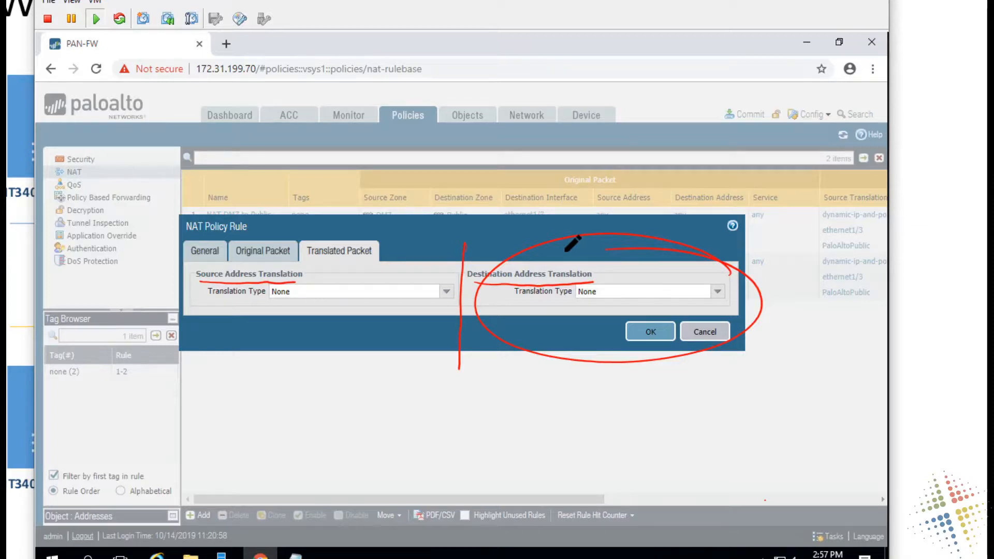
{"action": "key", "text": "Escape"}
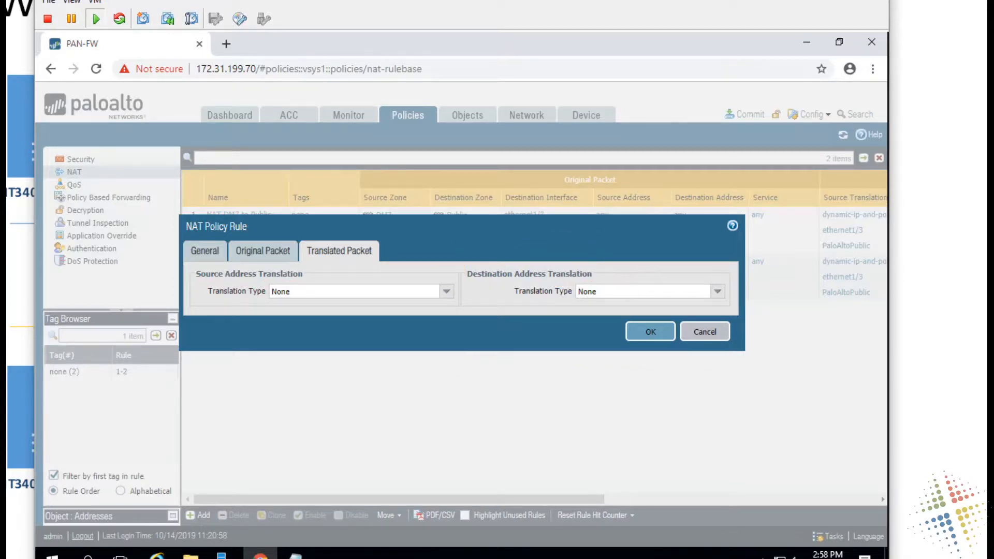
Set destination translation to Static IP with a new IP Netmask address object LinuxWebDMZ, 10.1.1.101, as translated address, and save the NAT rule.
{"action": "left_click", "coordinate": [717, 291]}
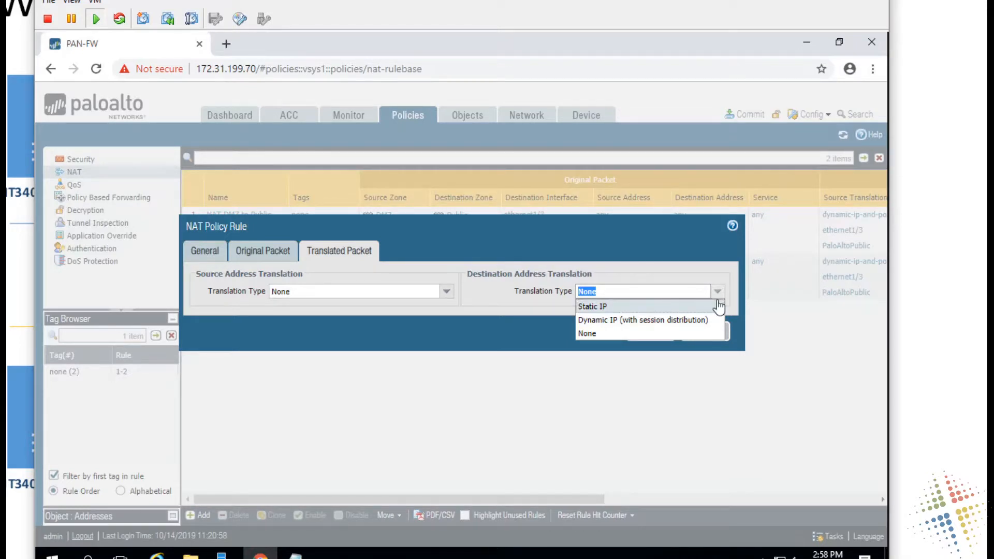
{"action": "left_click", "coordinate": [718, 306]}
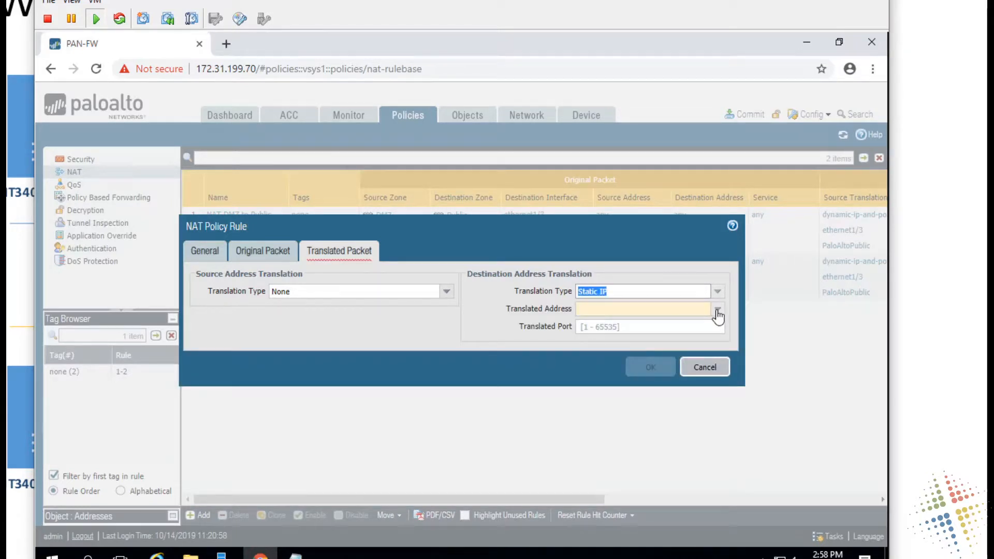
{"action": "left_click", "coordinate": [718, 310]}
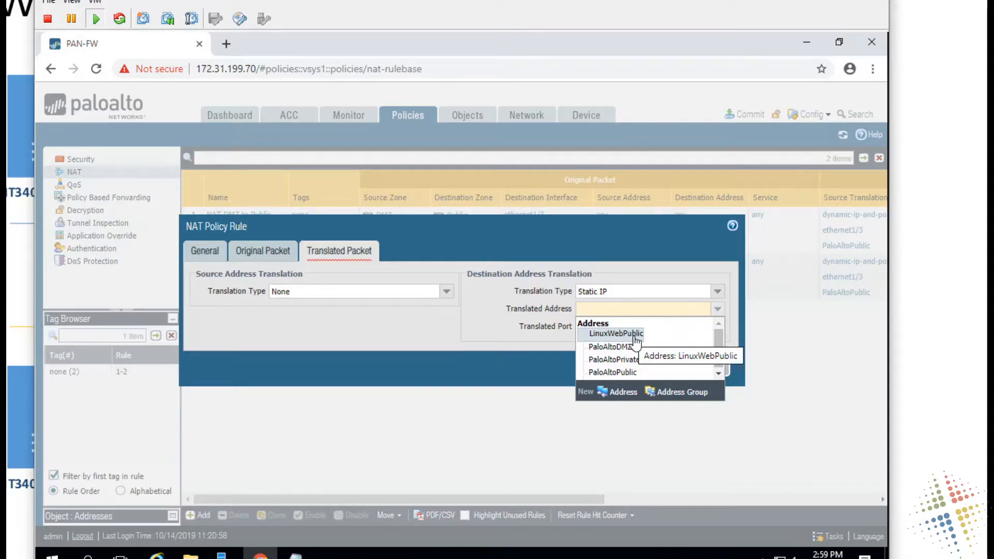
{"action": "left_click", "coordinate": [628, 393]}
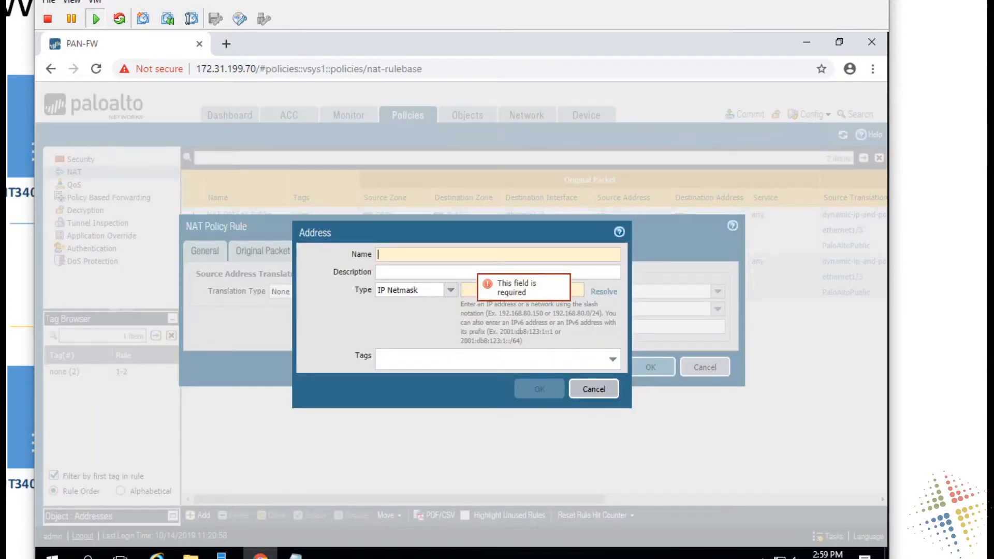
{"action": "type", "text": "LinuxWeb"}
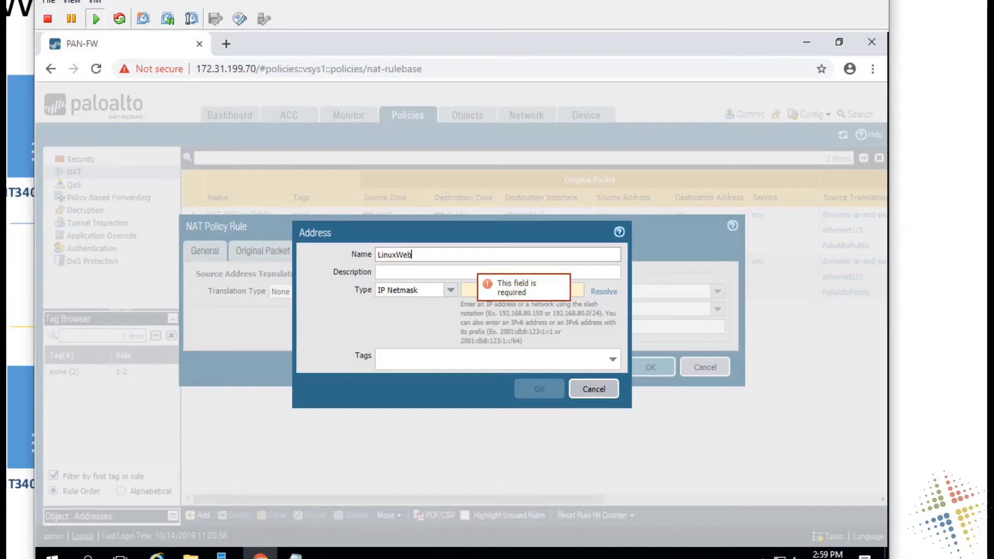
{"action": "type", "text": "DMZ"}
{"action": "key", "text": "Tab"}
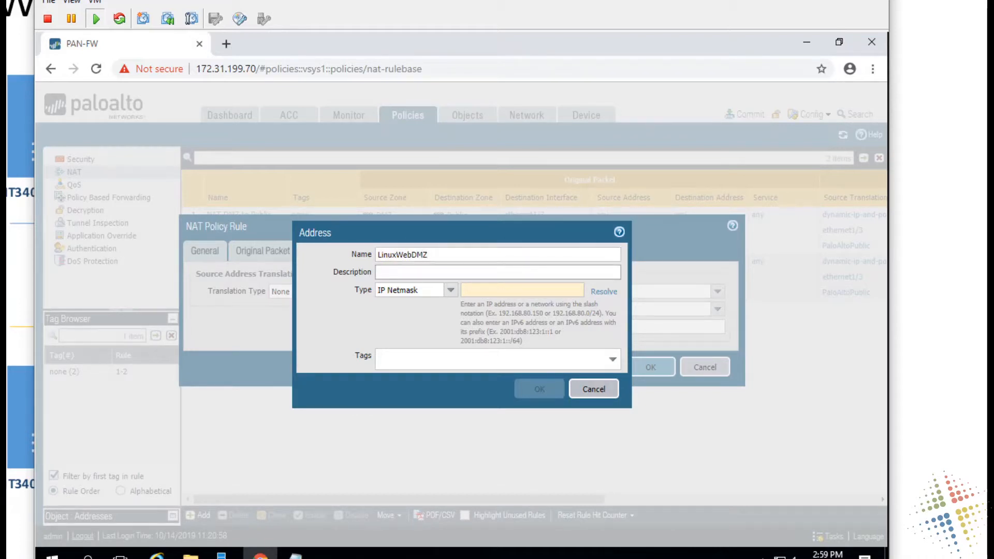
{"action": "key", "text": "Tab"}
{"action": "key", "text": "Tab"}
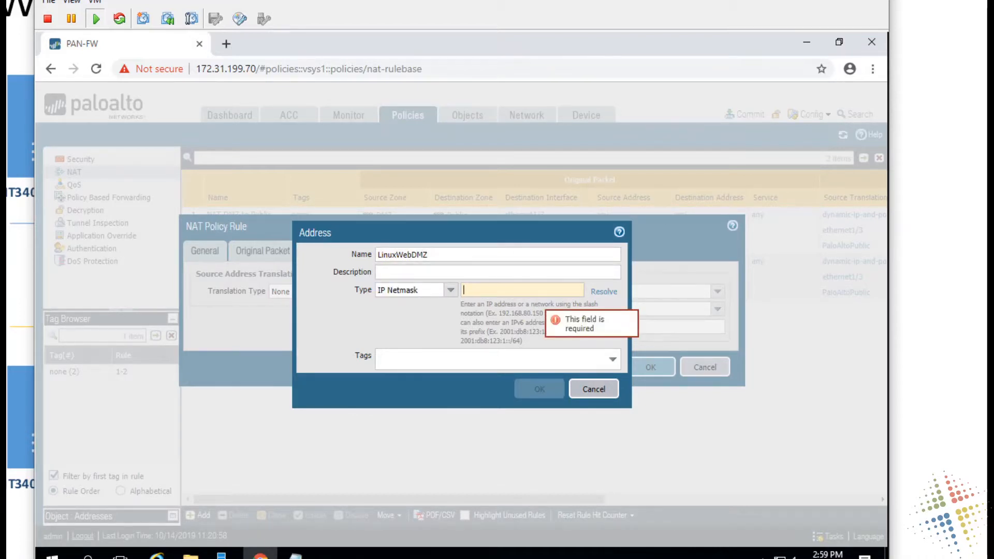
{"action": "type", "text": "1"}
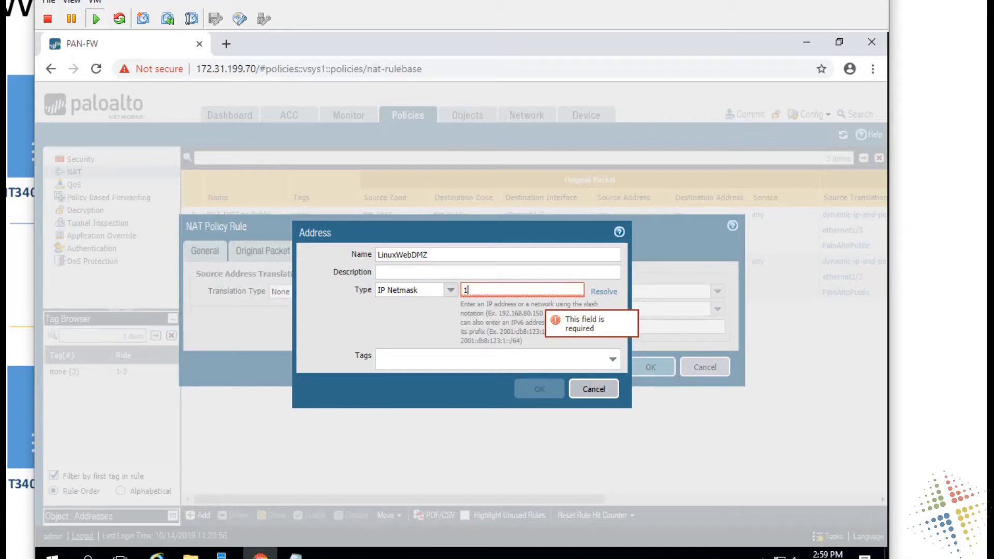
{"action": "type", "text": "0.1.1.101"}
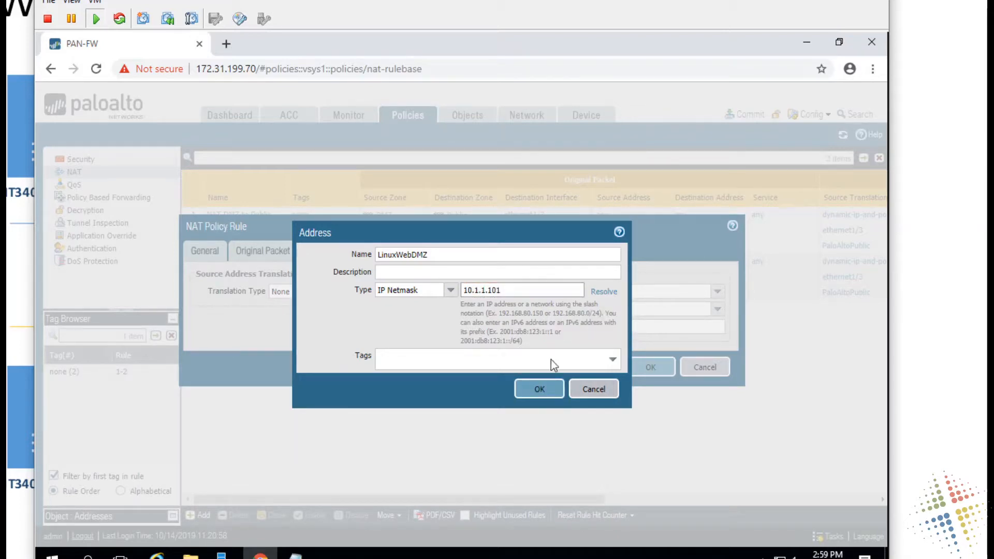
{"action": "left_click", "coordinate": [535, 390]}
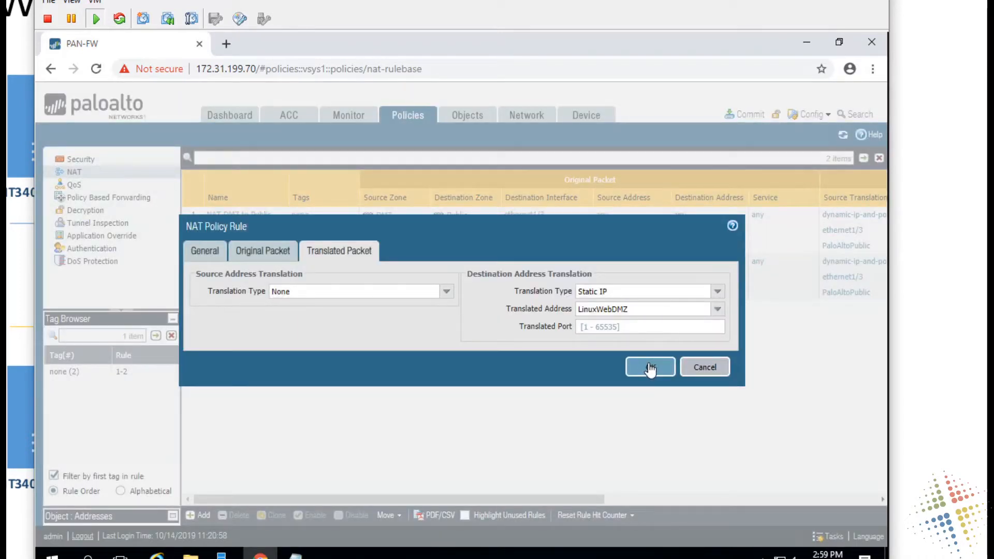
{"action": "left_click", "coordinate": [650, 367]}
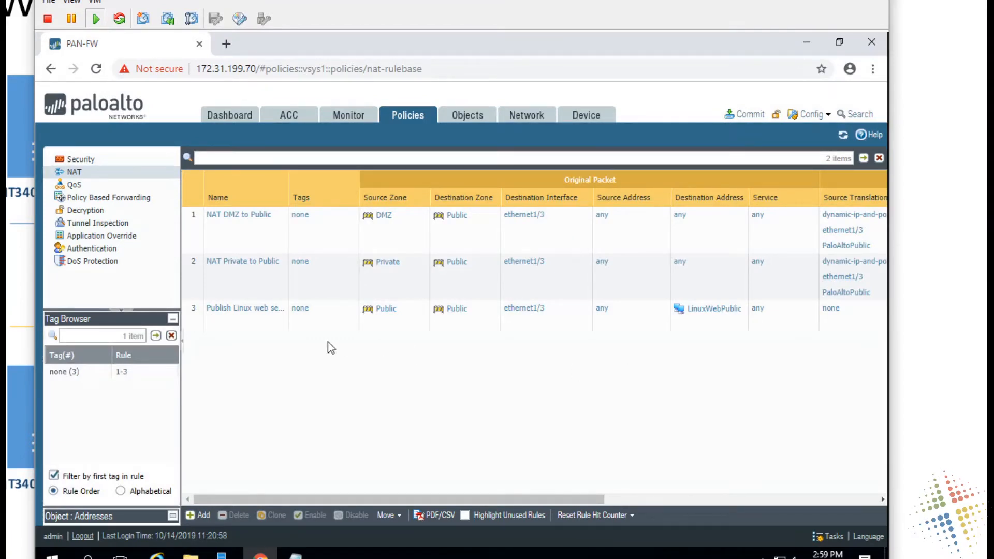
Review the Publish Linux web server rule in the security rule list, fitting the columns to their contents.
{"action": "left_click", "coordinate": [107, 160]}
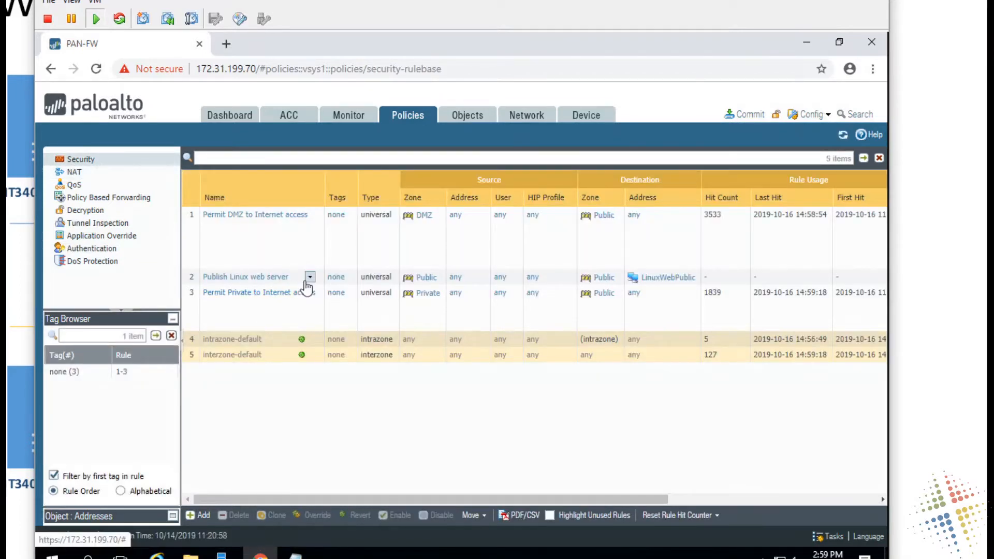
{"action": "left_click", "coordinate": [192, 279]}
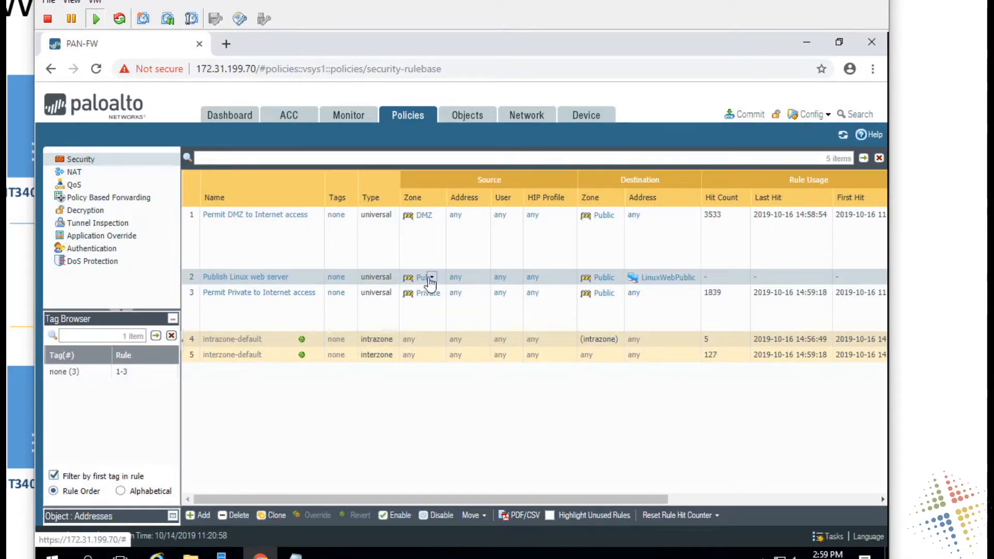
{"action": "left_click", "coordinate": [318, 198]}
{"action": "left_click", "coordinate": [323, 237]}
Fit the NAT rule list's columns to their contents and review the Publish Linux web server rule's destination translation.
{"action": "left_click", "coordinate": [78, 172]}
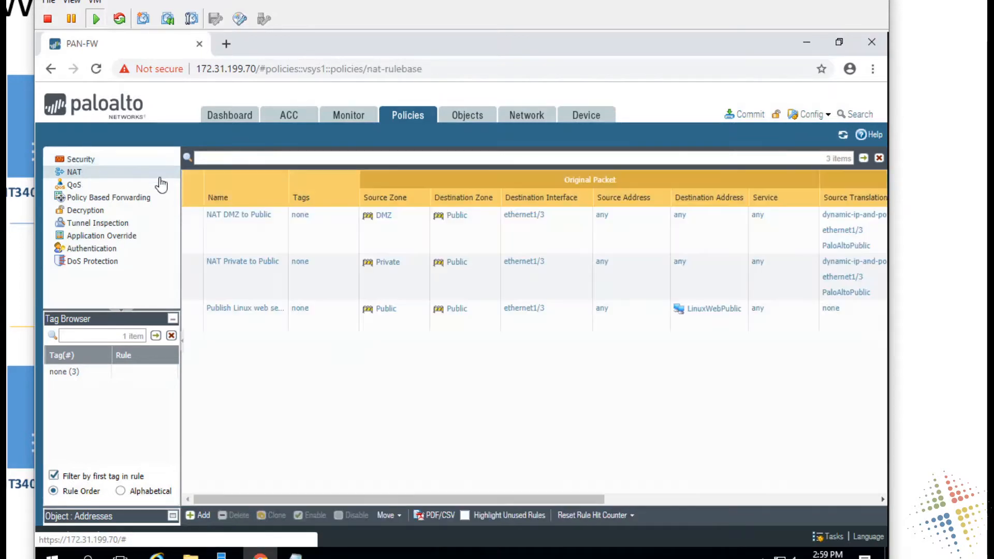
{"action": "left_click", "coordinate": [282, 199]}
{"action": "left_click", "coordinate": [290, 238]}
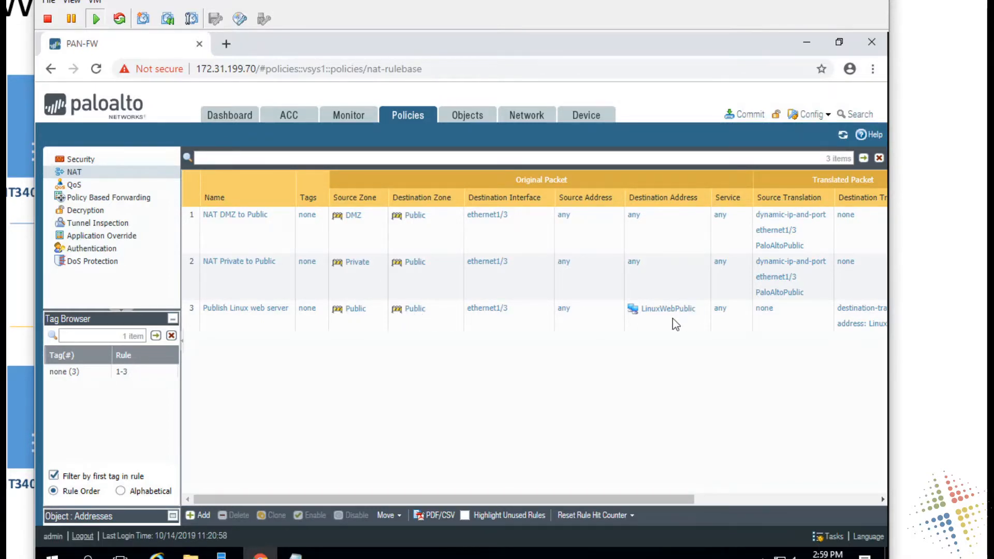
{"action": "left_click_drag", "start_coordinate": [632, 499], "coordinate": [766, 496]}
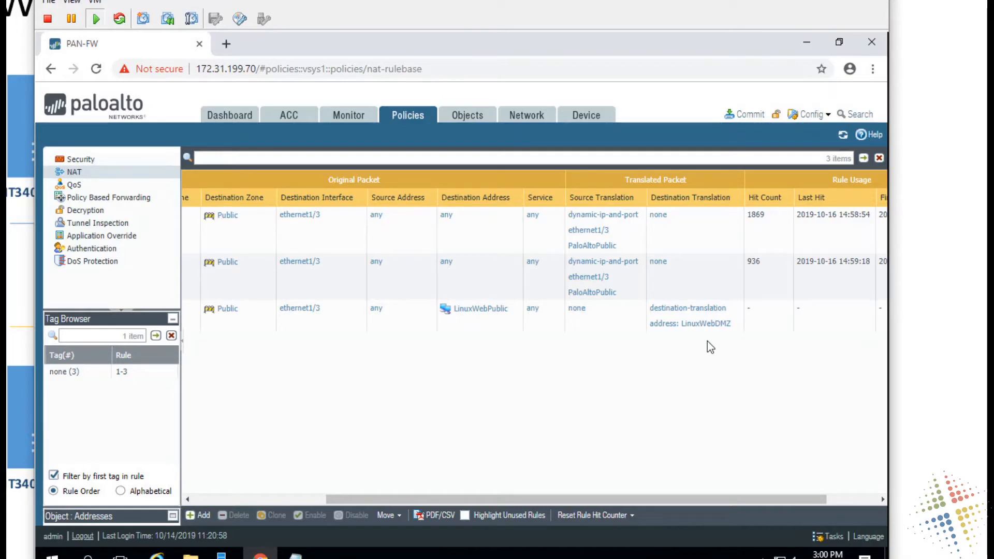
Commit the pending firewall configuration and dismiss the commit status.
{"action": "left_click", "coordinate": [751, 114]}
{"action": "left_click", "coordinate": [572, 479]}
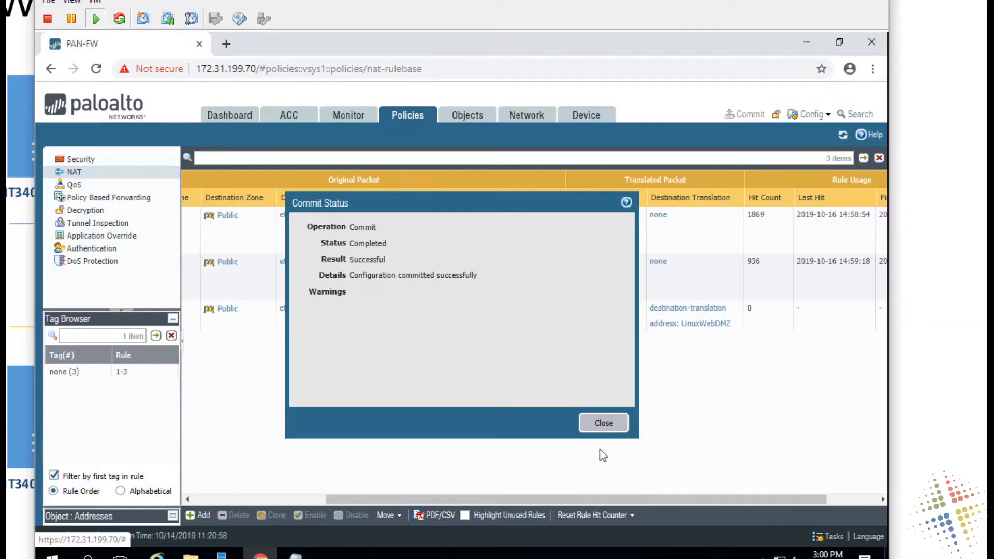
{"action": "left_click", "coordinate": [603, 424]}
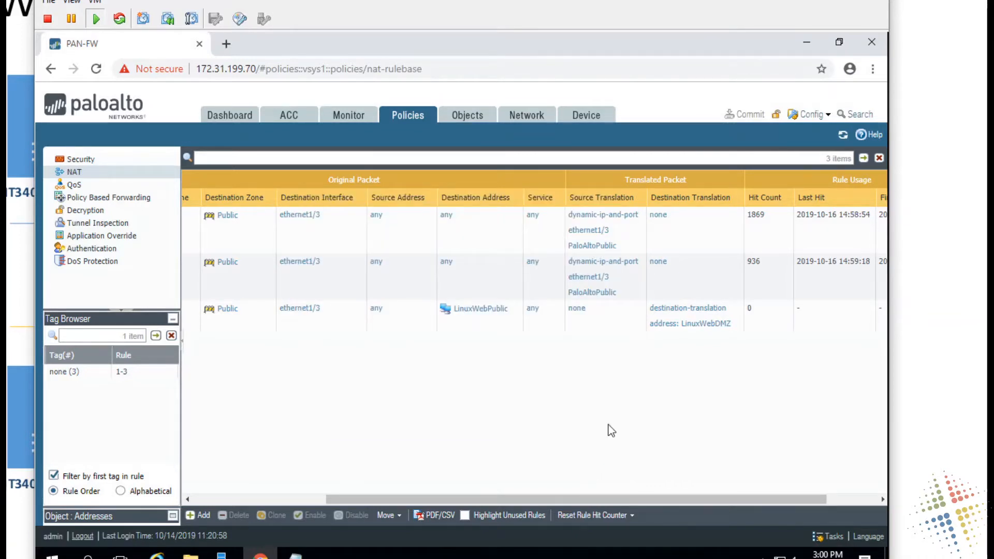
Test the published web server by loading 192.168.116.150 in a new browser tab.
{"action": "left_click", "coordinate": [226, 44]}
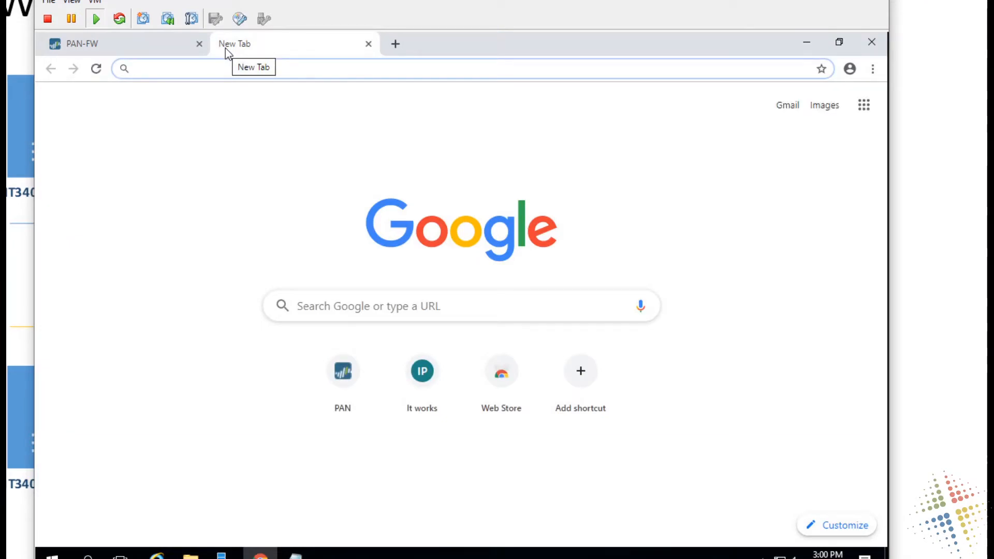
{"action": "type", "text": "192."}
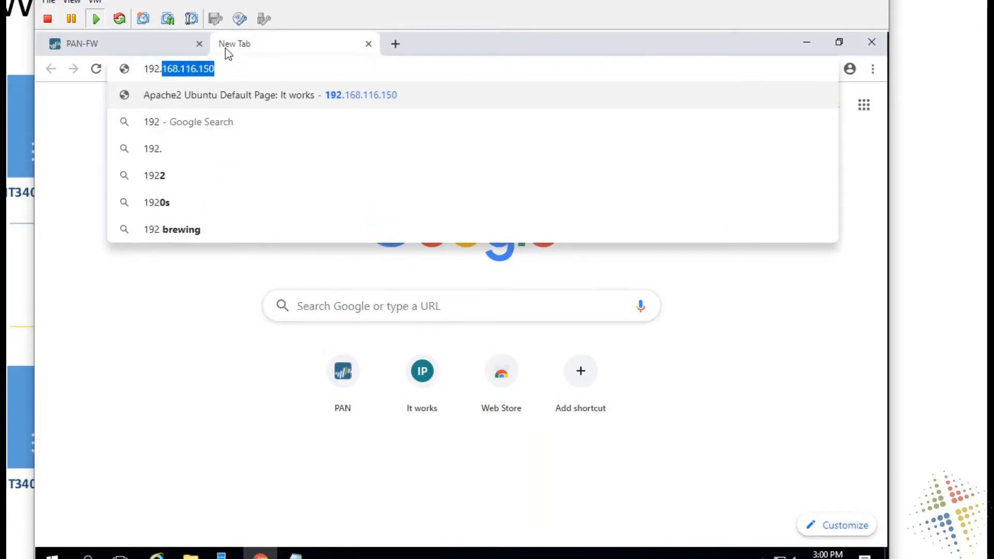
{"action": "type", "text": "168.116."}
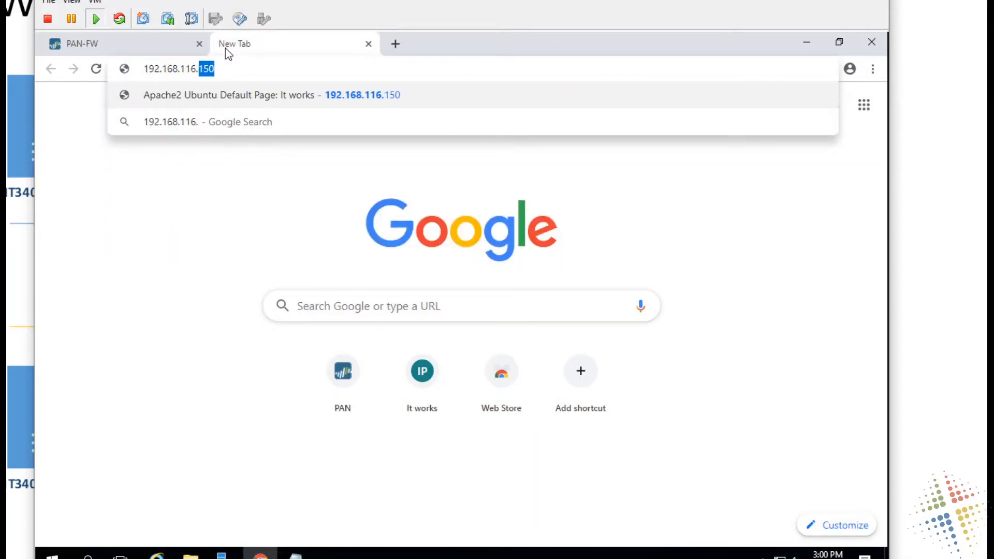
{"action": "type", "text": "150"}
{"action": "key", "text": "Return"}
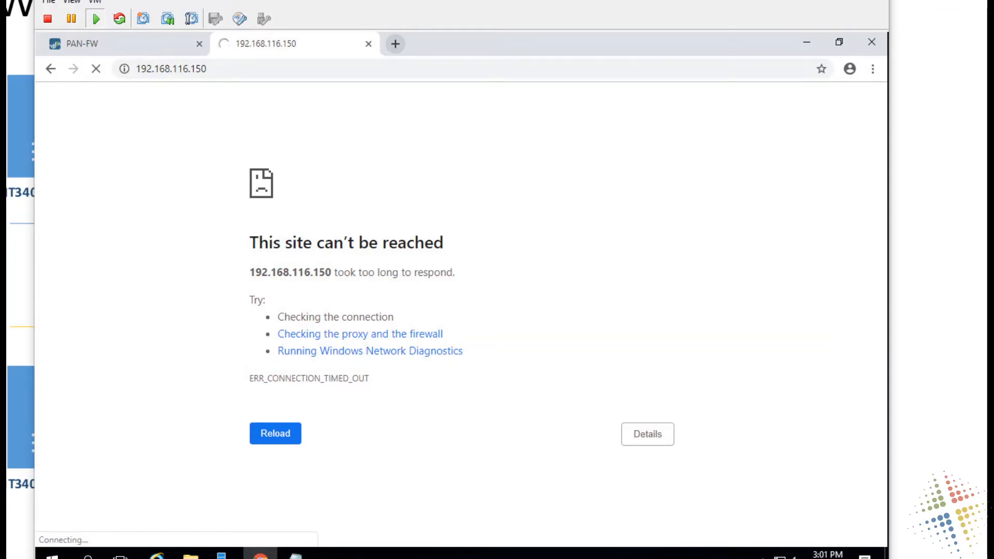
{"action": "left_click_drag", "start_coordinate": [290, 0], "coordinate": [342, 0]}
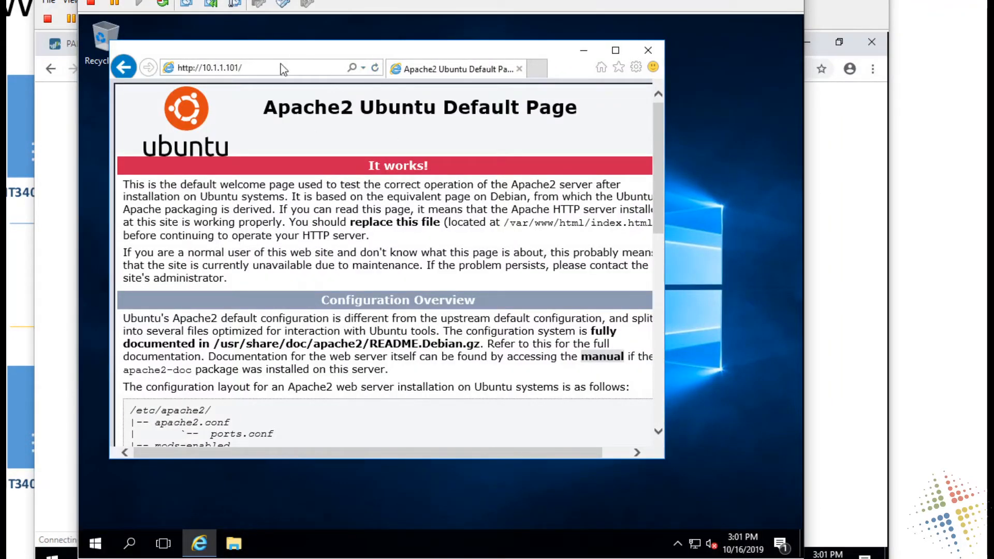
{"action": "left_click", "coordinate": [376, 72]}
{"action": "left_click", "coordinate": [268, 67]}
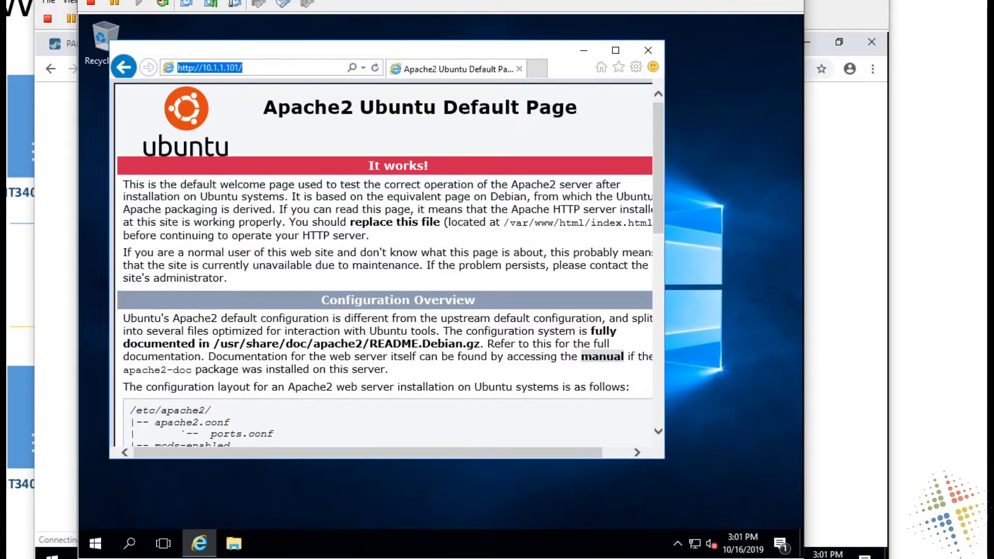
{"action": "left_click", "coordinate": [271, 141]}
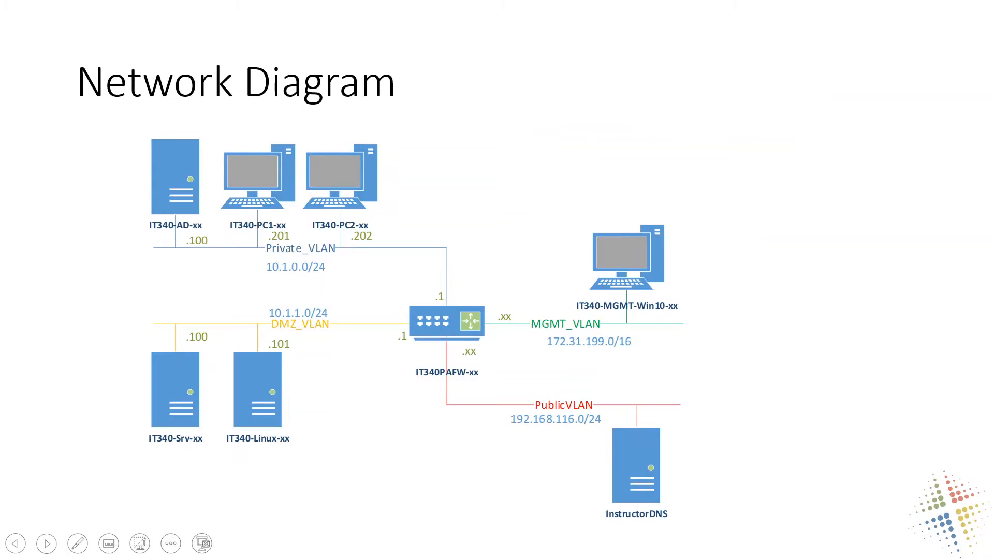
Mark the port 80 path from IT340-Srv to IT340-Linux, the DMZ servers and the firewall on the Network Diagram, and erase the ink.
{"action": "mouse_move", "coordinate": [201, 341]}
{"action": "left_mouse_down"}
{"action": "mouse_move", "coordinate": [190, 354]}
{"action": "mouse_move", "coordinate": [223, 273]}
{"action": "mouse_move", "coordinate": [269, 338]}
{"action": "left_mouse_up"}
{"action": "mouse_move", "coordinate": [205, 287]}
{"action": "left_mouse_down"}
{"action": "mouse_move", "coordinate": [209, 296]}
{"action": "mouse_move", "coordinate": [222, 281]}
{"action": "left_mouse_up"}
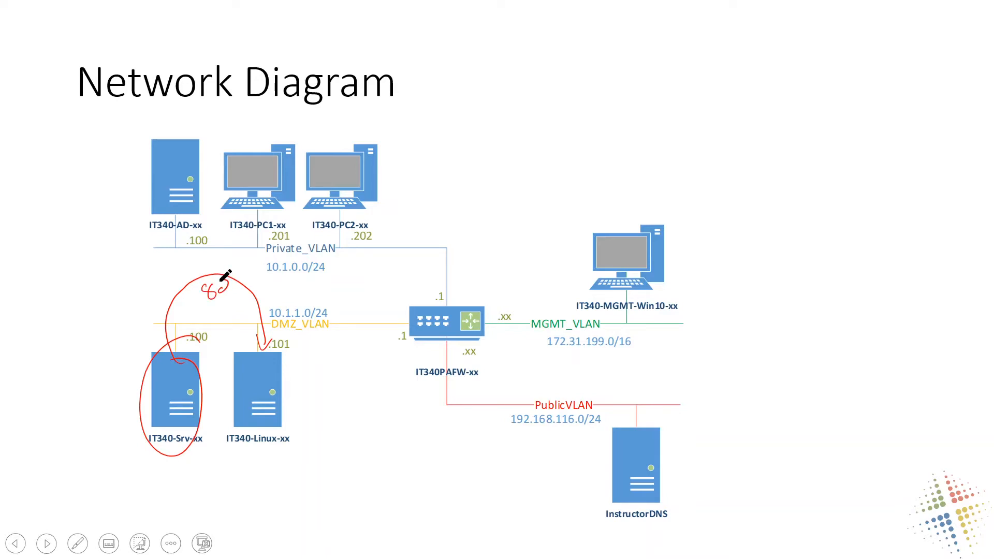
{"action": "mouse_move", "coordinate": [369, 322]}
{"action": "left_mouse_down"}
{"action": "mouse_move", "coordinate": [328, 284]}
{"action": "mouse_move", "coordinate": [217, 488]}
{"action": "mouse_move", "coordinate": [217, 278]}
{"action": "left_mouse_up"}
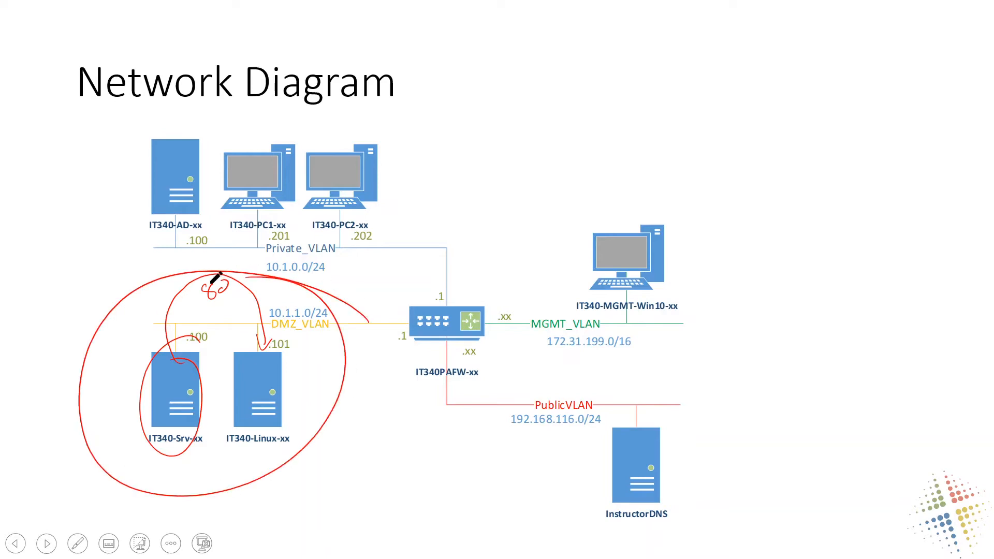
{"action": "left_click_drag", "start_coordinate": [495, 286], "coordinate": [494, 387]}
{"action": "mouse_move", "coordinate": [504, 286]}
{"action": "left_mouse_down"}
{"action": "mouse_move", "coordinate": [486, 285]}
{"action": "mouse_move", "coordinate": [389, 388]}
{"action": "mouse_move", "coordinate": [495, 378]}
{"action": "left_mouse_up"}
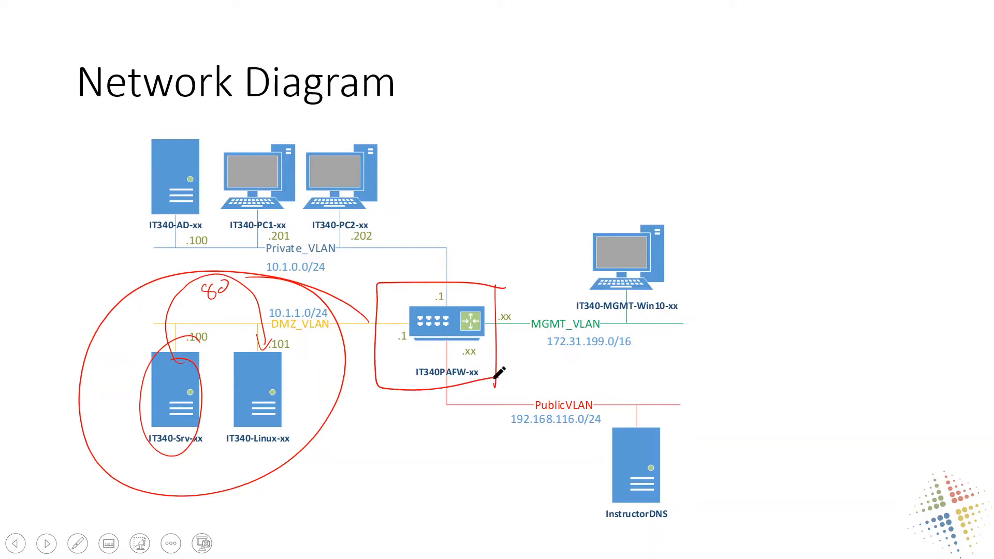
{"action": "key", "text": "e"}
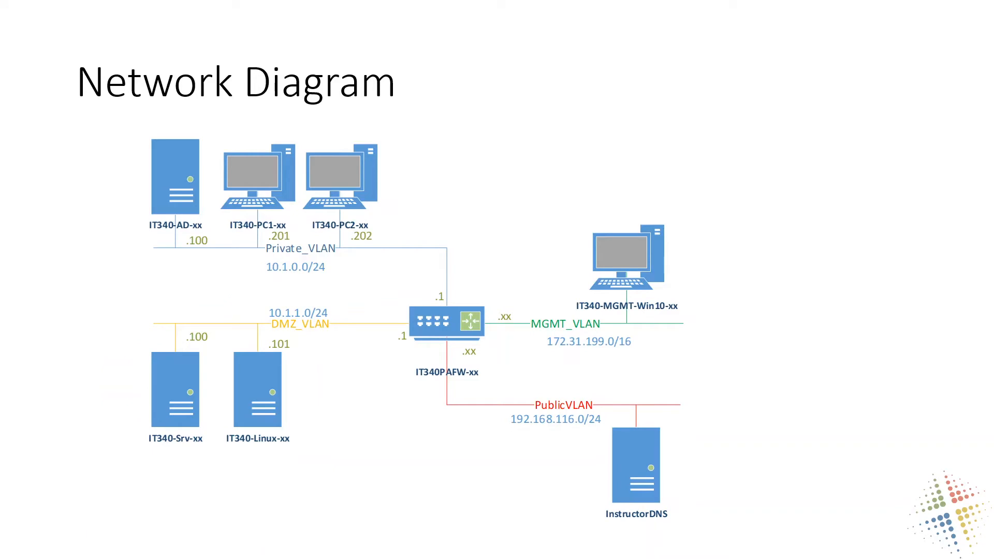
Return to the PAN-FW page on the management virtual machine and check the LinuxWebDMZ and LinuxWebPublic address objects.
{"action": "key", "text": "alt+Tab"}
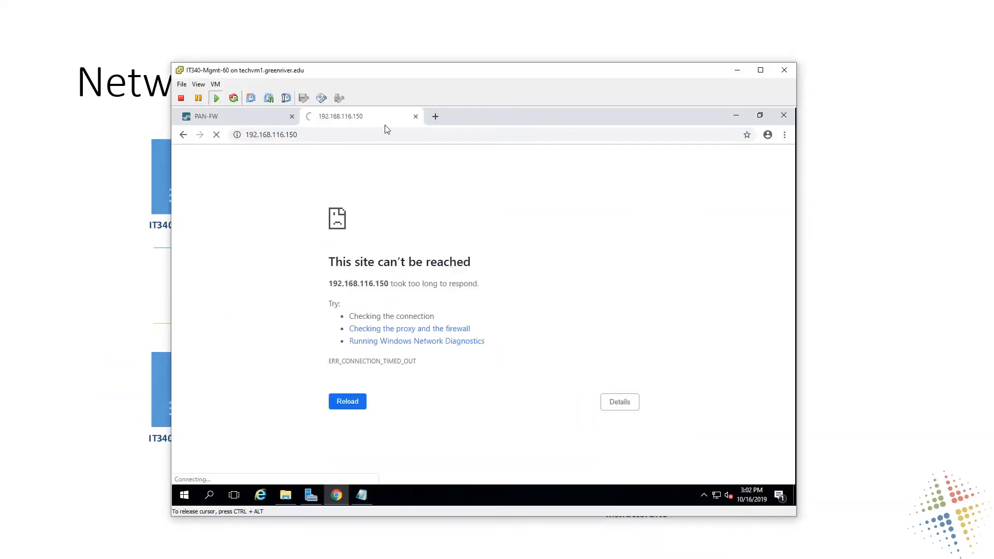
{"action": "left_click", "coordinate": [253, 121]}
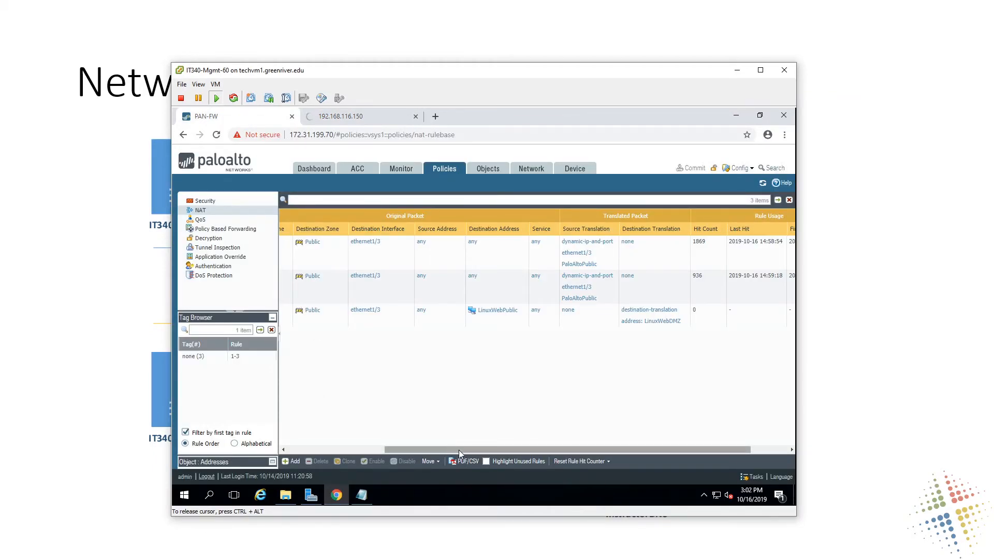
{"action": "left_click", "coordinate": [489, 172]}
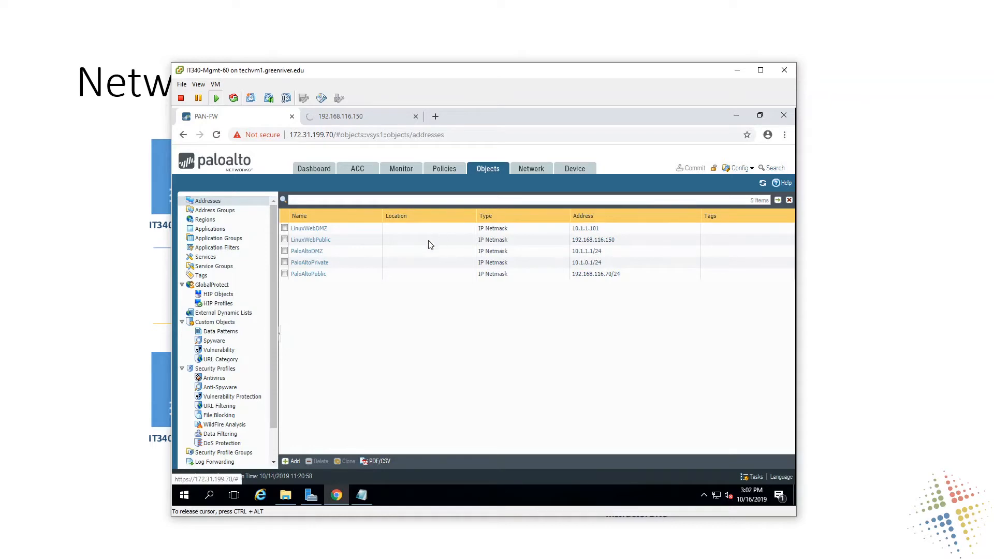
{"action": "left_click", "coordinate": [325, 232]}
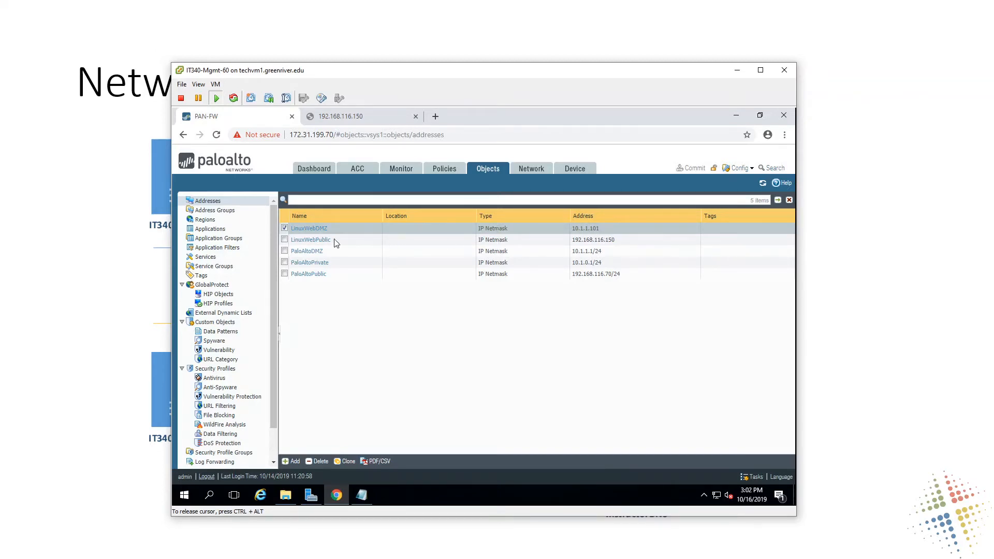
{"action": "left_click", "coordinate": [618, 244]}
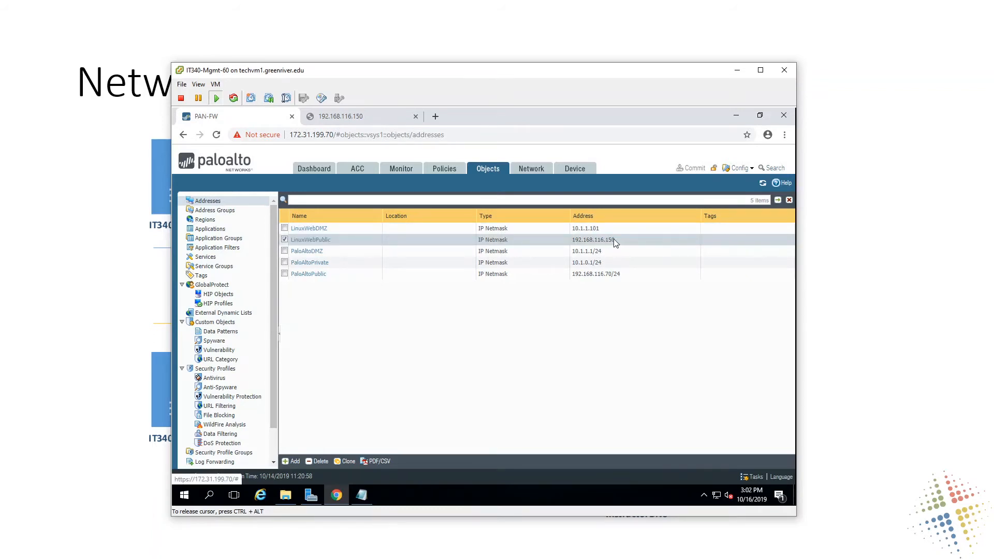
Review the Publish Linux web server security rule's source, destination, application, service and action settings, and leave the rule without saving.
{"action": "left_click", "coordinate": [446, 170]}
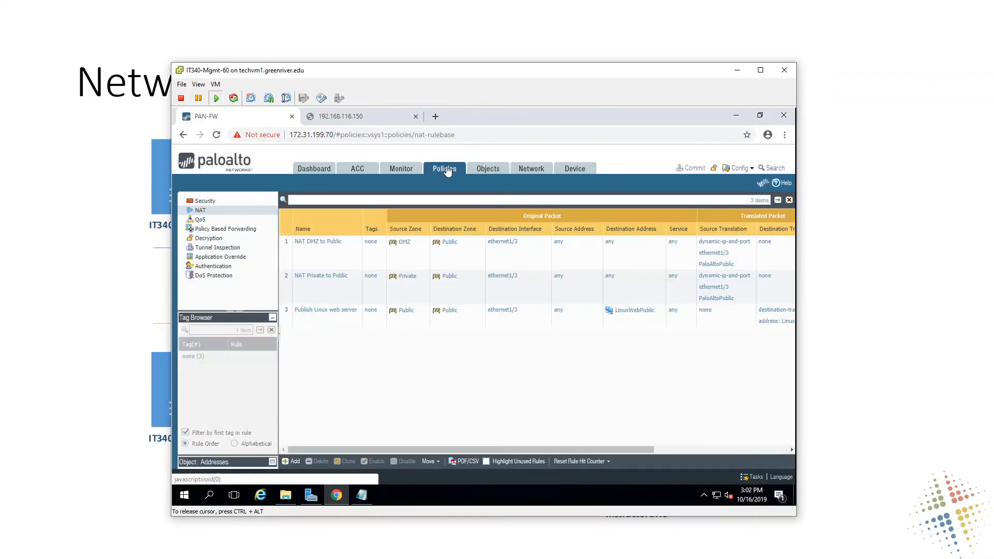
{"action": "left_click", "coordinate": [254, 204]}
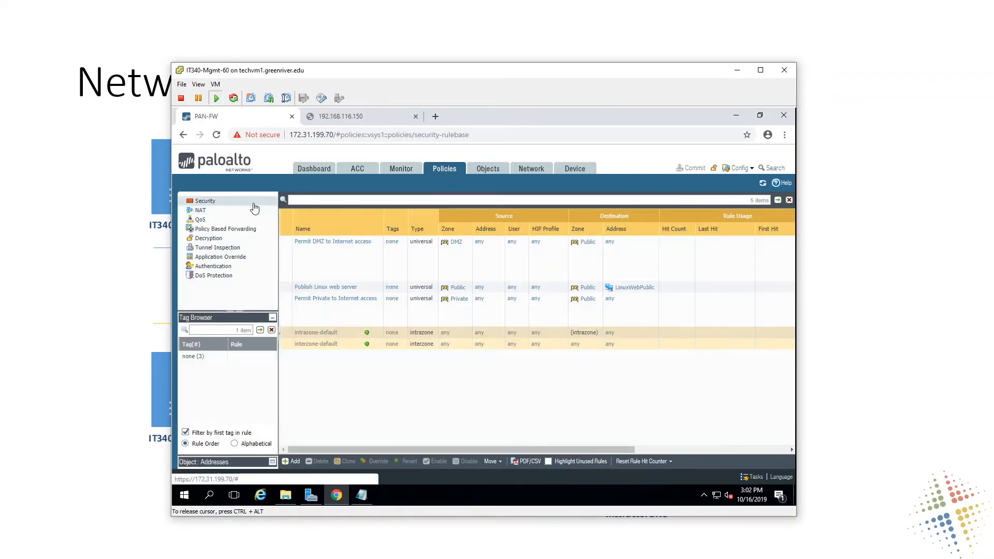
{"action": "left_click", "coordinate": [317, 288]}
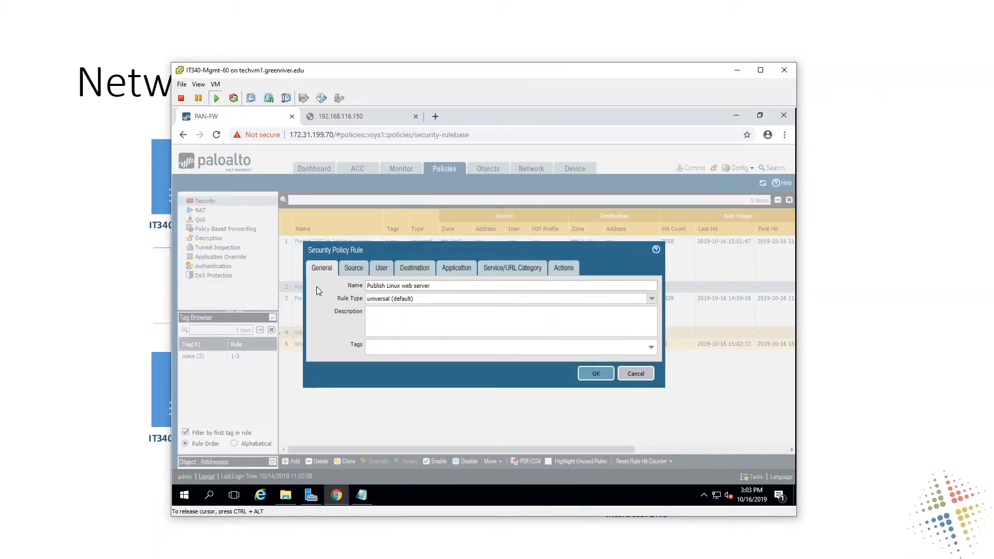
{"action": "left_click", "coordinate": [363, 269]}
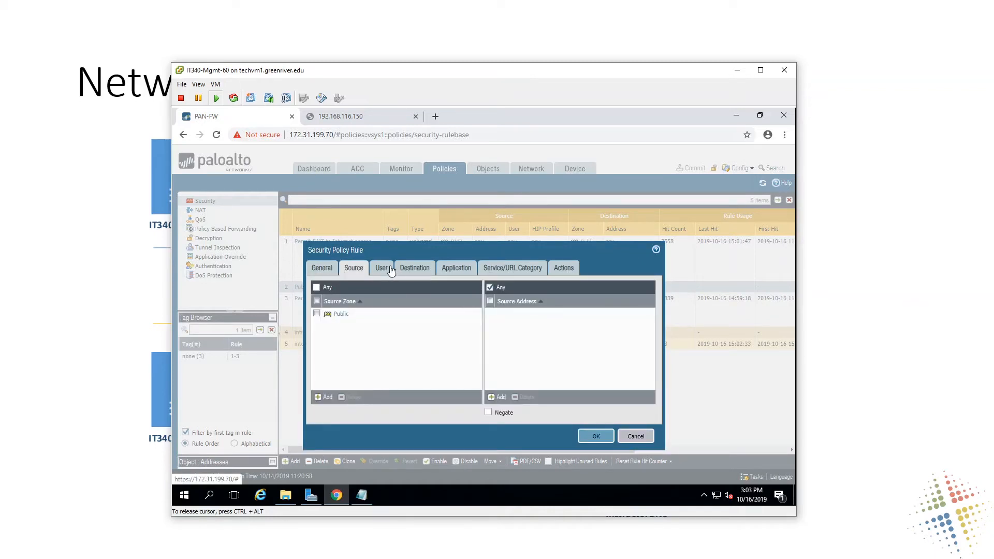
{"action": "left_click", "coordinate": [412, 269]}
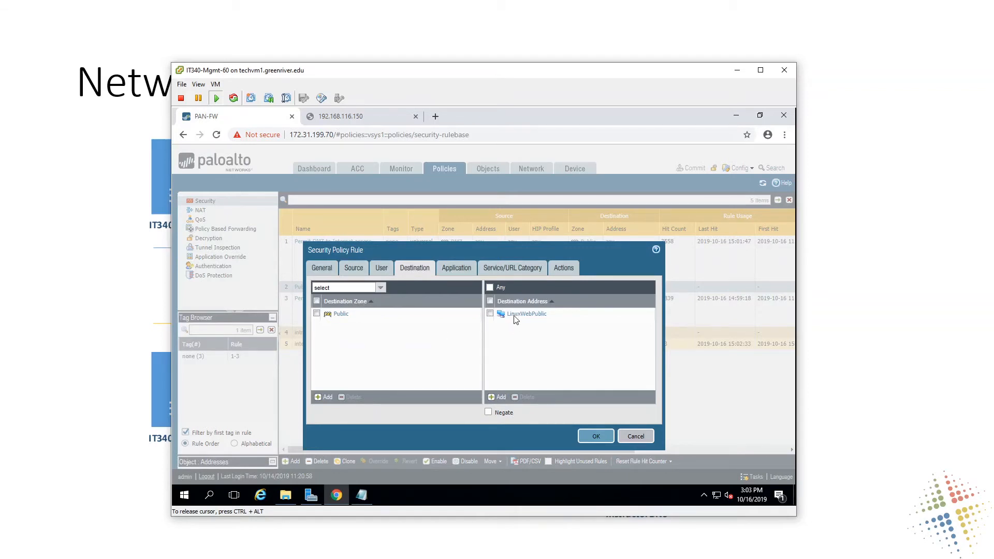
{"action": "left_click", "coordinate": [449, 269]}
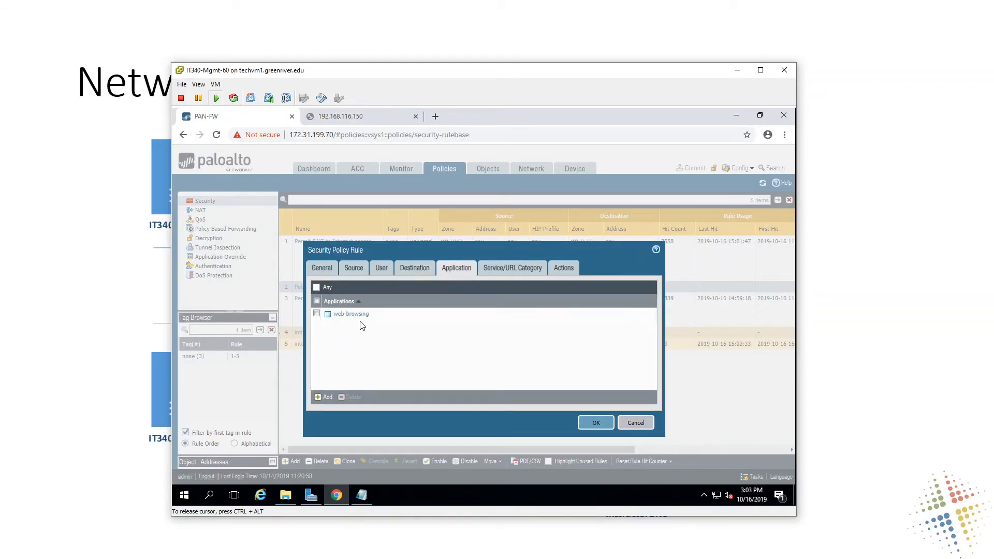
{"action": "left_click", "coordinate": [512, 270]}
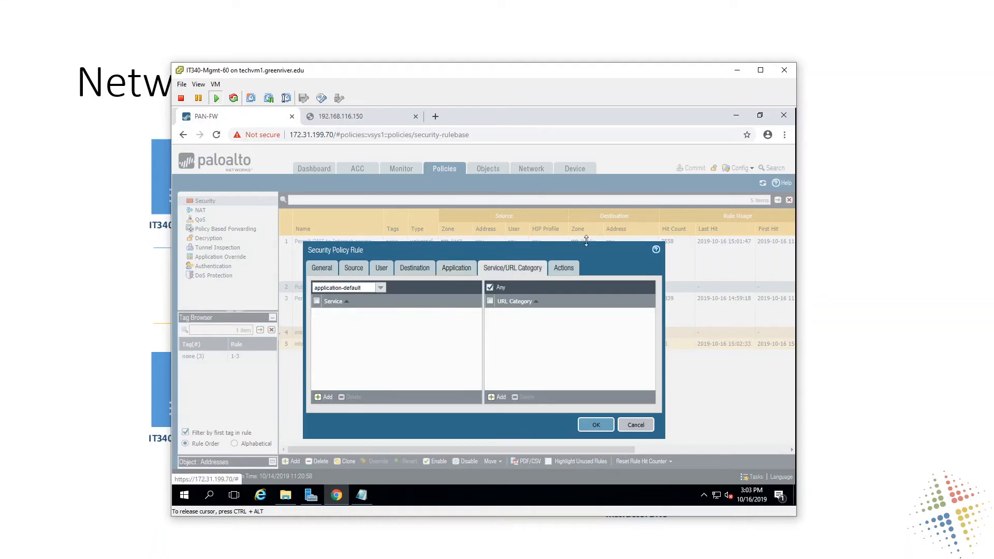
{"action": "left_click", "coordinate": [567, 266]}
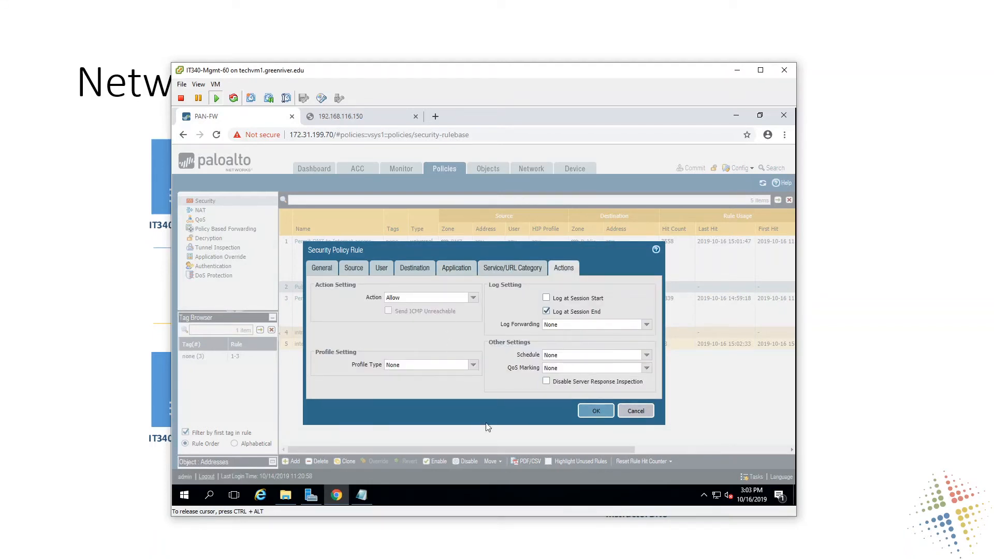
{"action": "left_click", "coordinate": [641, 420]}
Review the original and translated packet settings of the Publish Linux web server NAT rule, and leave the rule without saving.
{"action": "left_click", "coordinate": [200, 210]}
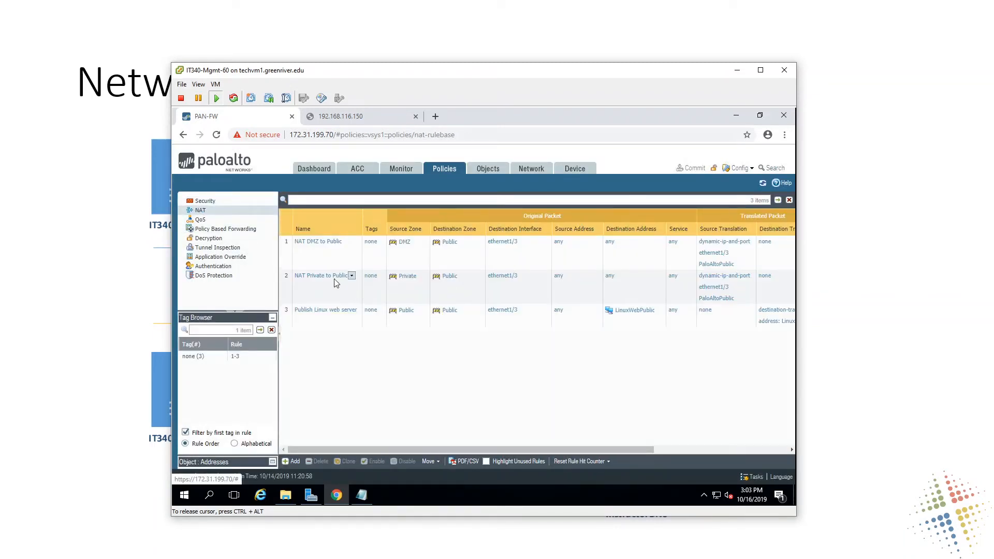
{"action": "left_click", "coordinate": [332, 311]}
{"action": "left_click", "coordinate": [330, 310]}
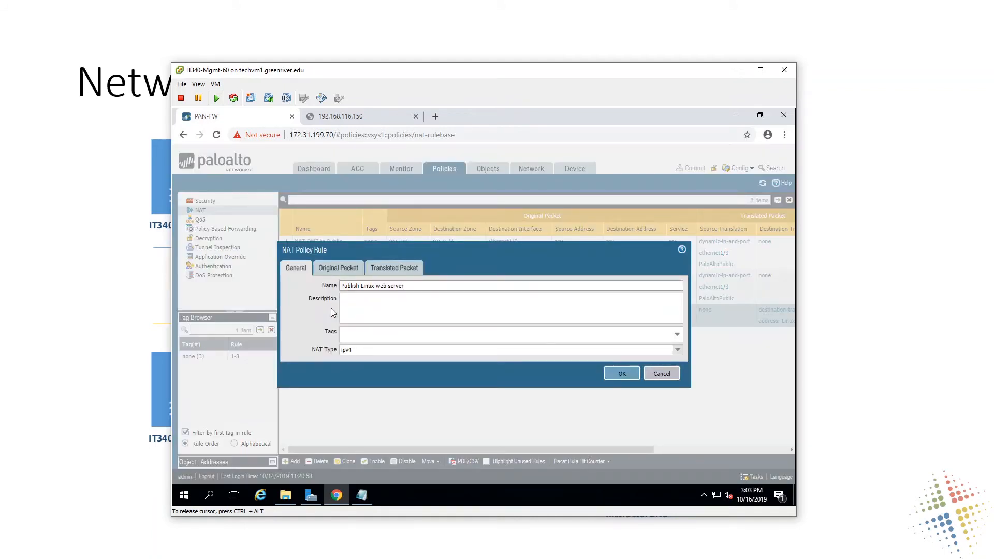
{"action": "left_click", "coordinate": [336, 268]}
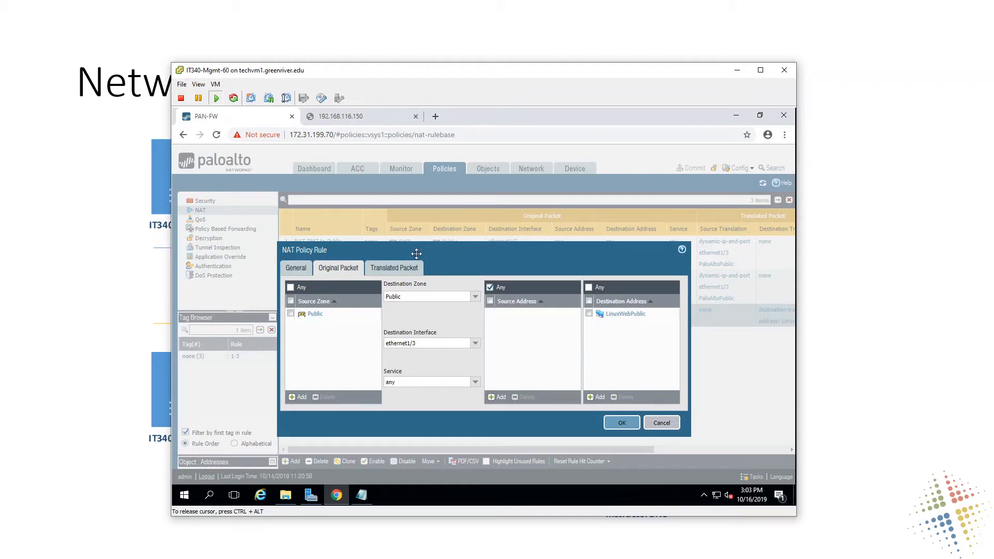
{"action": "left_click", "coordinate": [402, 268]}
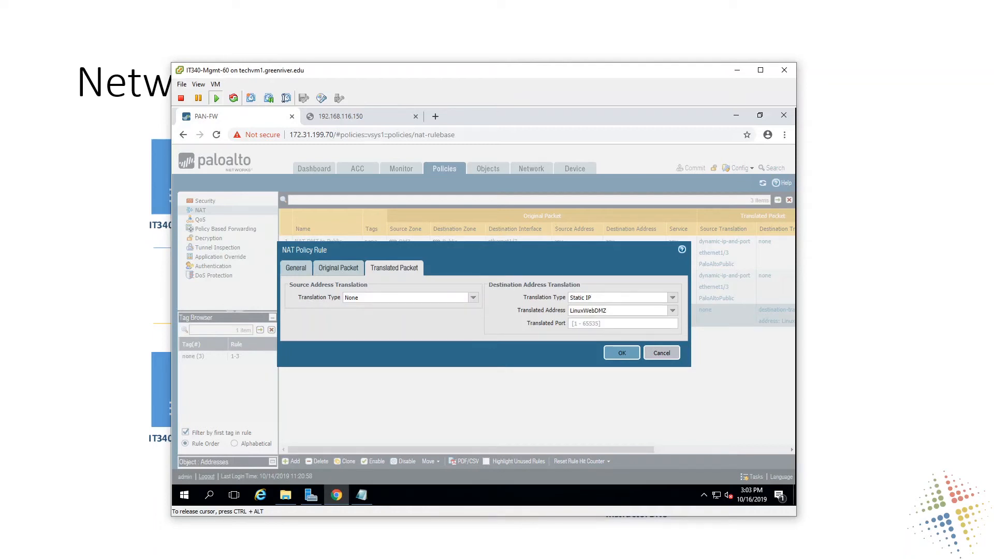
{"action": "left_click", "coordinate": [661, 353]}
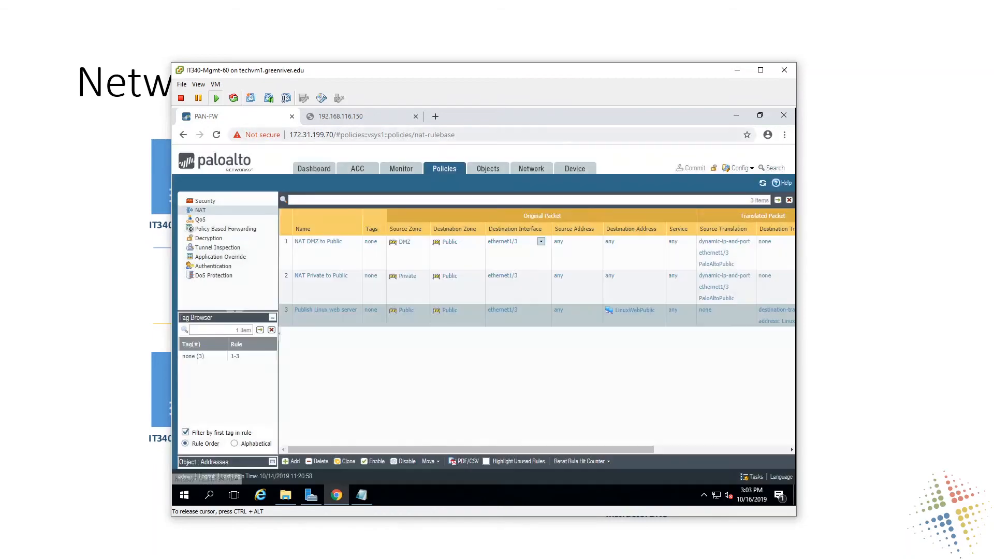
Reload 192.168.116.150 in the browser, look over the NAT rule list on the PAN-FW page and check back on the loading page.
{"action": "left_click", "coordinate": [339, 117]}
{"action": "left_click", "coordinate": [217, 135]}
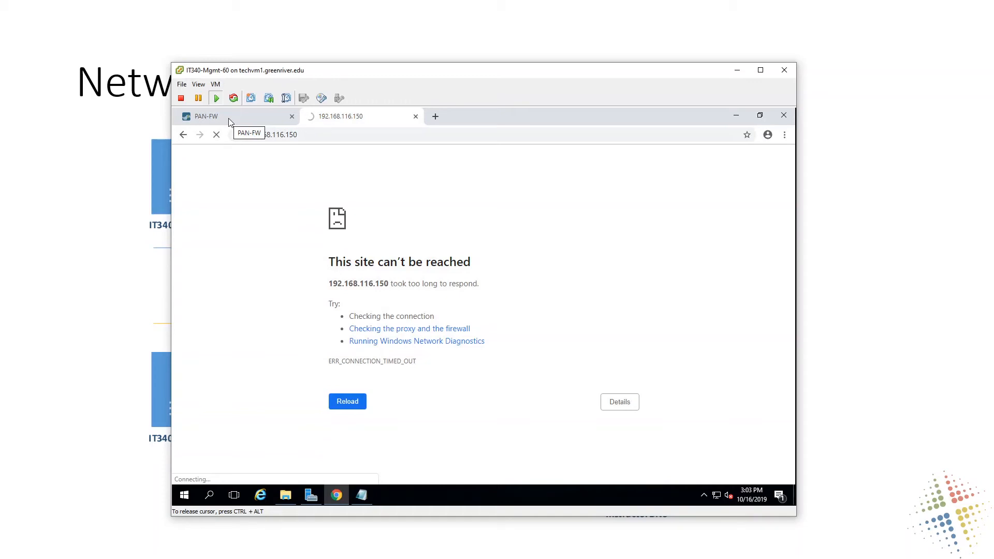
{"action": "left_click", "coordinate": [231, 121]}
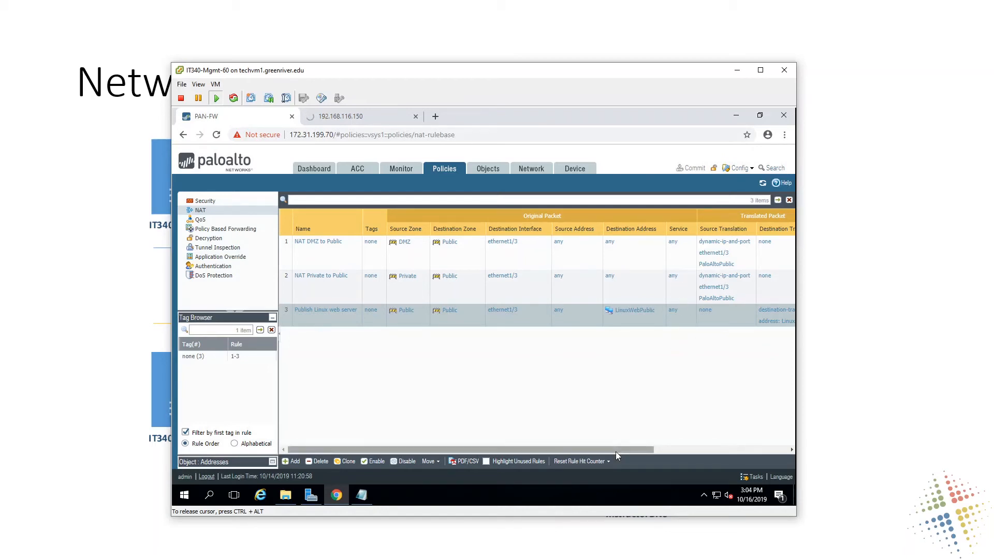
{"action": "left_click_drag", "start_coordinate": [616, 451], "coordinate": [763, 462]}
{"action": "left_click", "coordinate": [356, 113]}
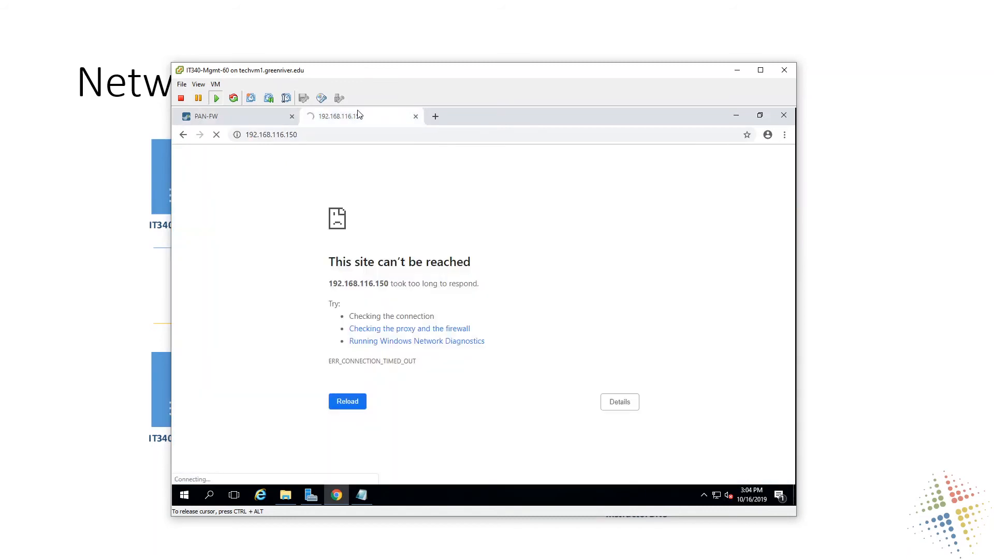
Show the firewall's traffic log and clear the 10.1.1.101 source address filter.
{"action": "left_click", "coordinate": [254, 115]}
{"action": "left_click", "coordinate": [396, 171]}
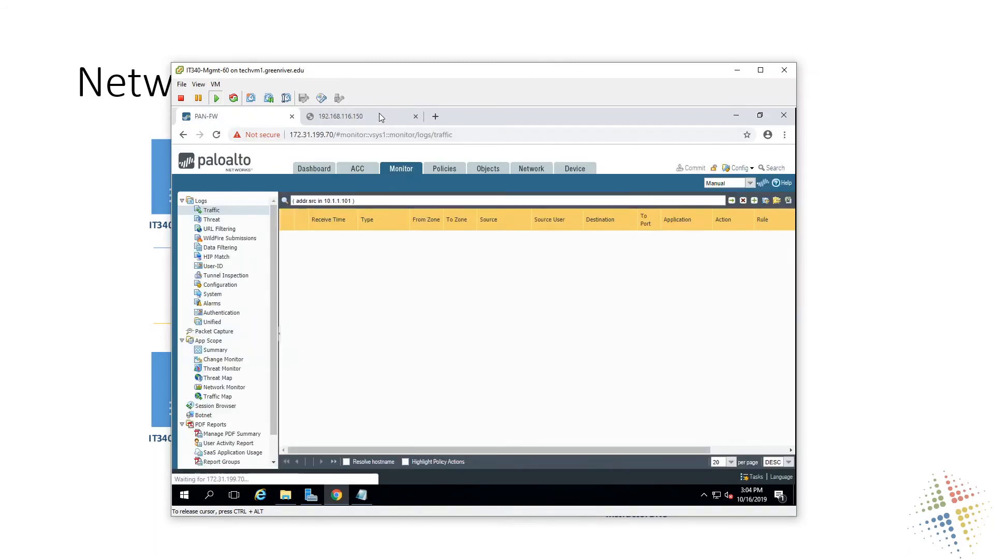
{"action": "left_click", "coordinate": [386, 115]}
{"action": "left_click", "coordinate": [268, 122]}
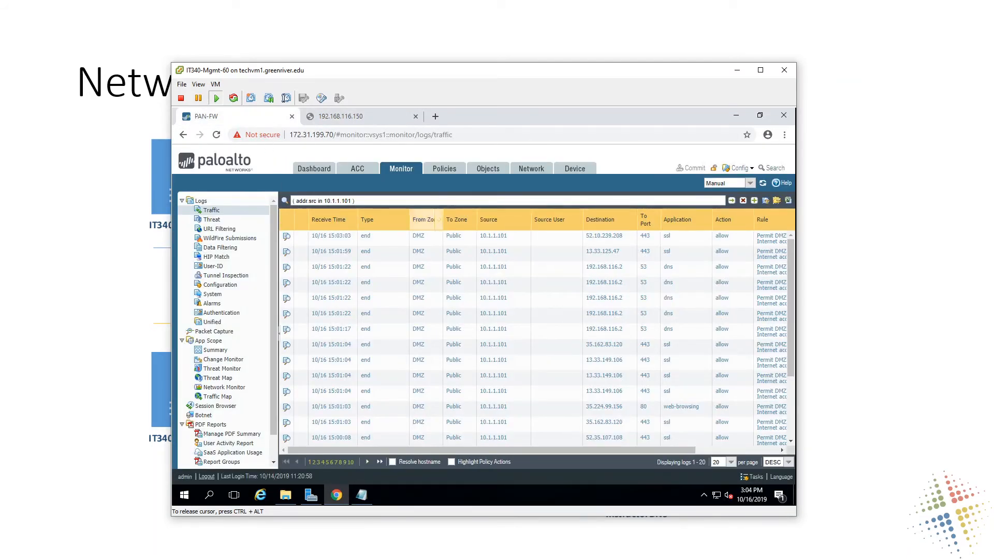
{"action": "left_click", "coordinate": [742, 201]}
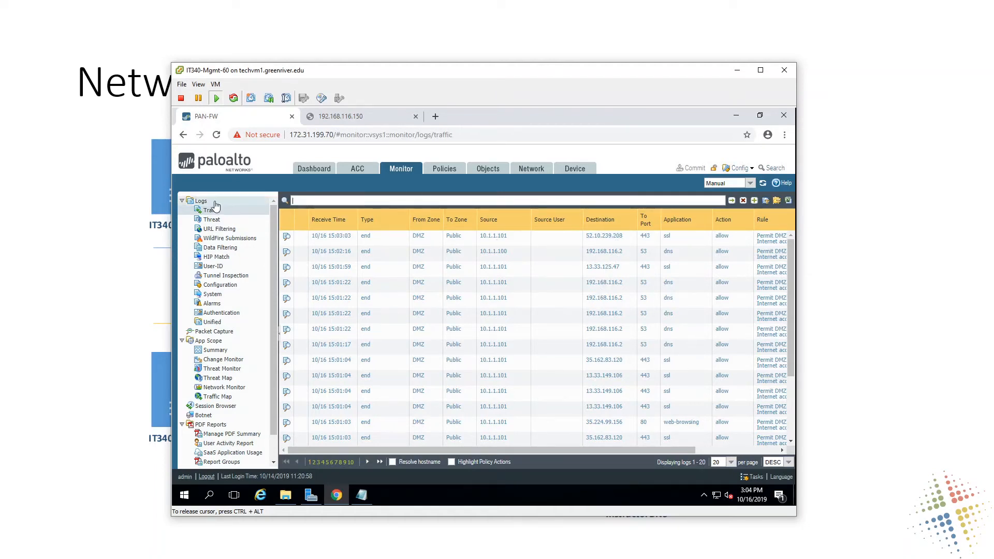
Override the predefined interzone-default security rule so that it logs at session end.
{"action": "left_click", "coordinate": [441, 171]}
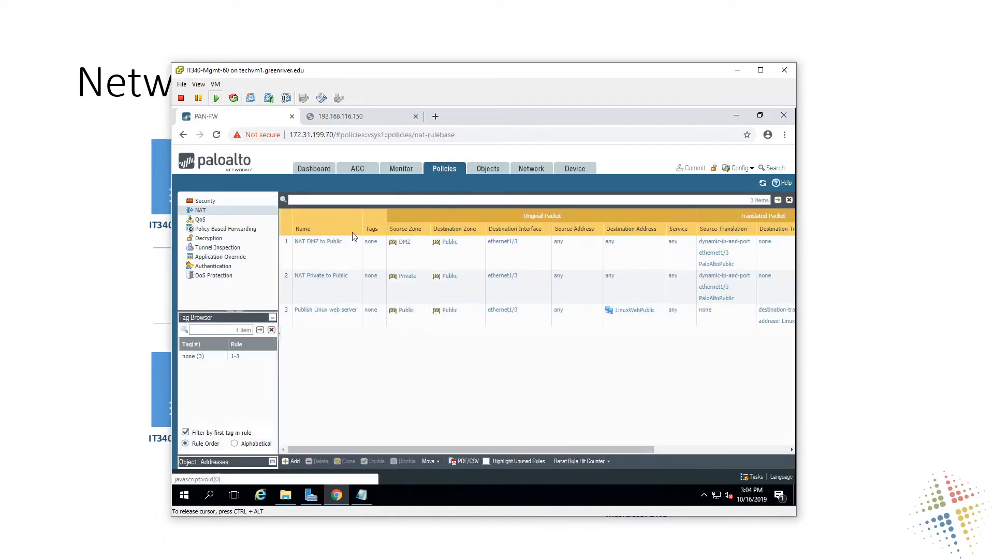
{"action": "left_click", "coordinate": [205, 201]}
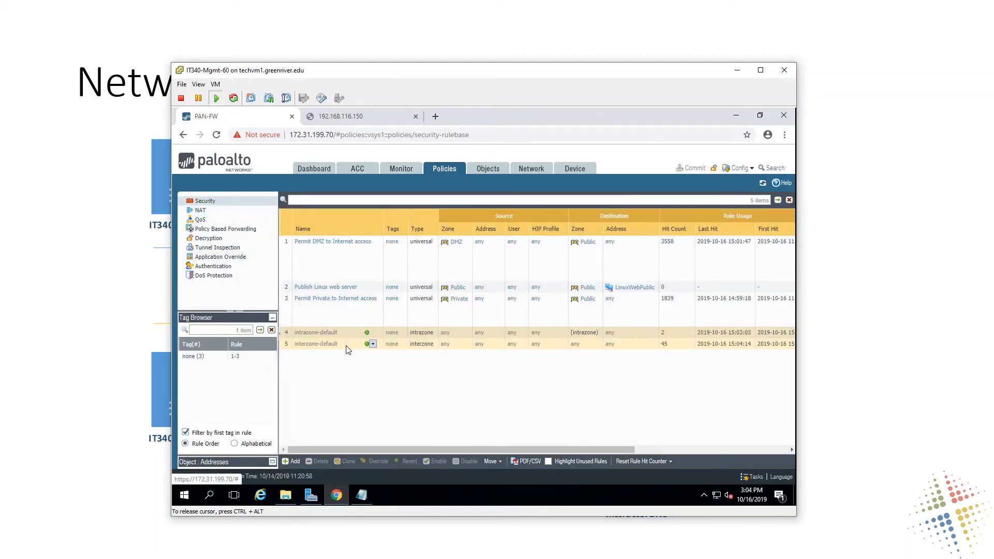
{"action": "left_click", "coordinate": [364, 349]}
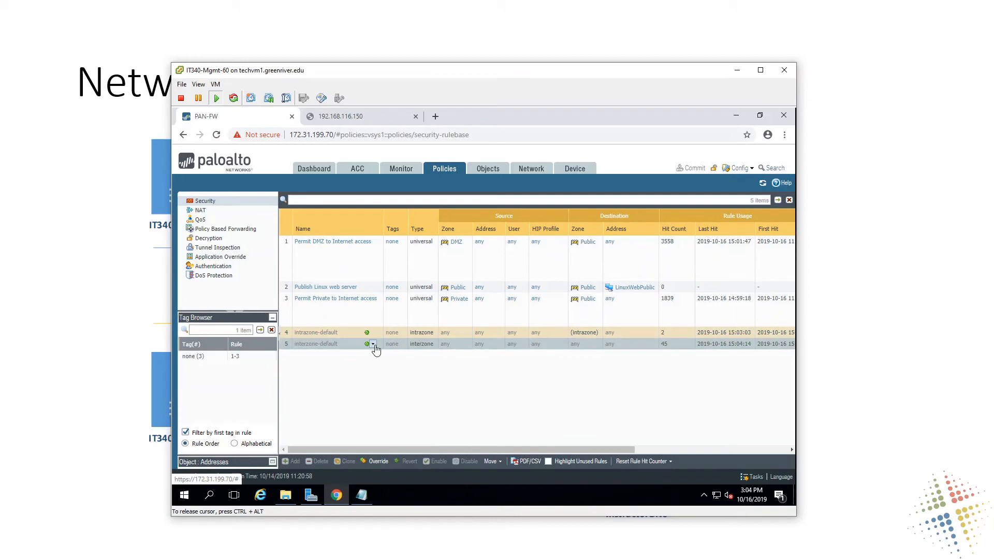
{"action": "left_click", "coordinate": [382, 462]}
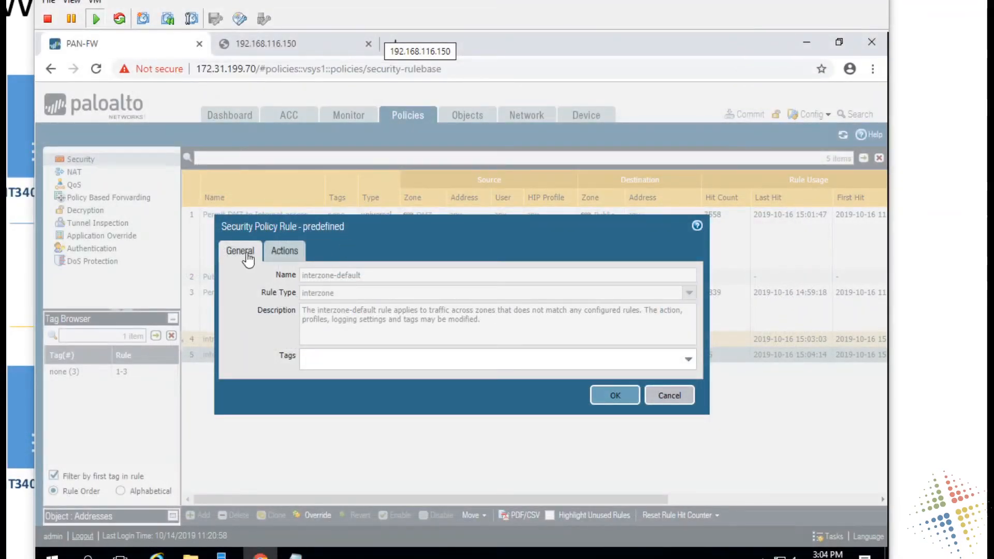
{"action": "left_click", "coordinate": [285, 252]}
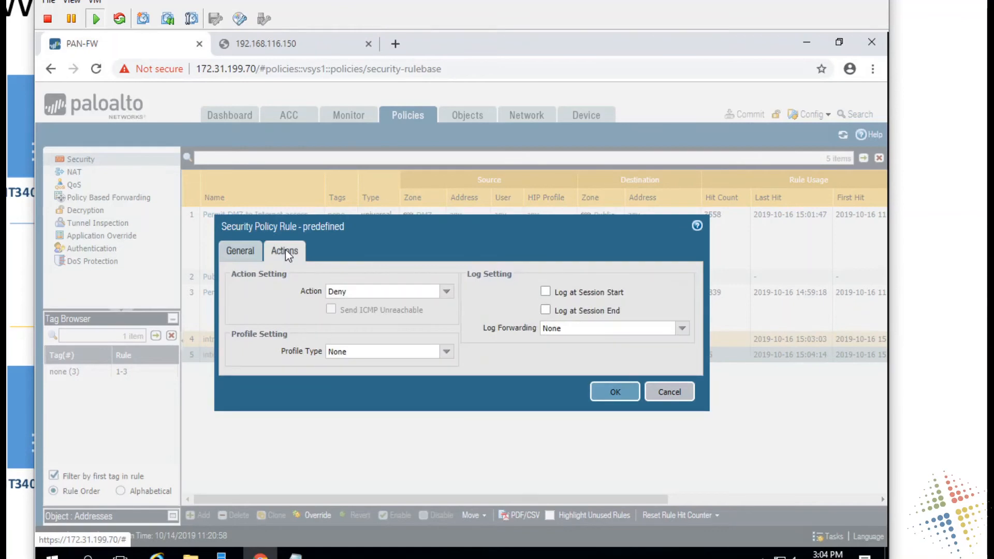
{"action": "left_click", "coordinate": [545, 310]}
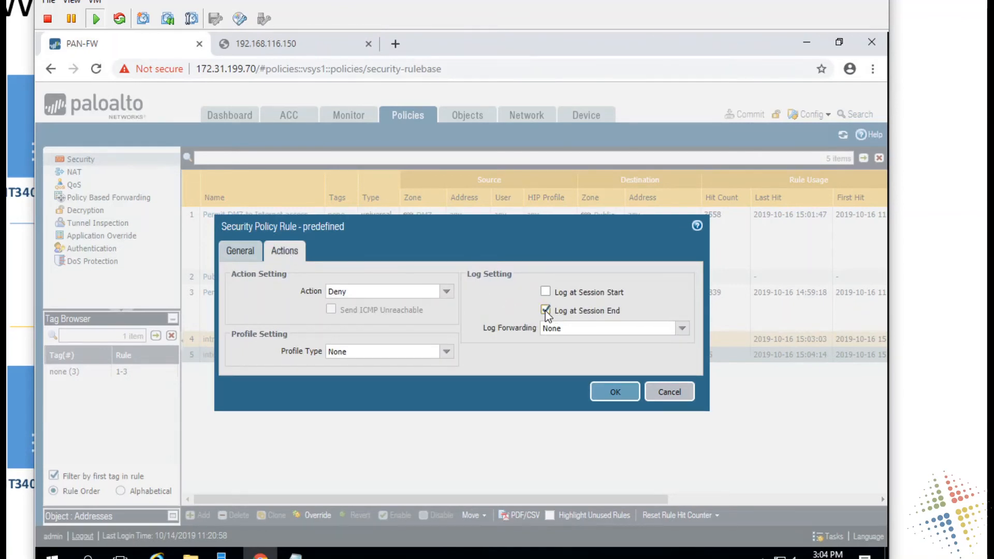
{"action": "left_click", "coordinate": [615, 392]}
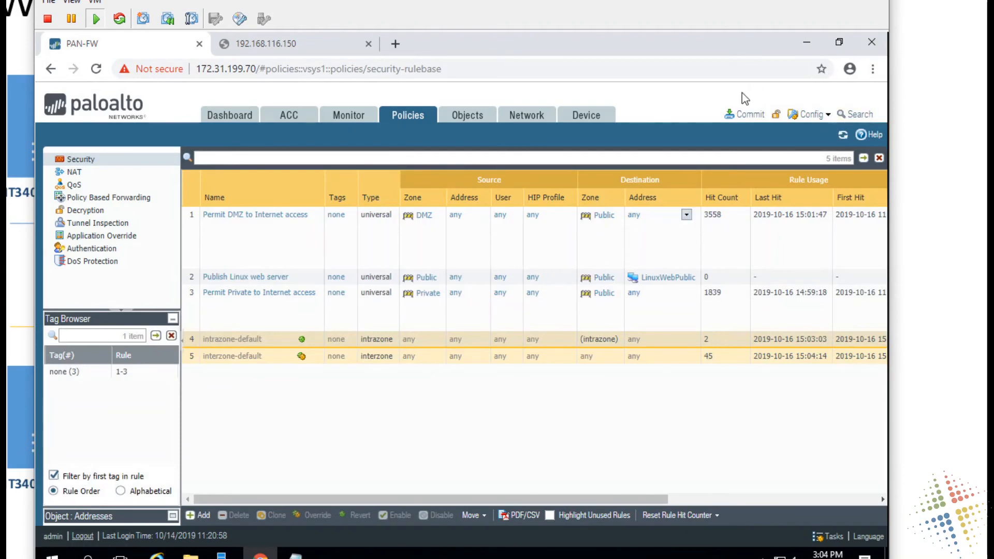
Commit all changes to the firewall's running configuration and close the commit status.
{"action": "left_click", "coordinate": [750, 113]}
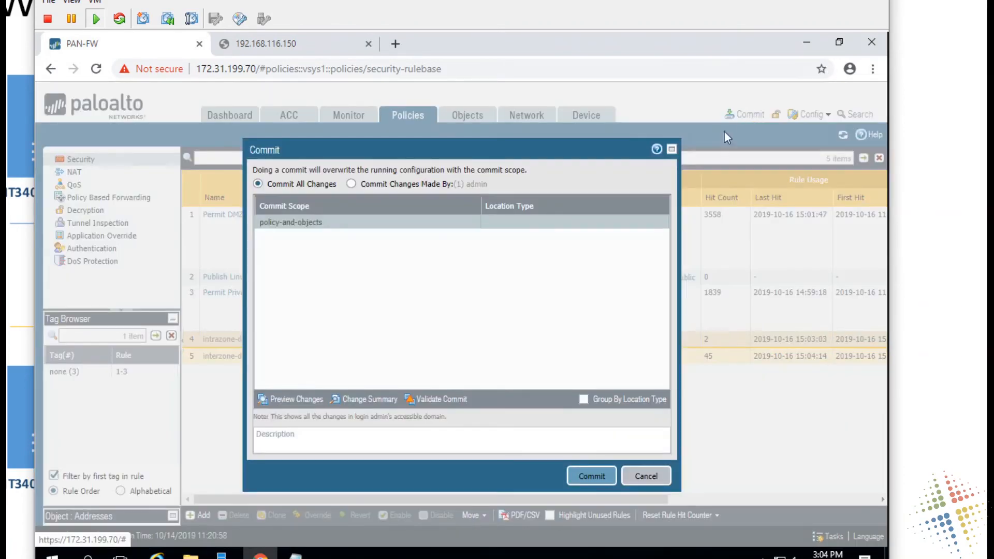
{"action": "left_click", "coordinate": [597, 478]}
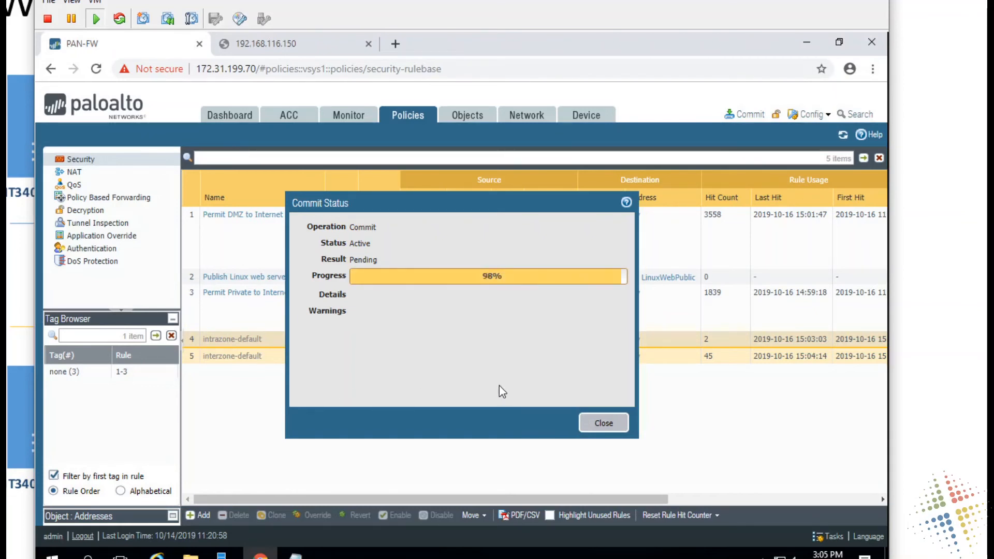
{"action": "left_click", "coordinate": [603, 423]}
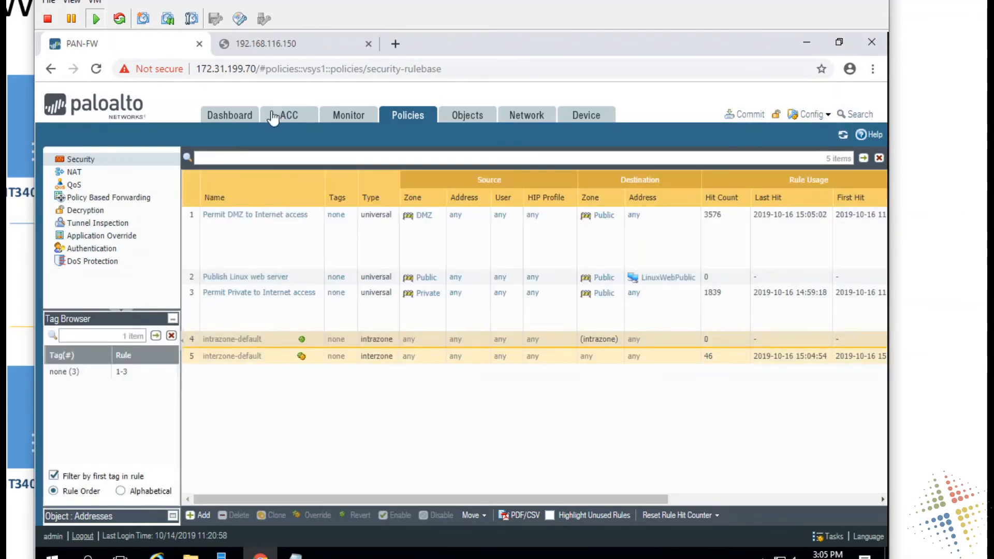
Reload 192.168.116.150 and examine the port 80 entries for that address in the firewall's traffic log.
{"action": "left_click", "coordinate": [285, 43]}
{"action": "left_click", "coordinate": [96, 73]}
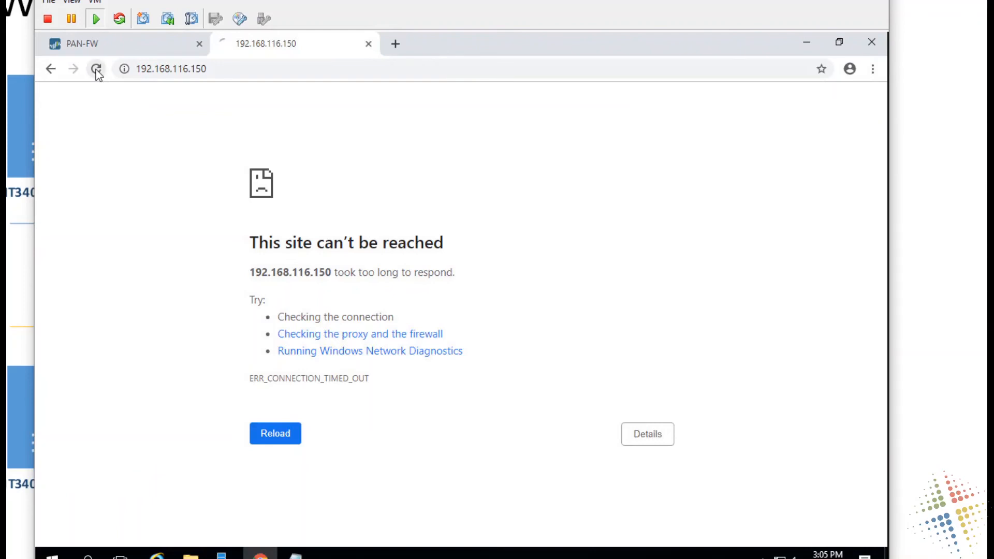
{"action": "left_click", "coordinate": [119, 46]}
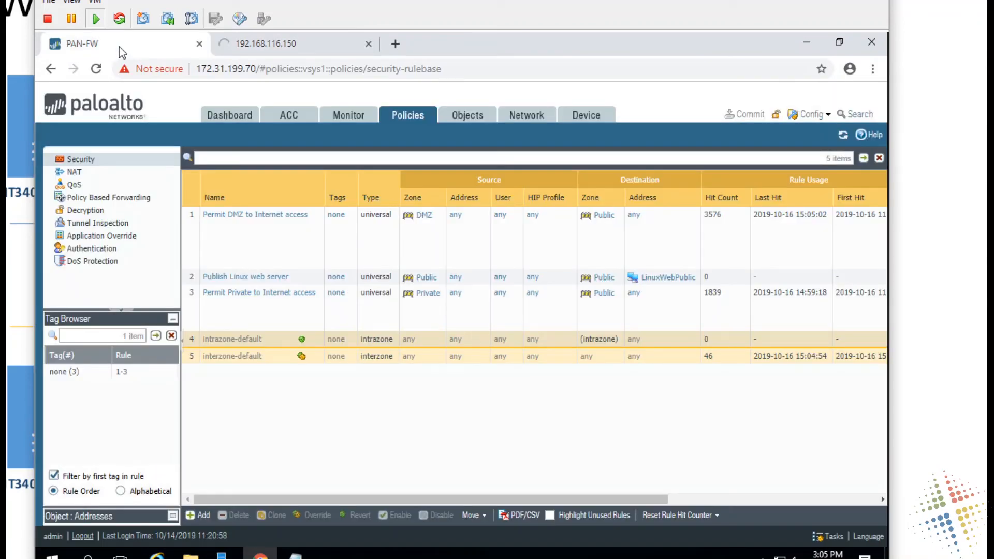
{"action": "left_click", "coordinate": [358, 118]}
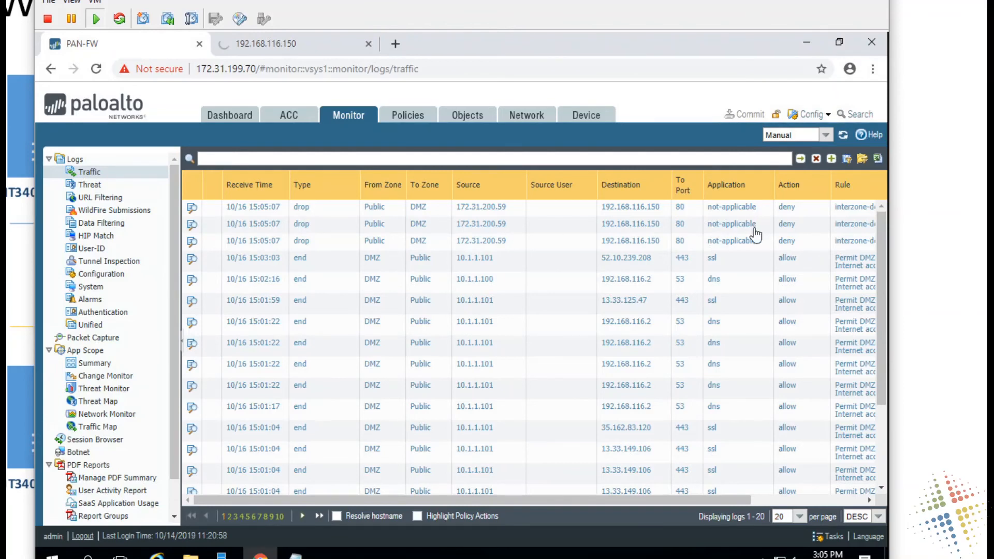
{"action": "left_click_drag", "start_coordinate": [722, 495], "coordinate": [592, 501]}
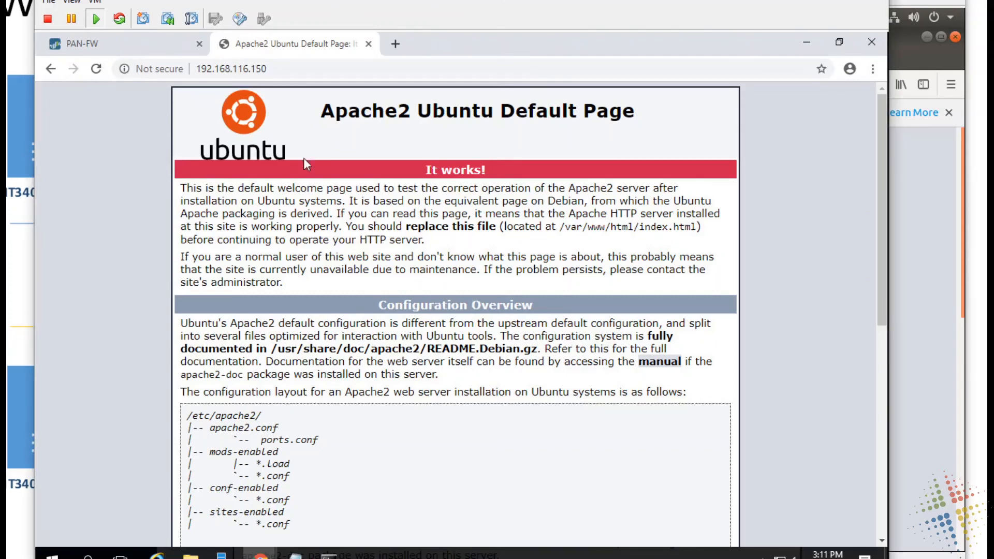
Highlight the Apache page's address, and check the zones of the port 80 entries in the firewall's traffic log.
{"action": "left_click_drag", "start_coordinate": [267, 68], "coordinate": [202, 69]}
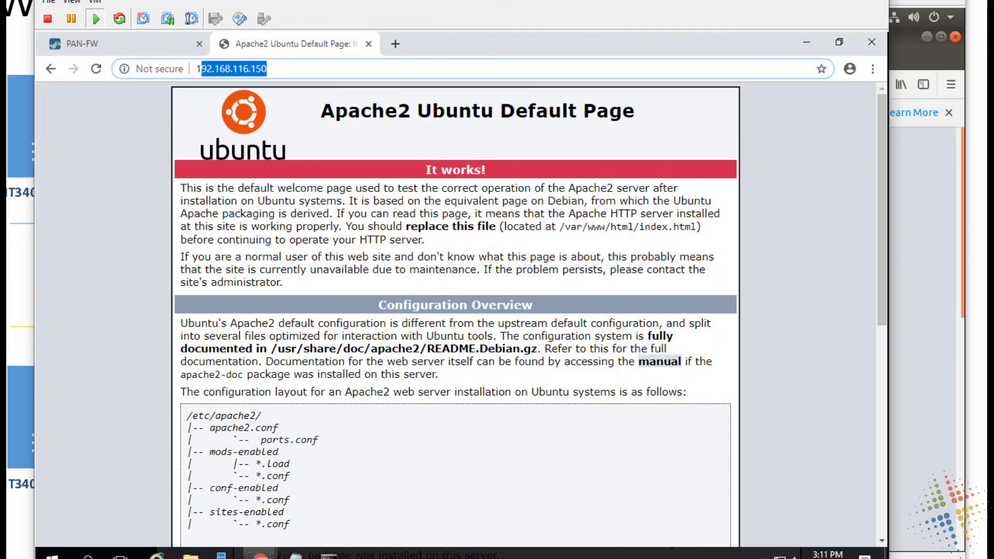
{"action": "left_click", "coordinate": [142, 43]}
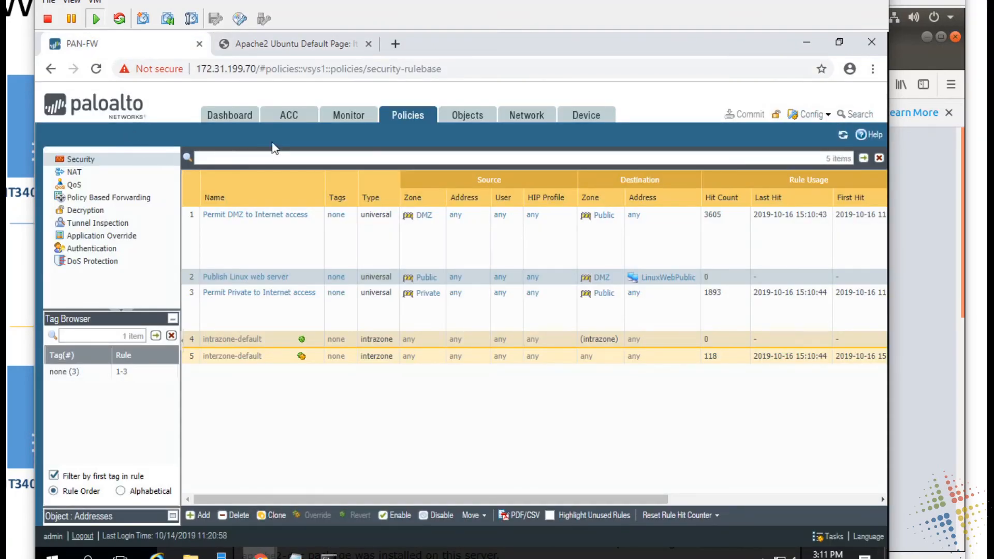
{"action": "left_click", "coordinate": [354, 117]}
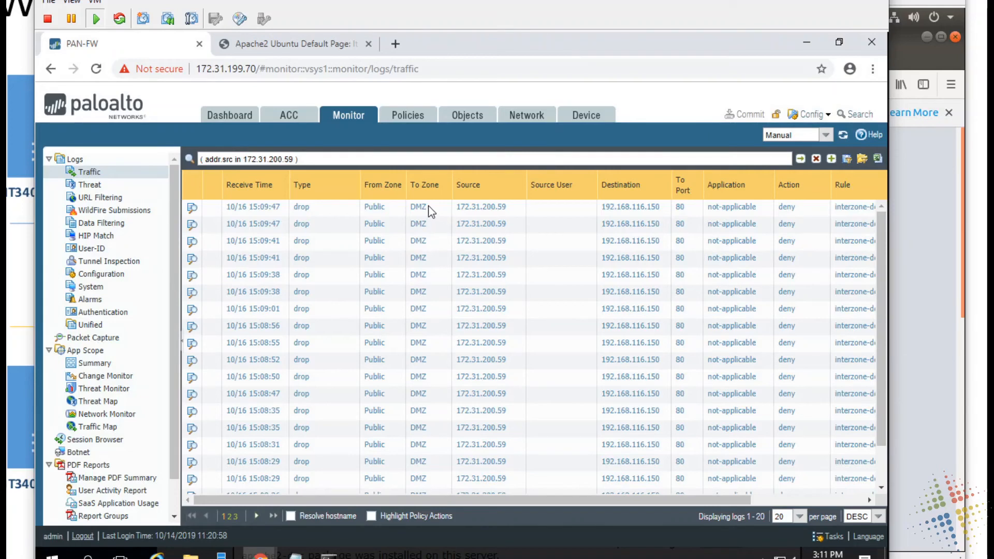
Review the source and destination settings of the Publish Linux web server security rule, and leave the rule without saving.
{"action": "left_click", "coordinate": [407, 125]}
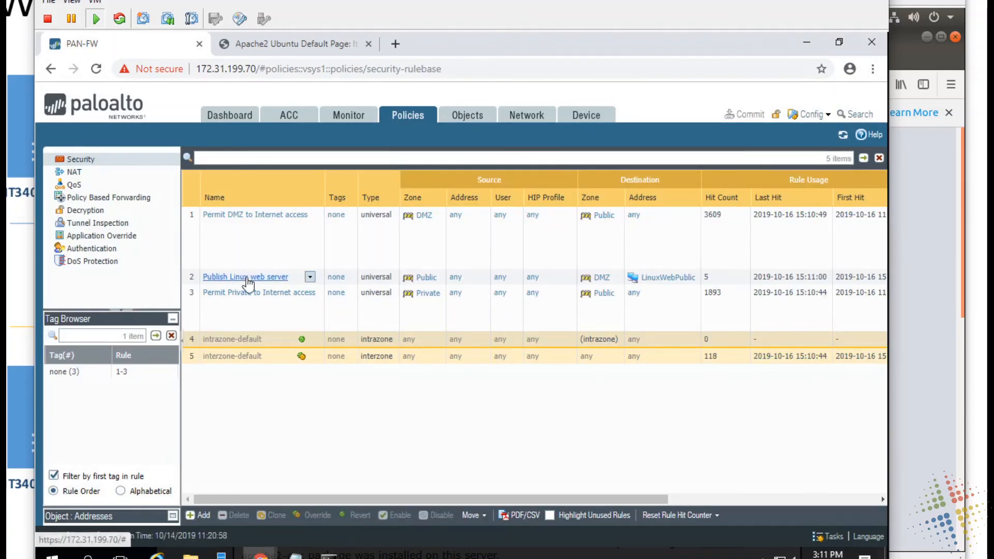
{"action": "left_click", "coordinate": [246, 278]}
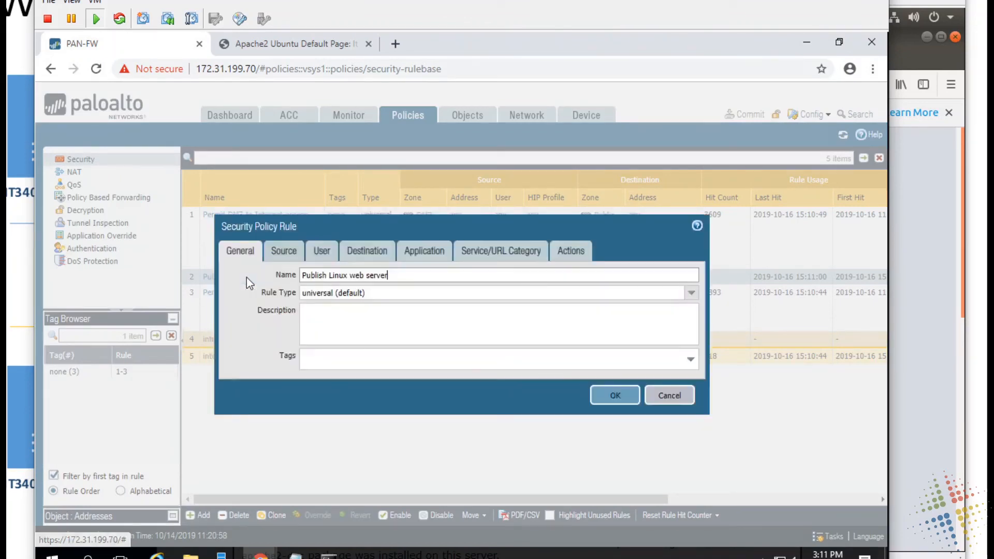
{"action": "left_click", "coordinate": [364, 250]}
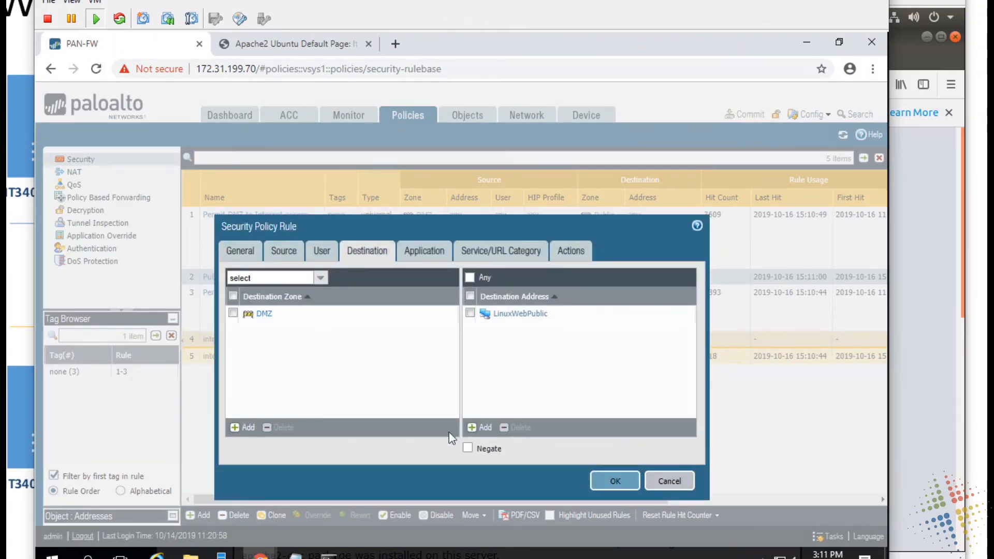
{"action": "left_click", "coordinate": [279, 262]}
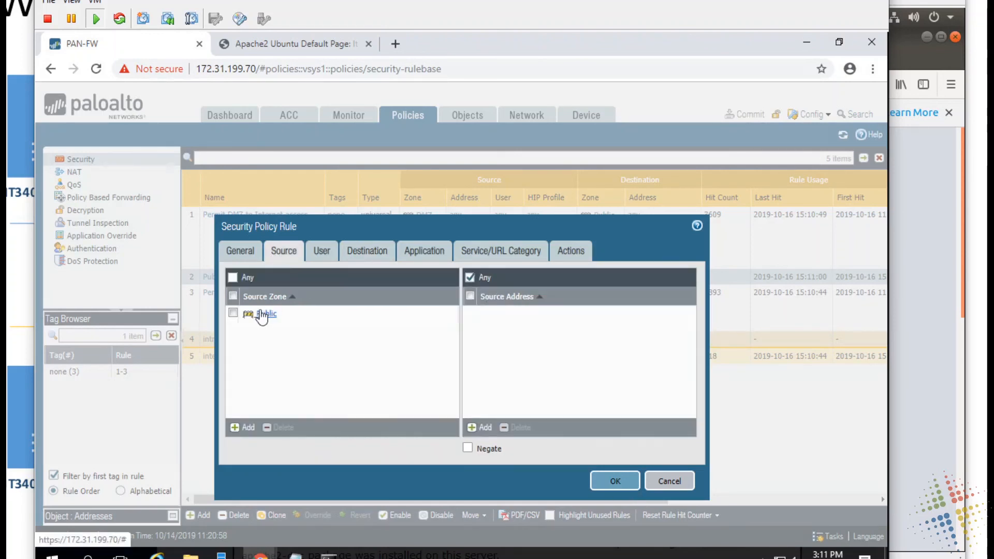
{"action": "left_click", "coordinate": [358, 261]}
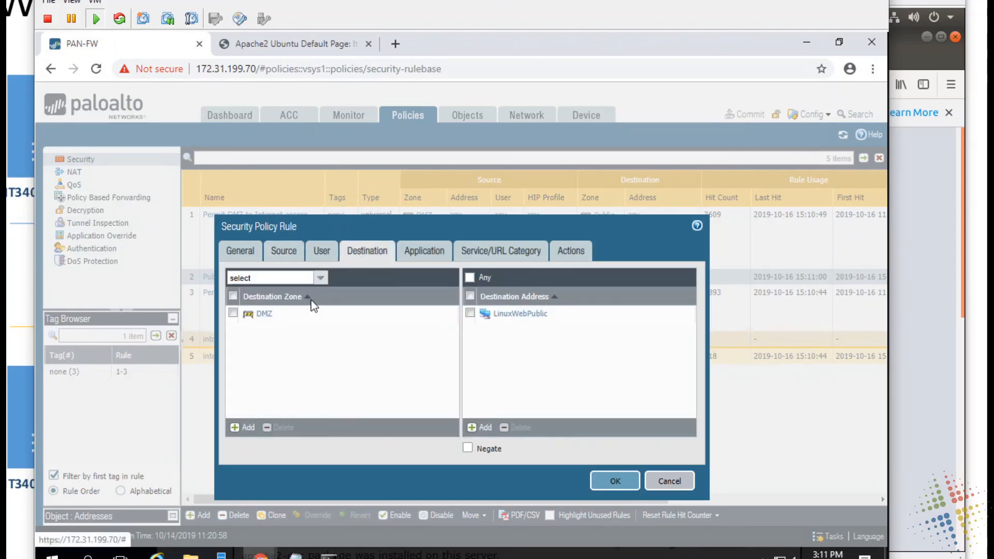
{"action": "left_click", "coordinate": [669, 484]}
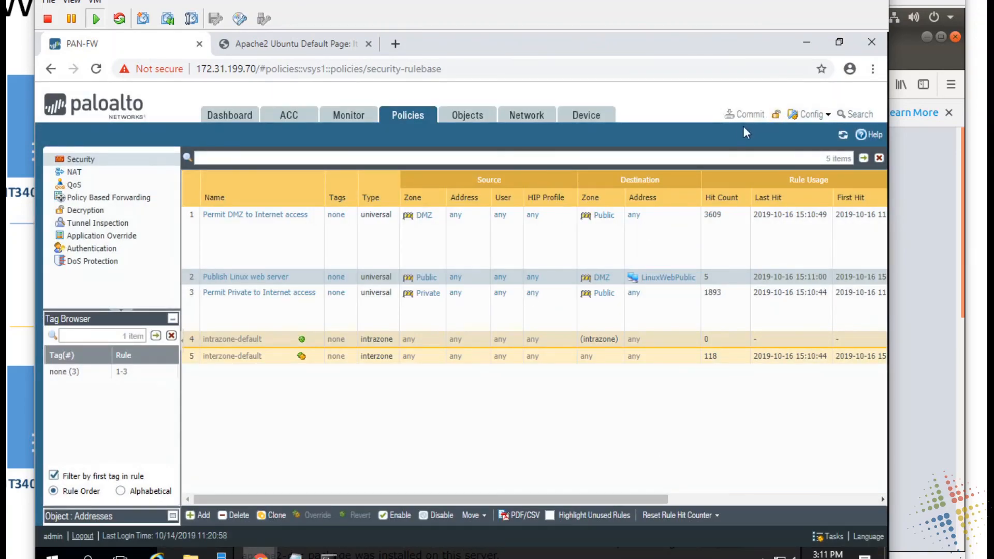
Look at the Apache page at 192.168.116.150 and examine the security rules' usage, application, service and action columns.
{"action": "left_click", "coordinate": [353, 47]}
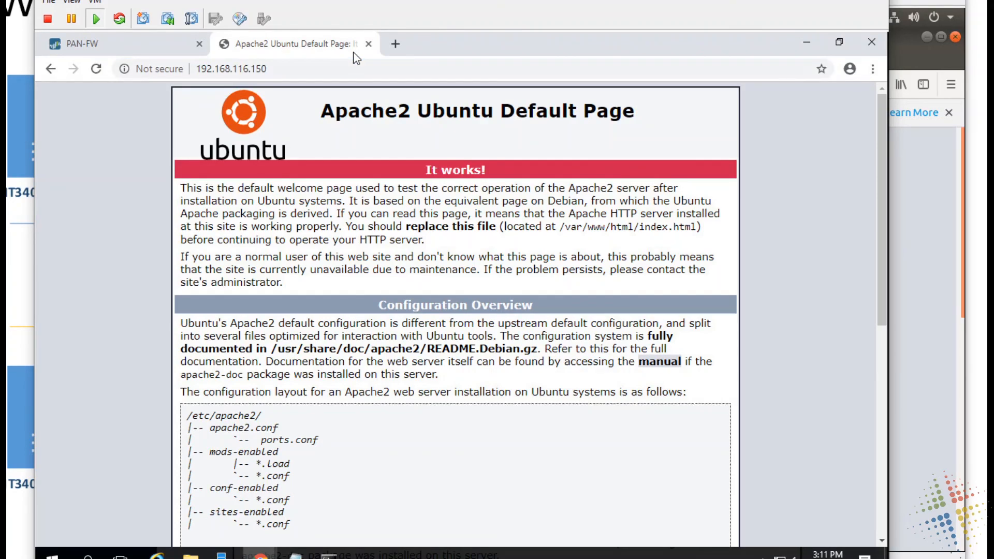
{"action": "left_click", "coordinate": [145, 44]}
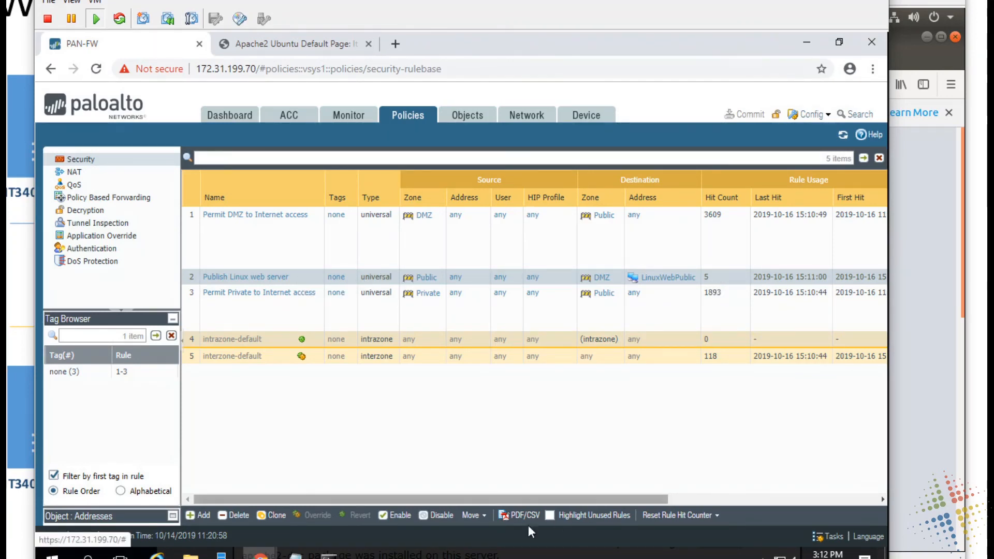
{"action": "left_click_drag", "start_coordinate": [547, 502], "coordinate": [716, 498]}
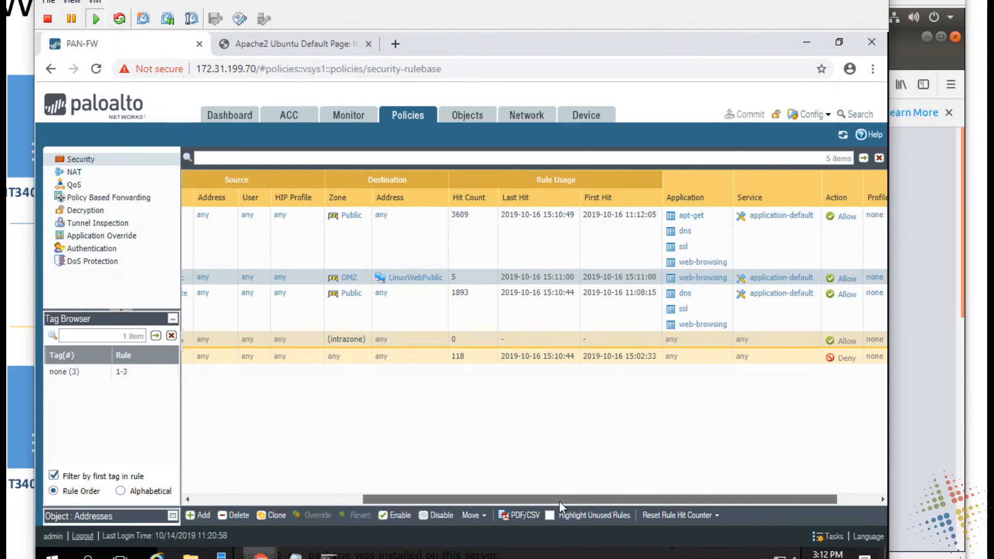
{"action": "left_click_drag", "start_coordinate": [559, 499], "coordinate": [316, 514]}
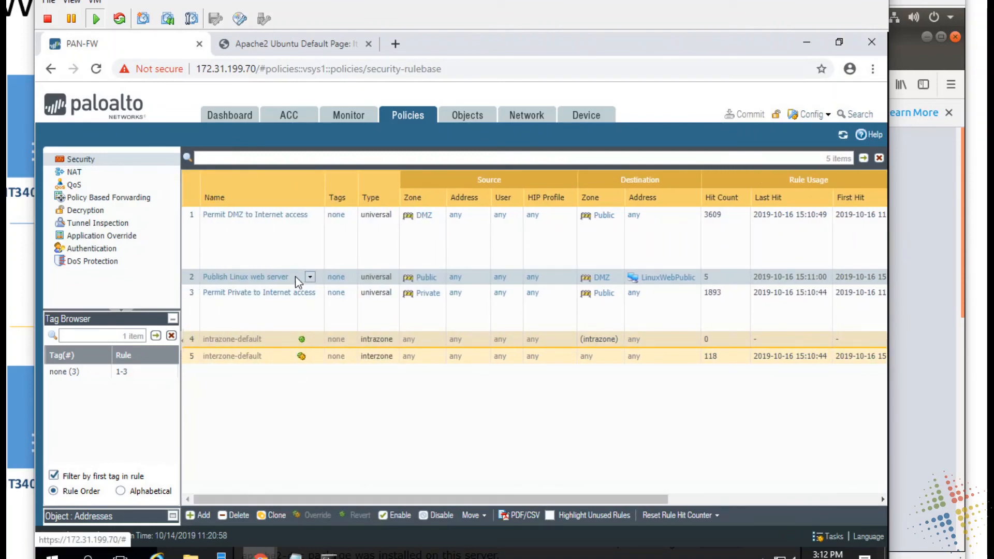